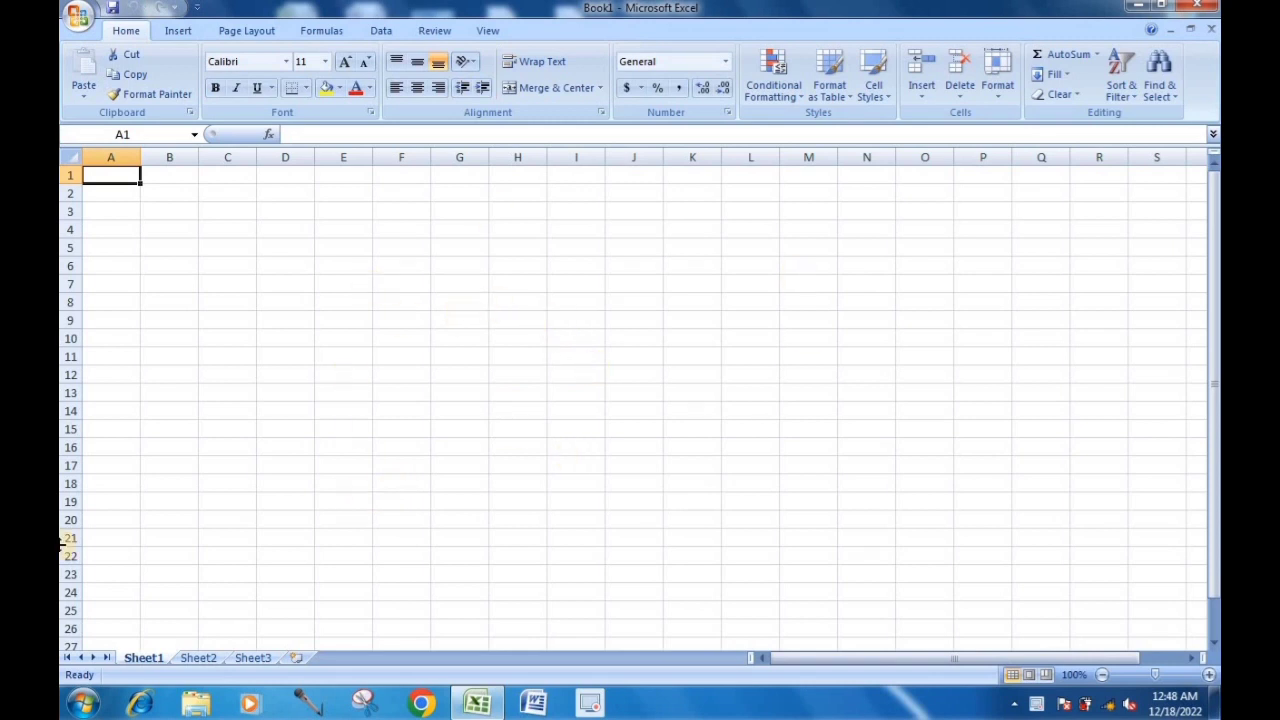
Insert a blank worksheet, Sheet4, before Sheet1 from the Sheet1 tab's Insert dialog.
{"action": "right_click", "coordinate": [145, 664]}
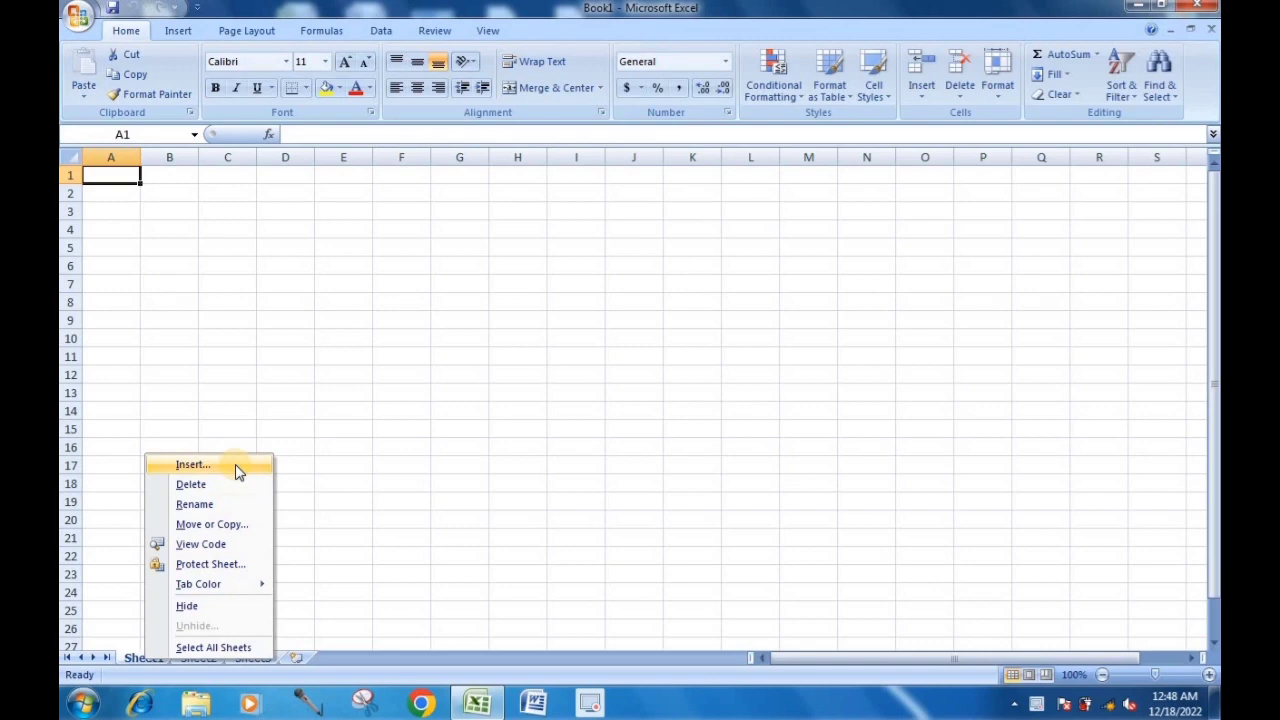
{"action": "left_click", "coordinate": [580, 470]}
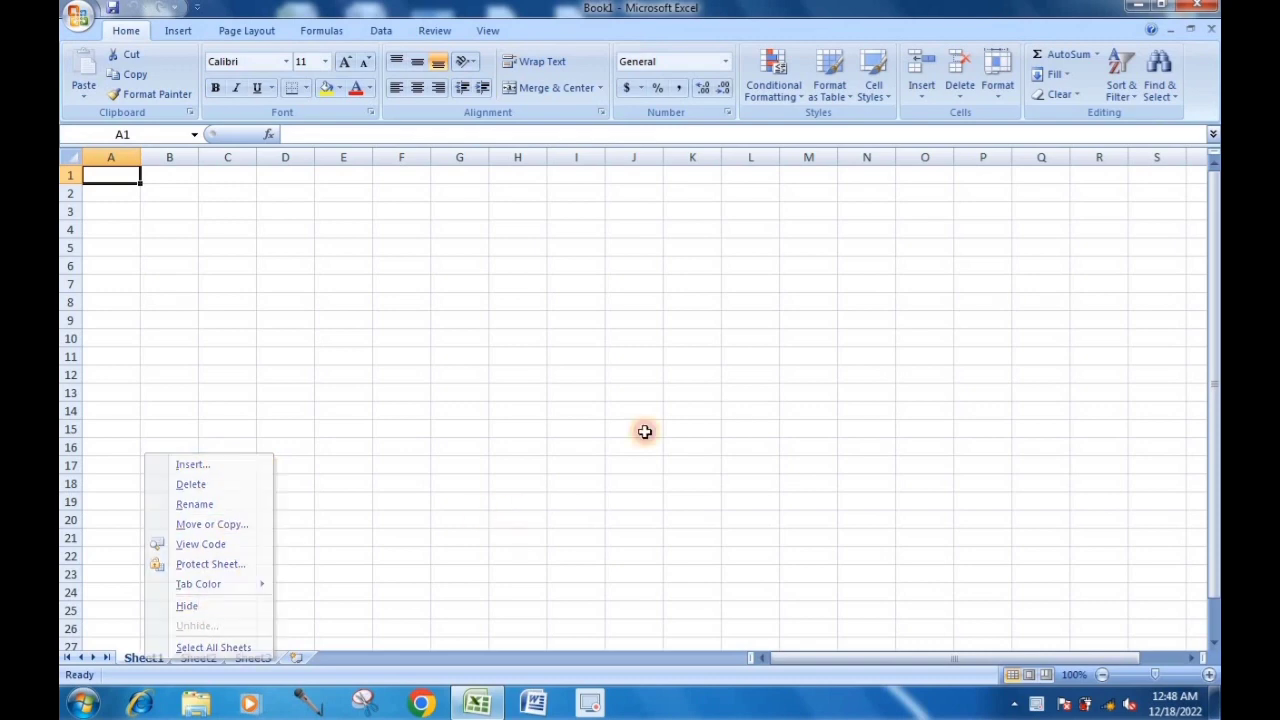
{"action": "left_click", "coordinate": [465, 432]}
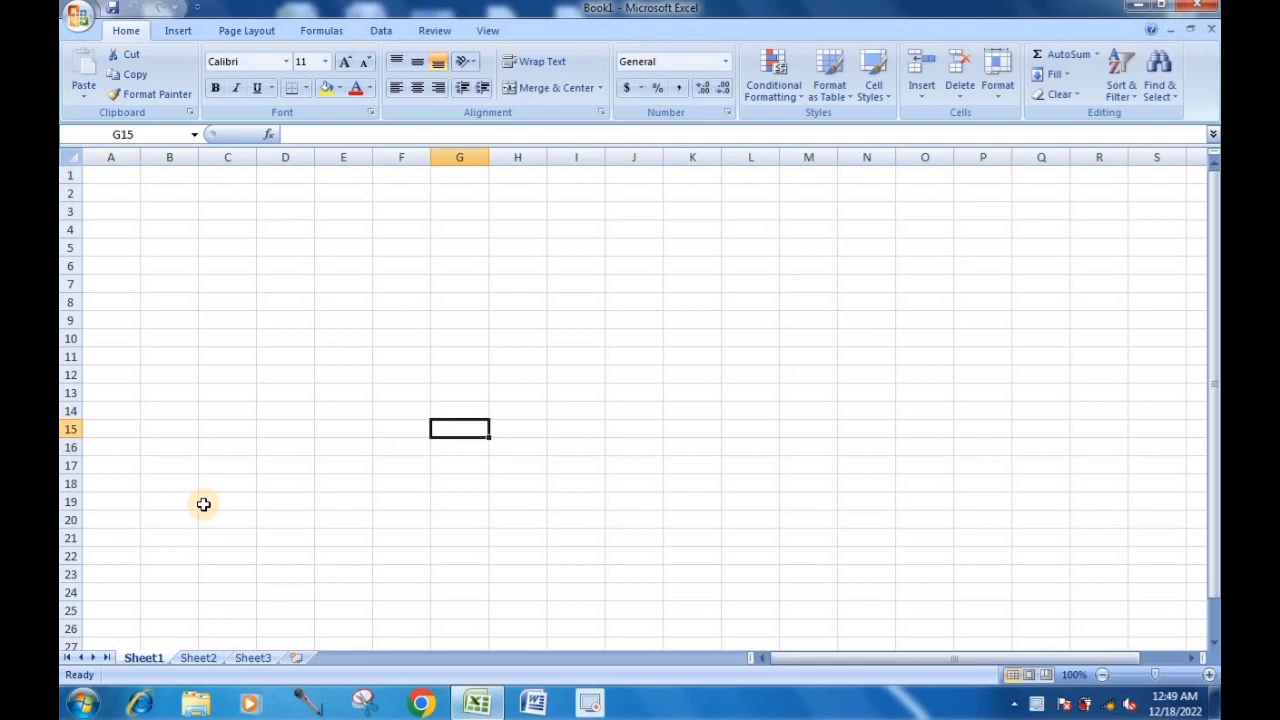
{"action": "right_click", "coordinate": [140, 658]}
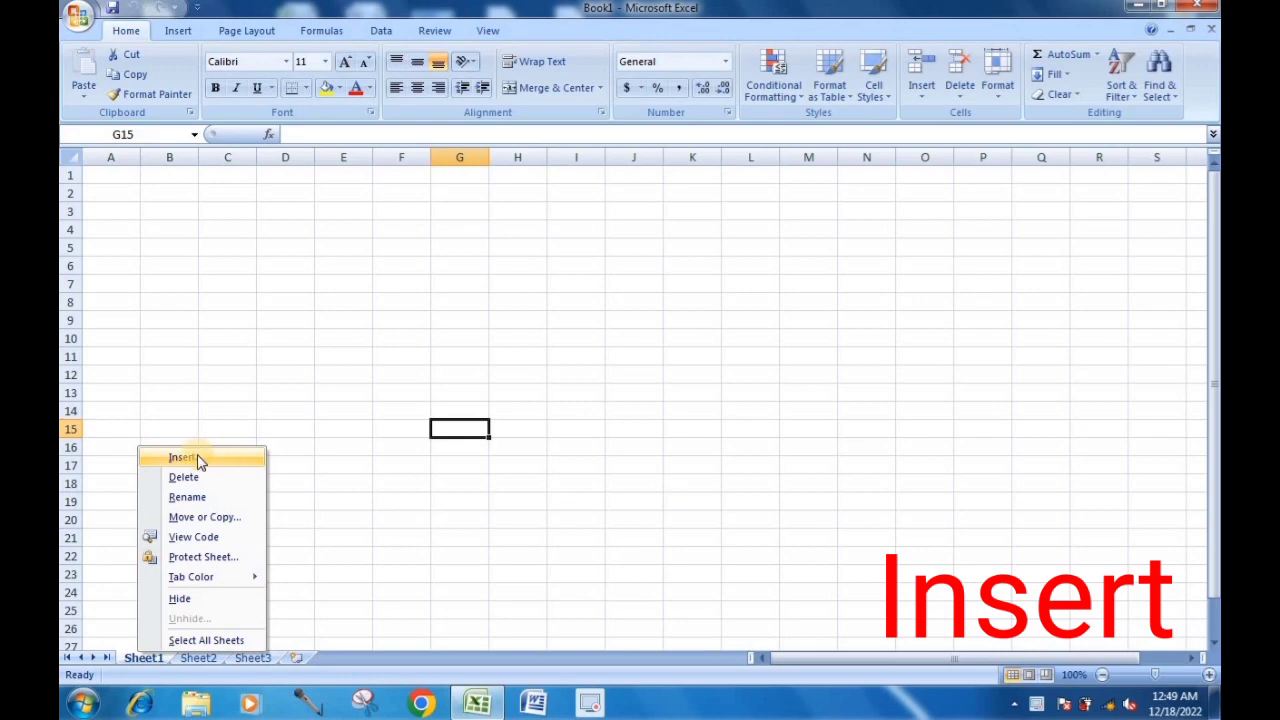
{"action": "key", "text": "Escape"}
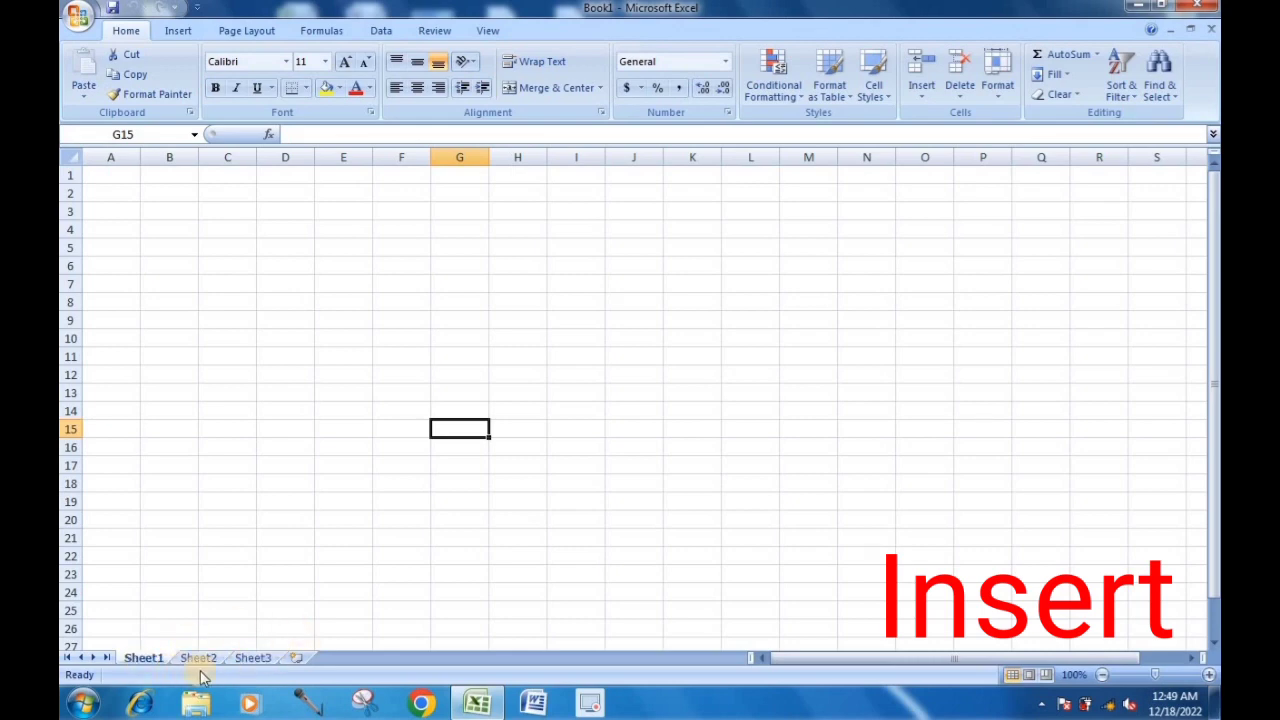
{"action": "right_click", "coordinate": [145, 660]}
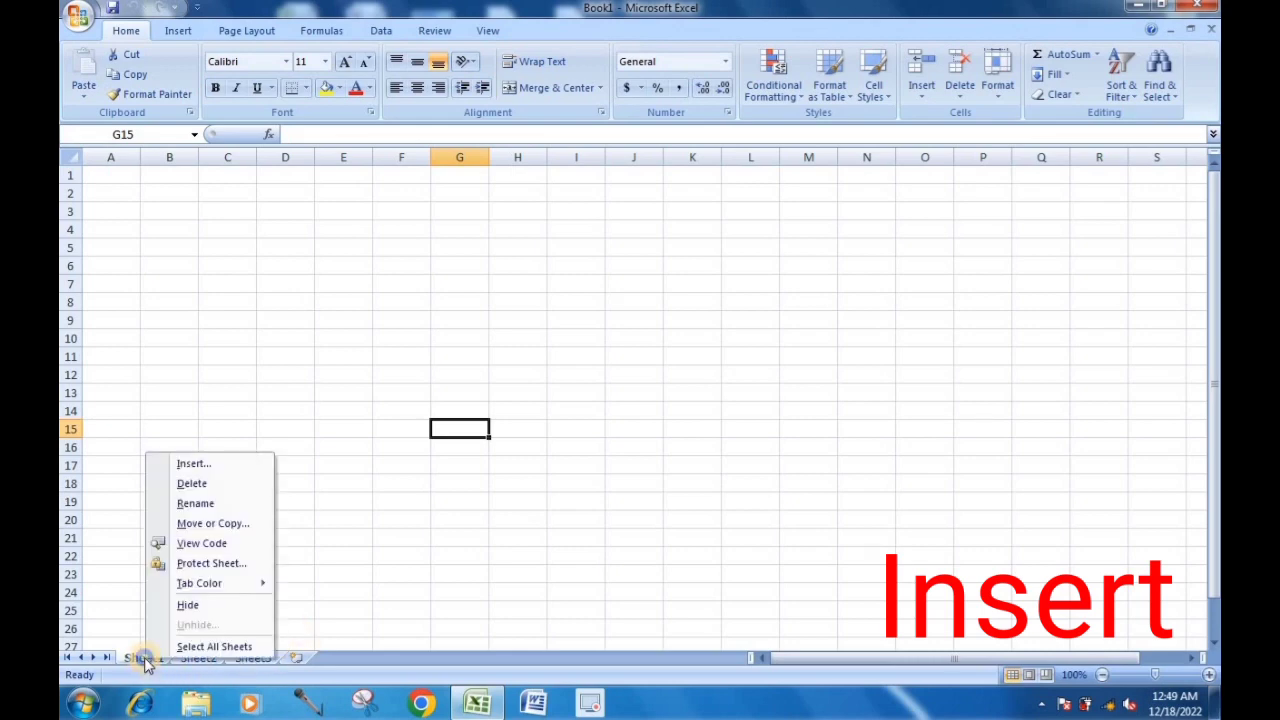
{"action": "left_click", "coordinate": [195, 466]}
{"action": "left_click_drag", "start_coordinate": [306, 303], "coordinate": [470, 247]}
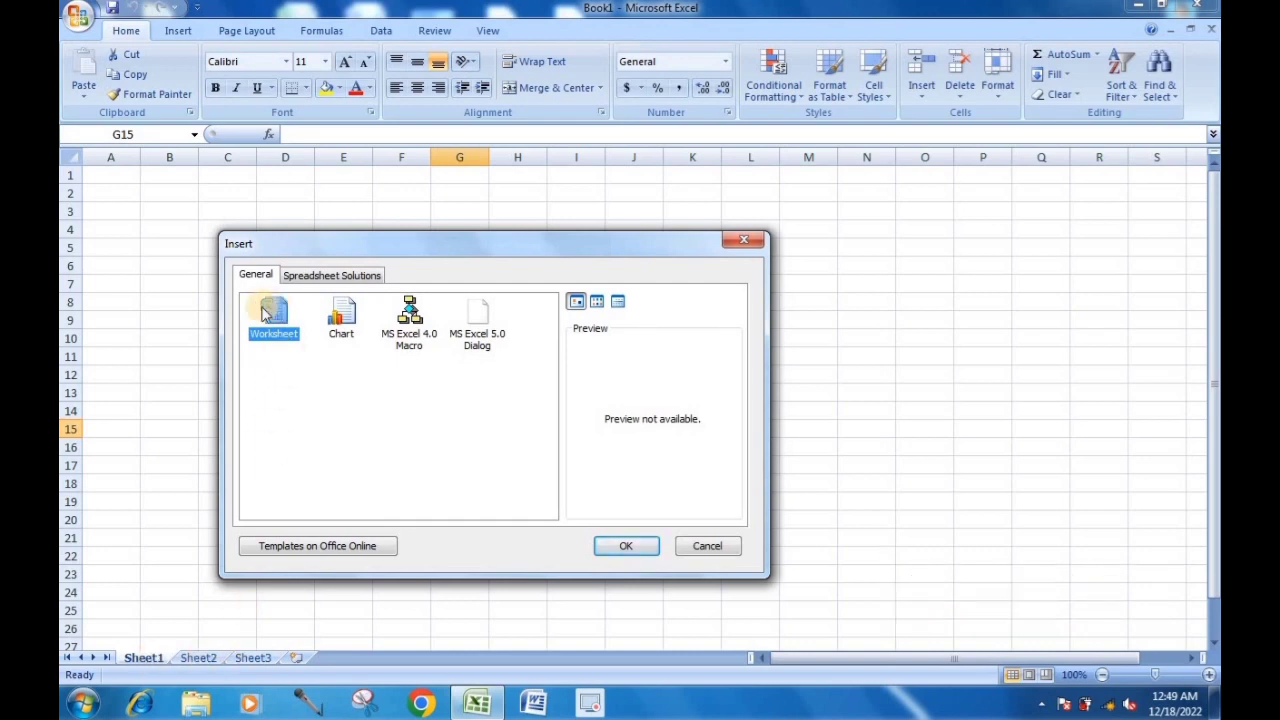
{"action": "left_click", "coordinate": [622, 548]}
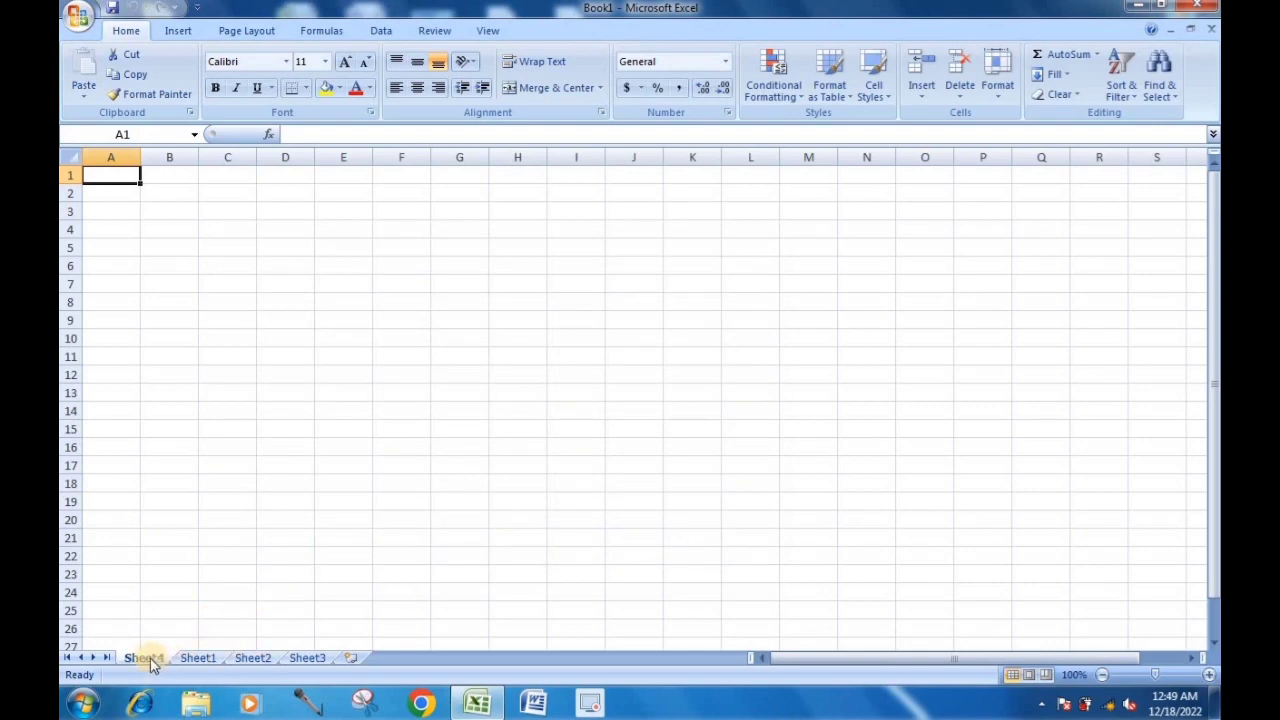
Insert another blank worksheet, Sheet5, ahead of Sheet4 from the Sheet4 tab menu.
{"action": "right_click", "coordinate": [158, 662]}
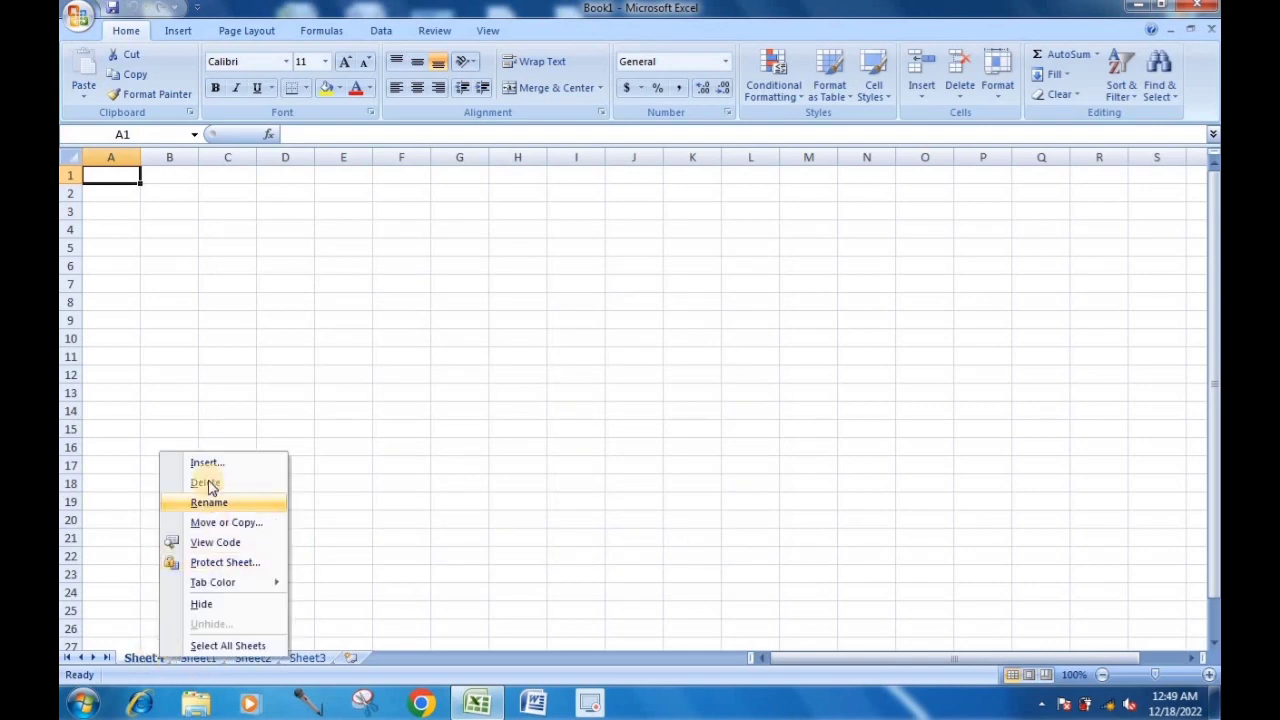
{"action": "left_click", "coordinate": [212, 460]}
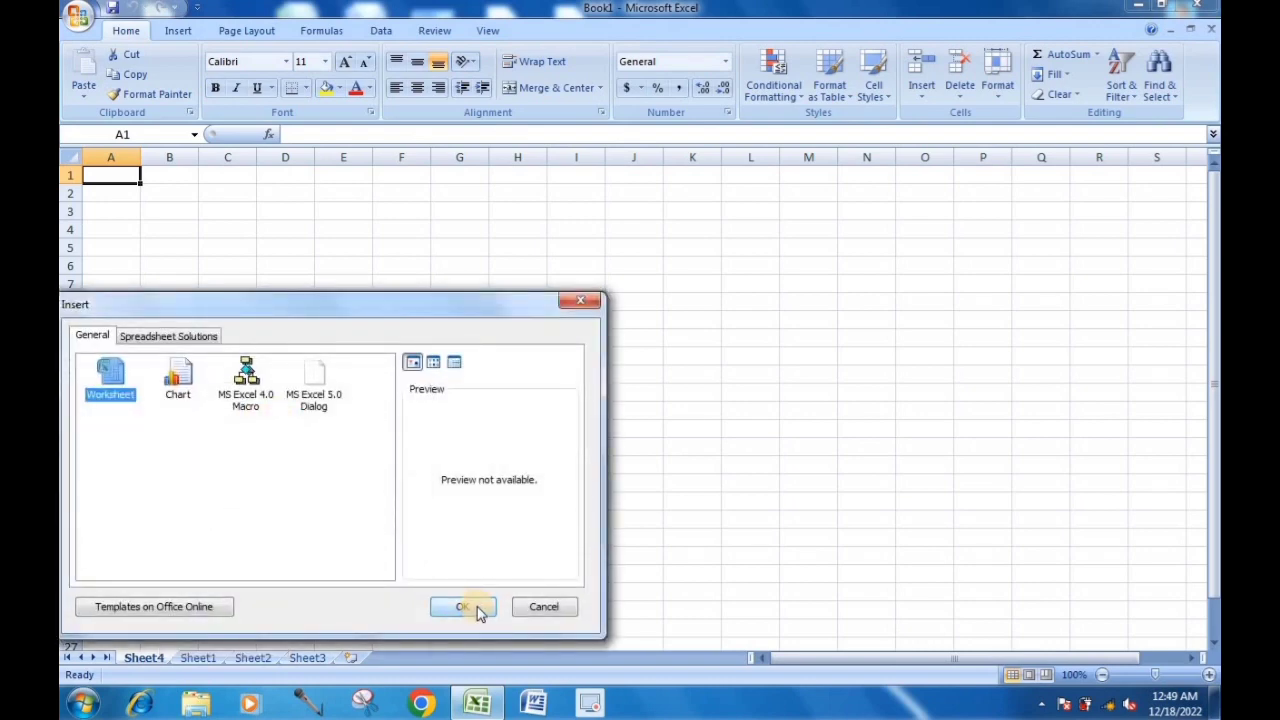
{"action": "left_click", "coordinate": [479, 612]}
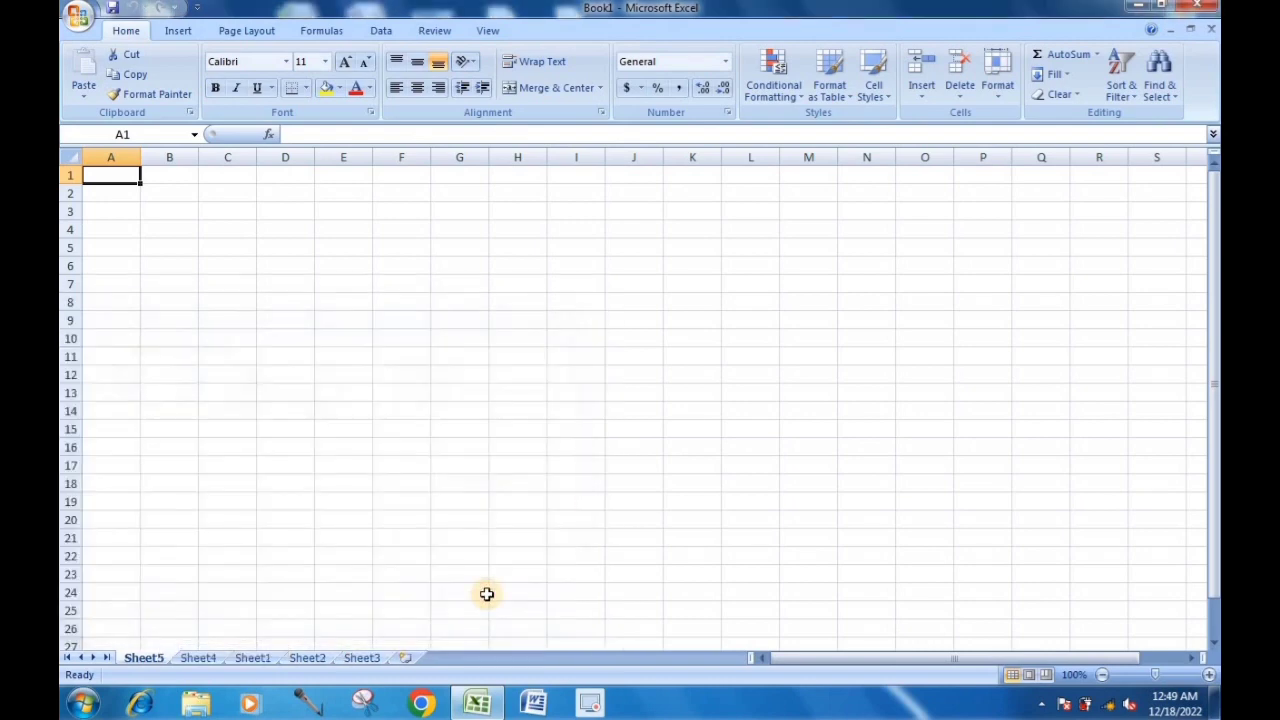
{"action": "right_click", "coordinate": [143, 660]}
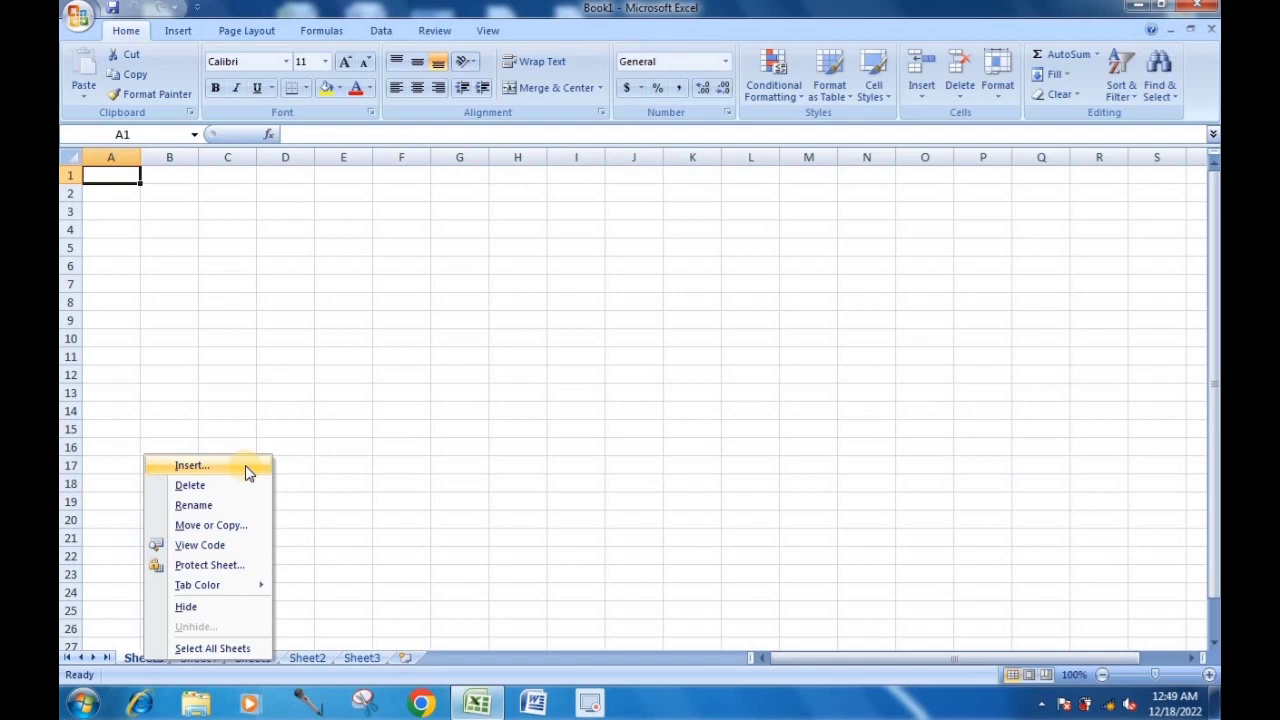
{"action": "key", "text": "Escape"}
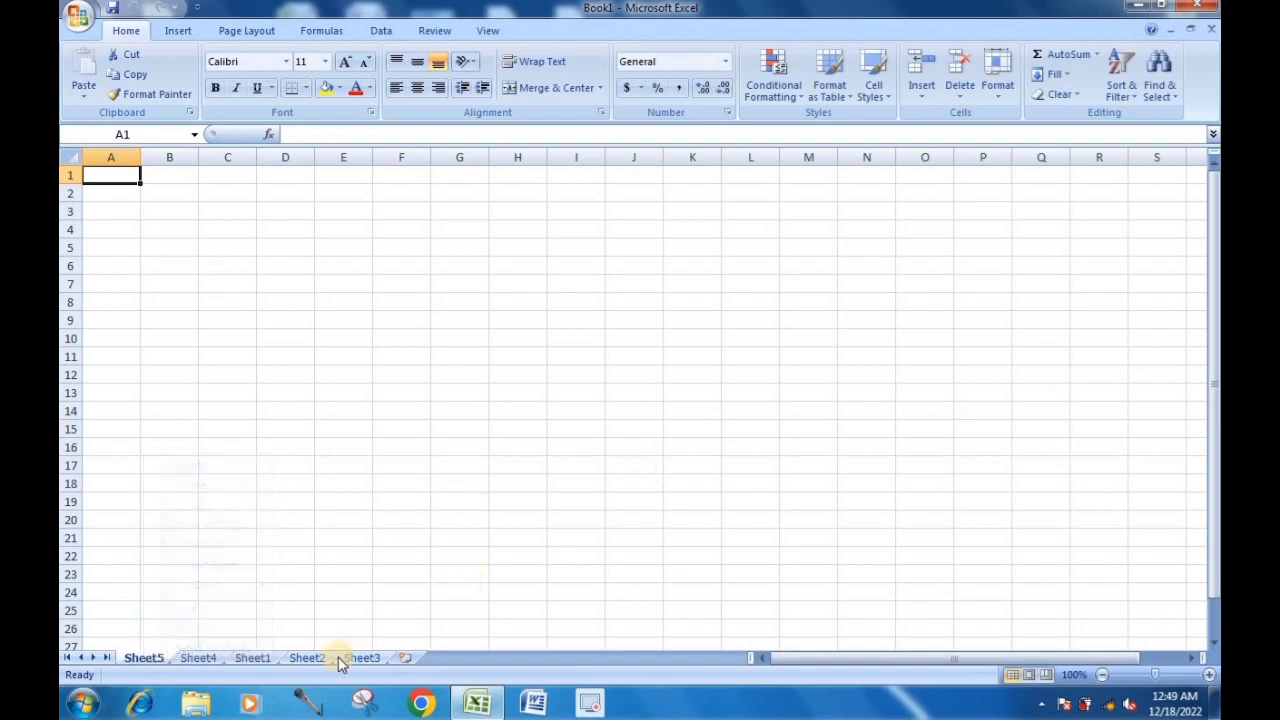
{"action": "right_click", "coordinate": [163, 663]}
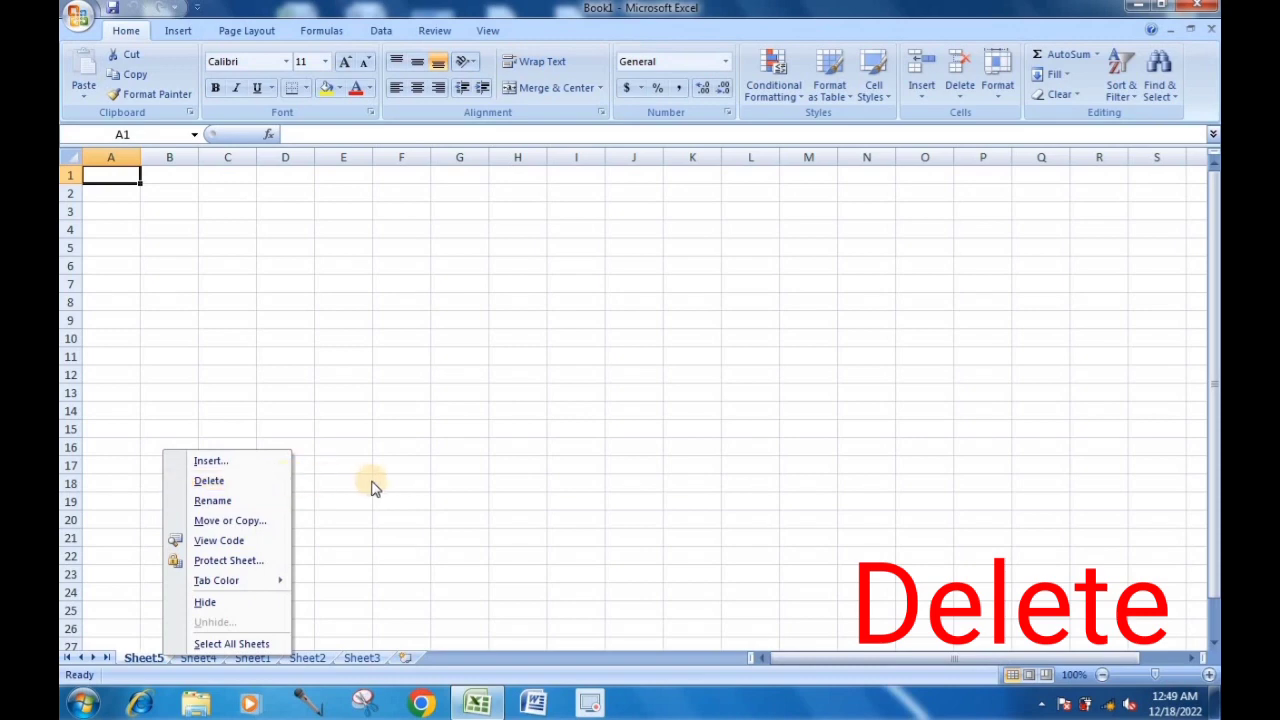
Delete Sheet4 and then Sheet5 through their tab menus.
{"action": "key", "text": "Escape"}
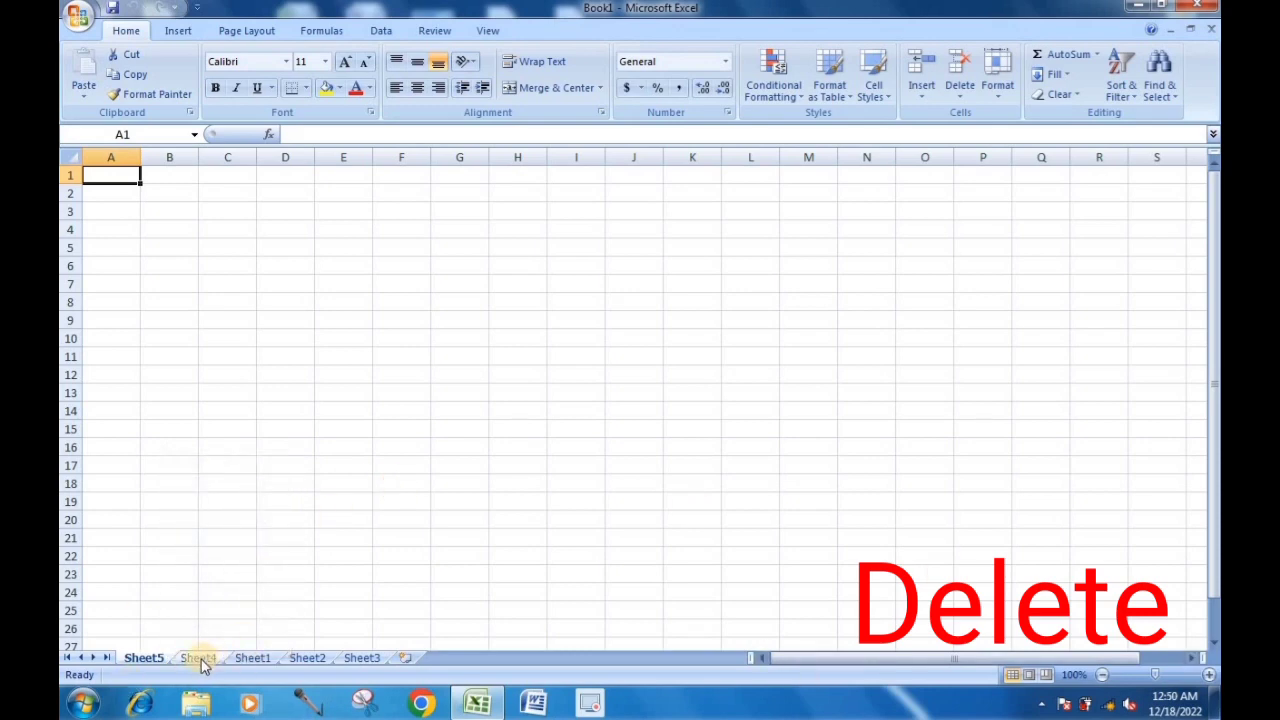
{"action": "left_click", "coordinate": [198, 665]}
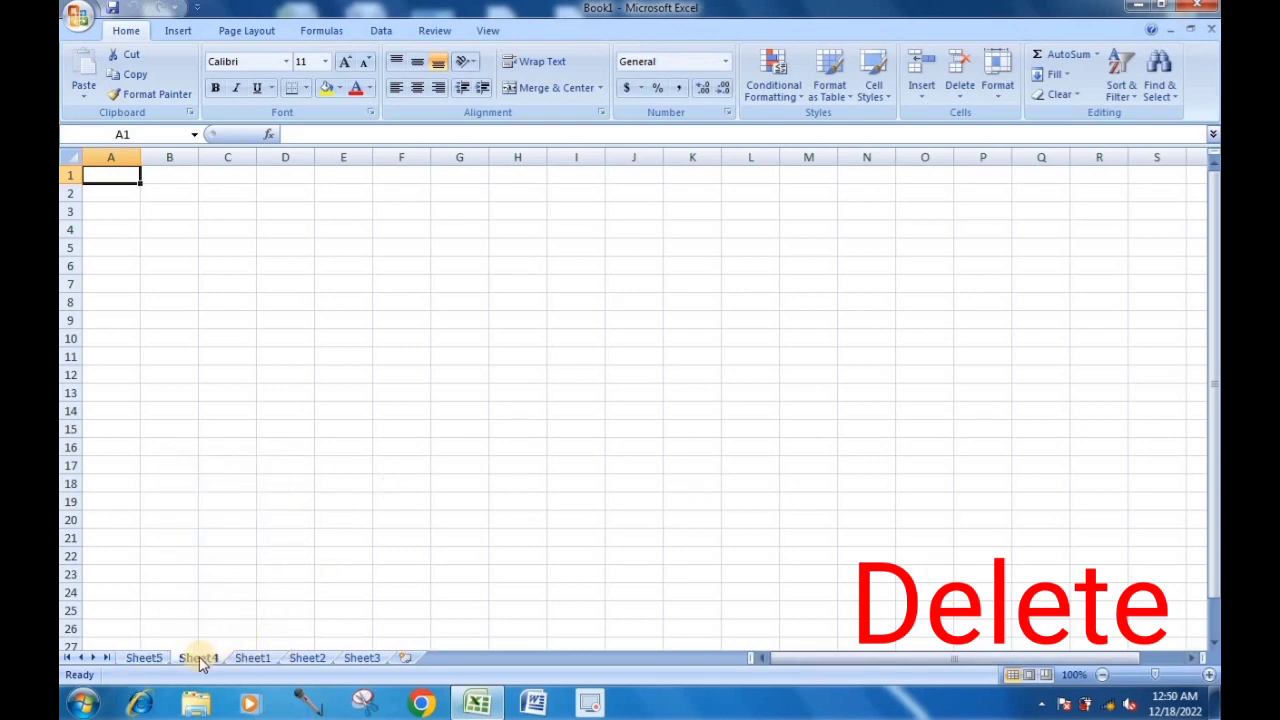
{"action": "right_click", "coordinate": [200, 664]}
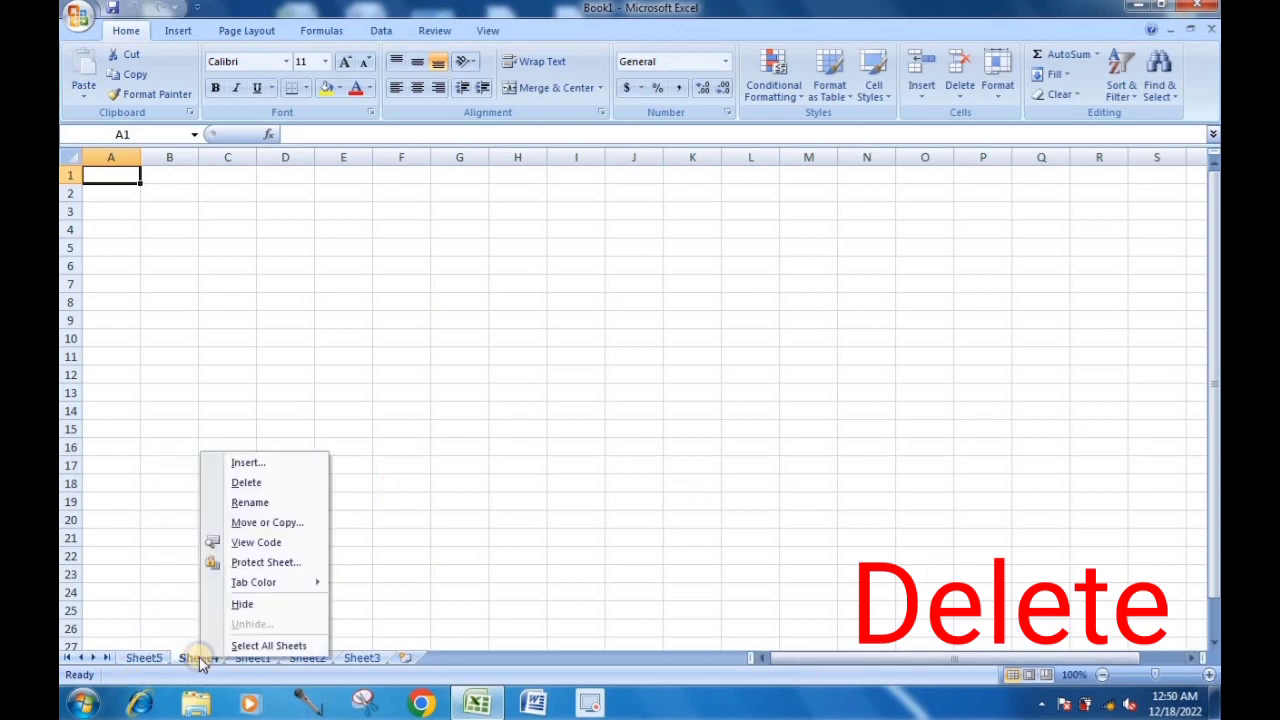
{"action": "left_click", "coordinate": [284, 490]}
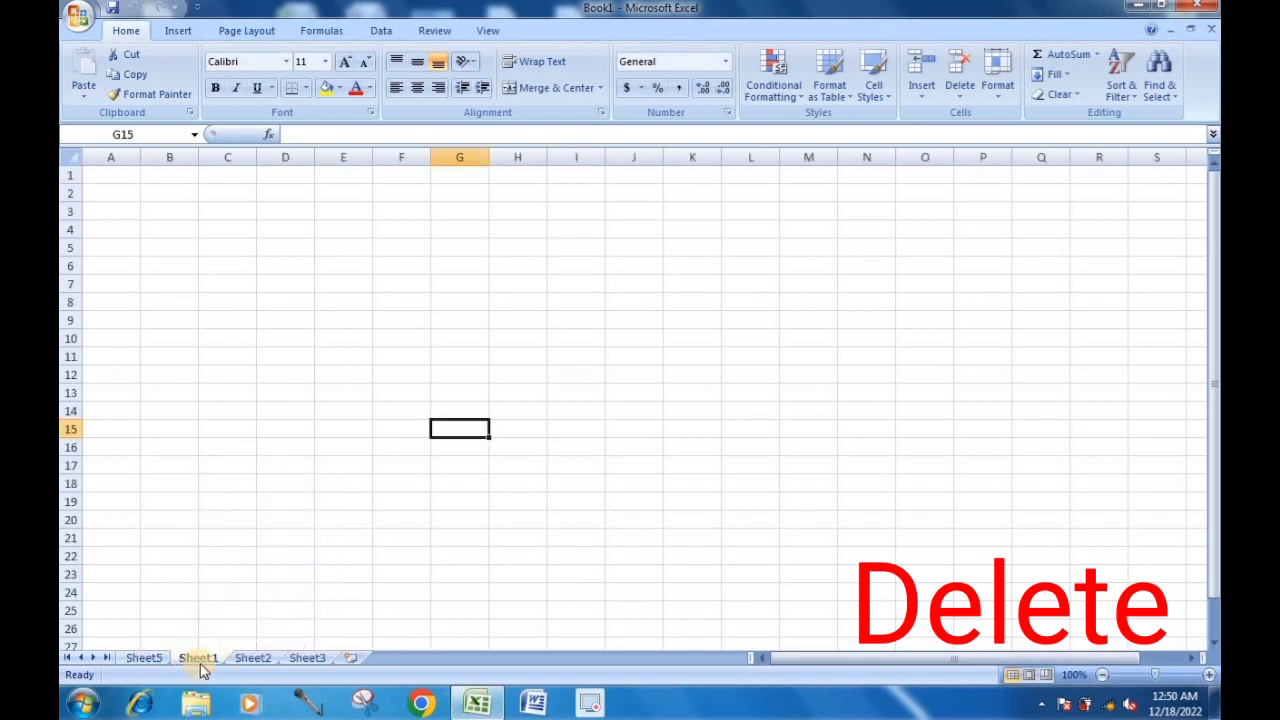
{"action": "right_click", "coordinate": [145, 660]}
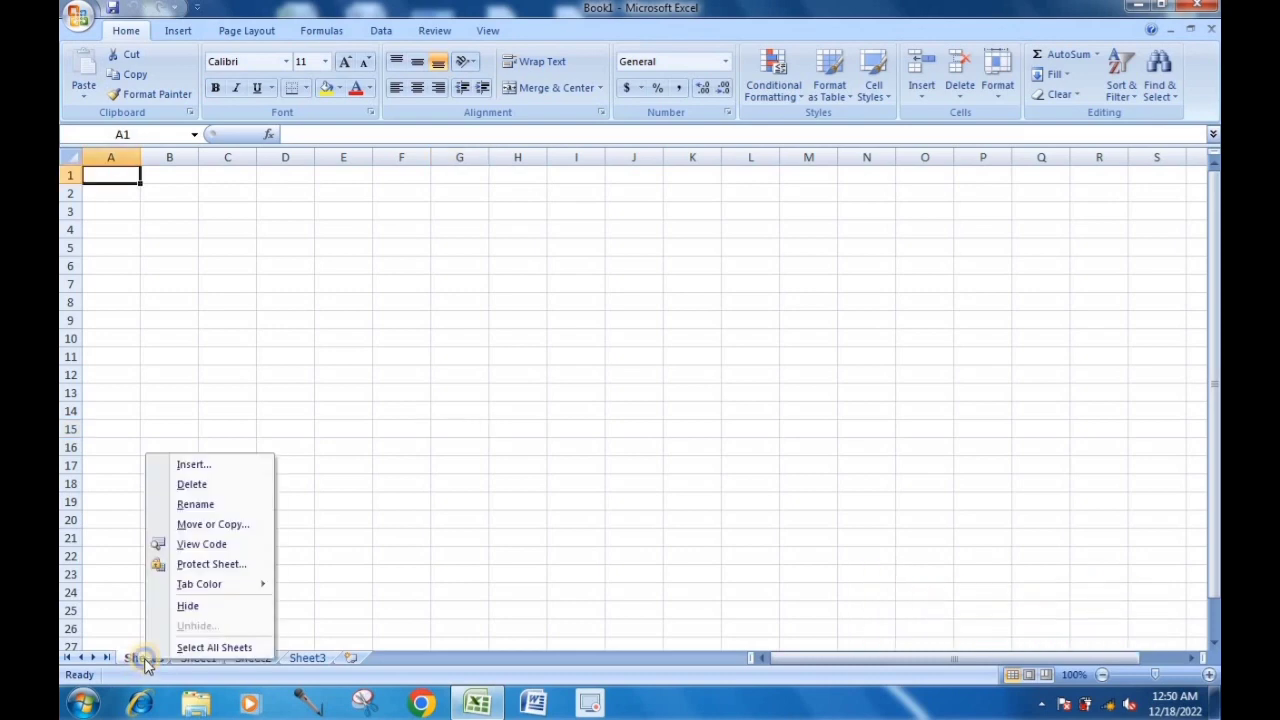
{"action": "left_click", "coordinate": [217, 487]}
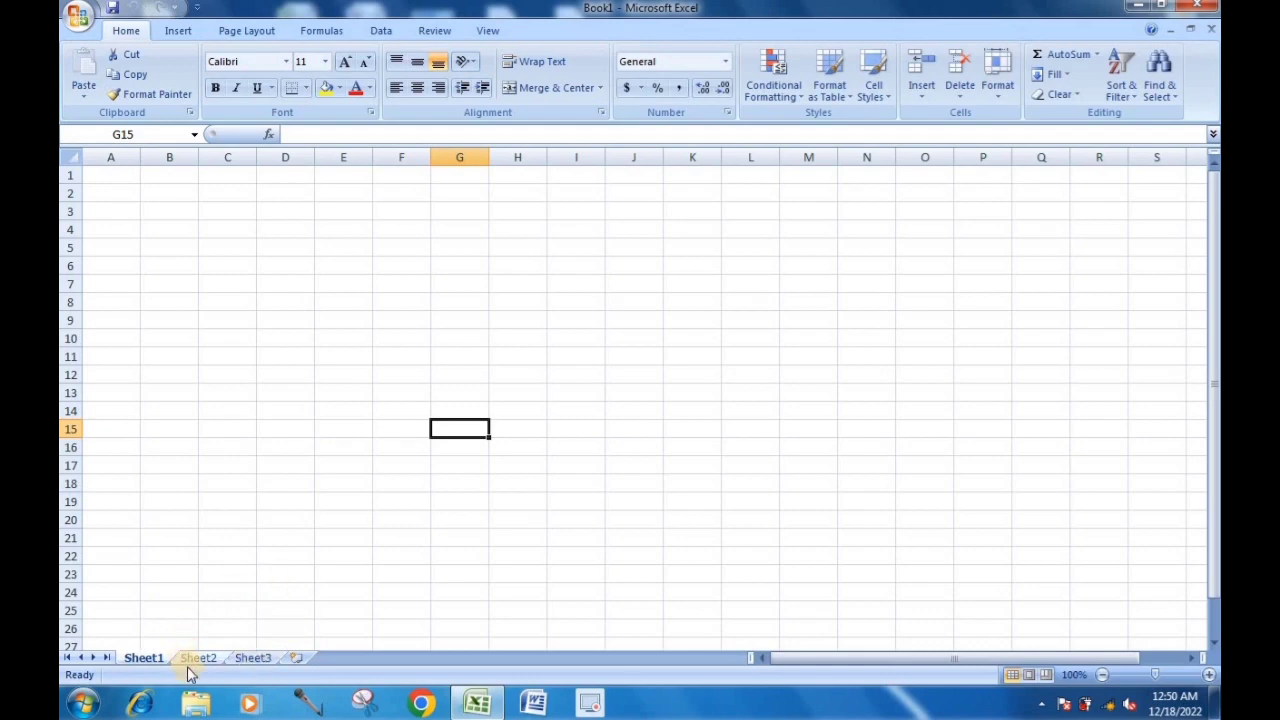
Rename the Sheet1 tab to Hazaribag.
{"action": "right_click", "coordinate": [145, 662]}
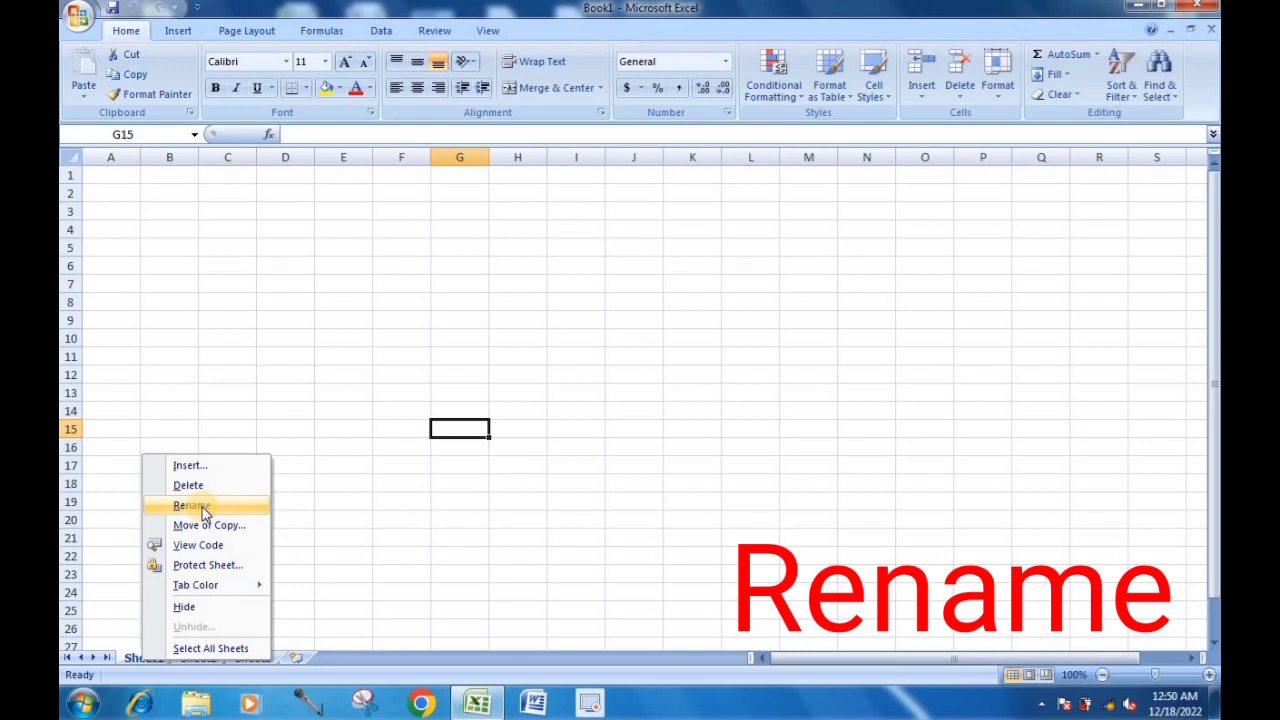
{"action": "left_click", "coordinate": [350, 510]}
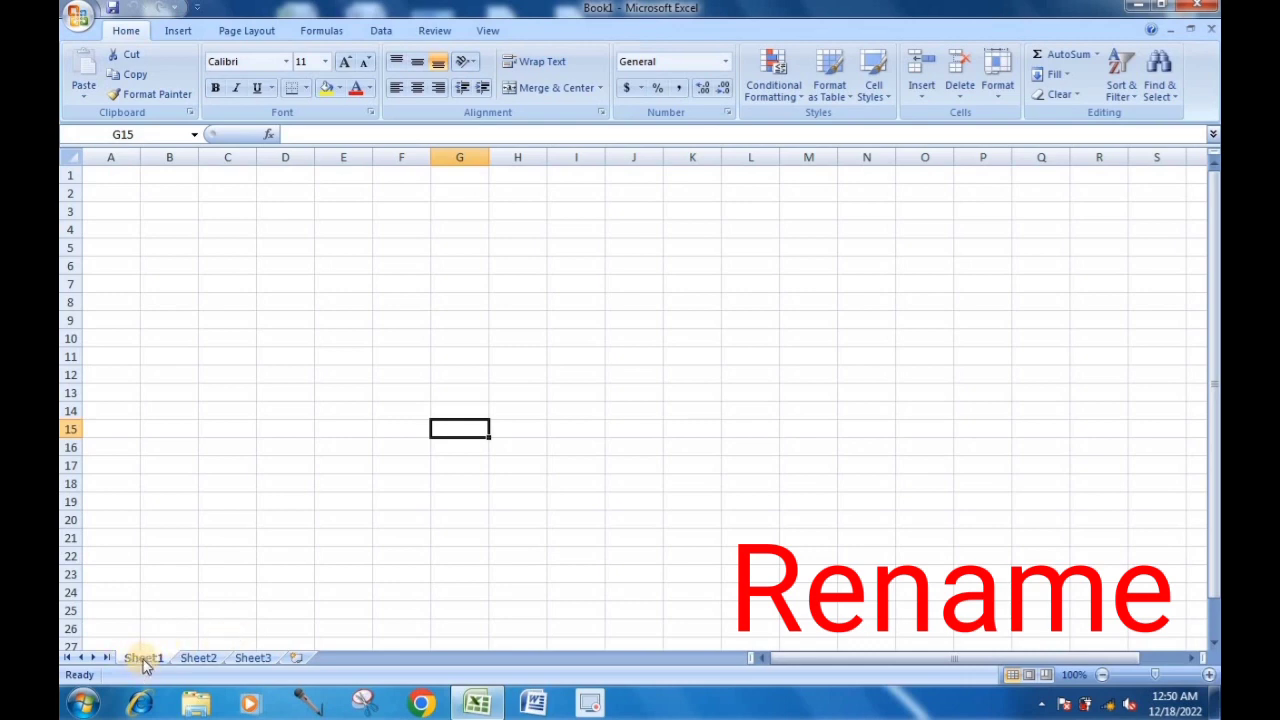
{"action": "right_click", "coordinate": [145, 660]}
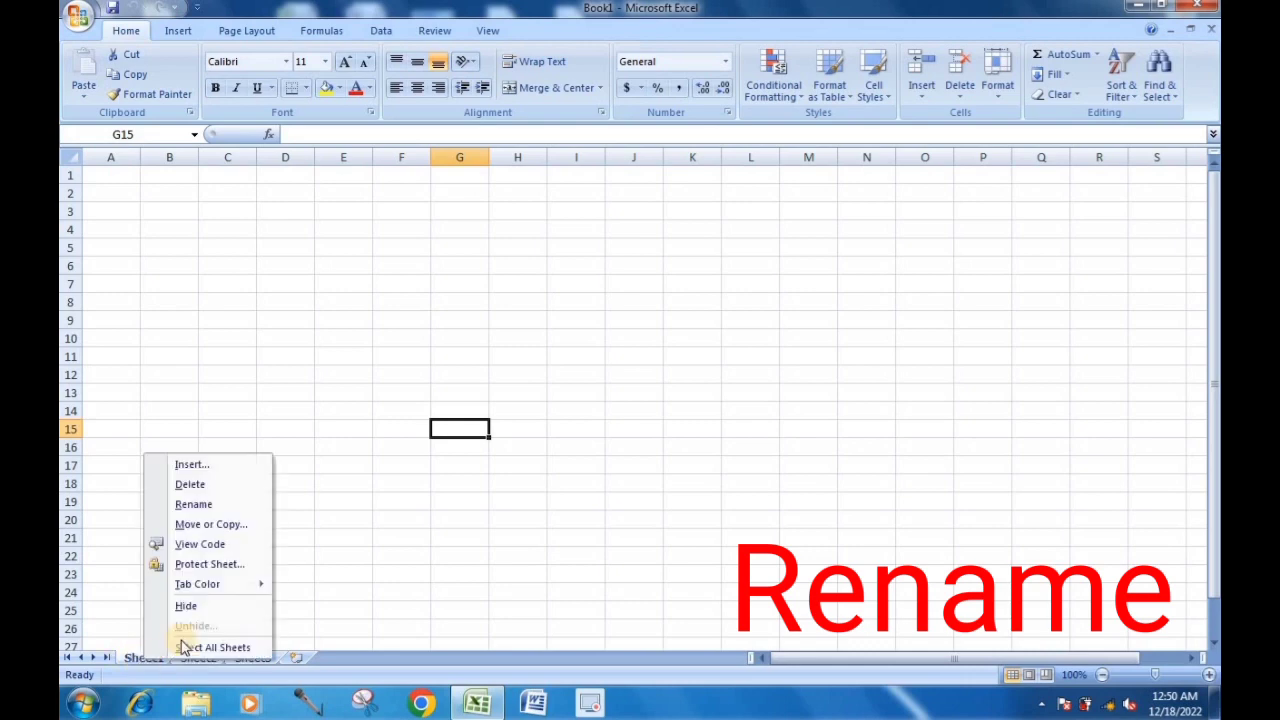
{"action": "left_click", "coordinate": [257, 505]}
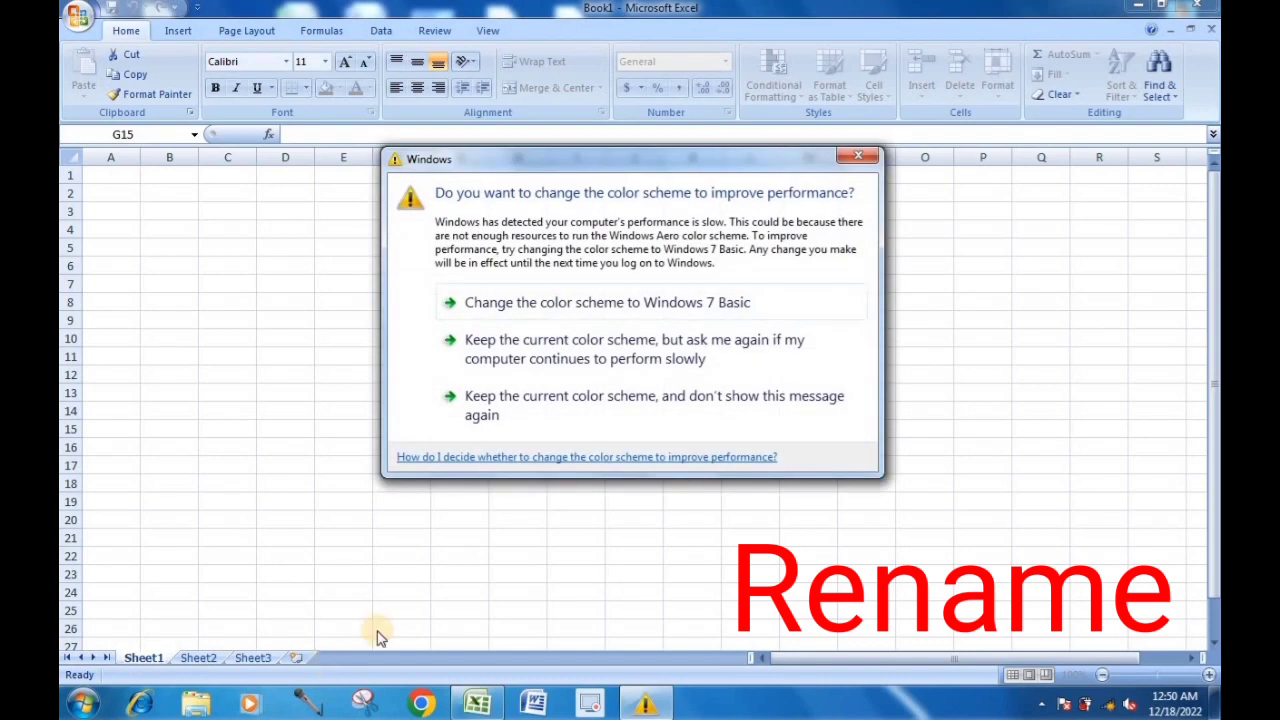
{"action": "left_click", "coordinate": [856, 156]}
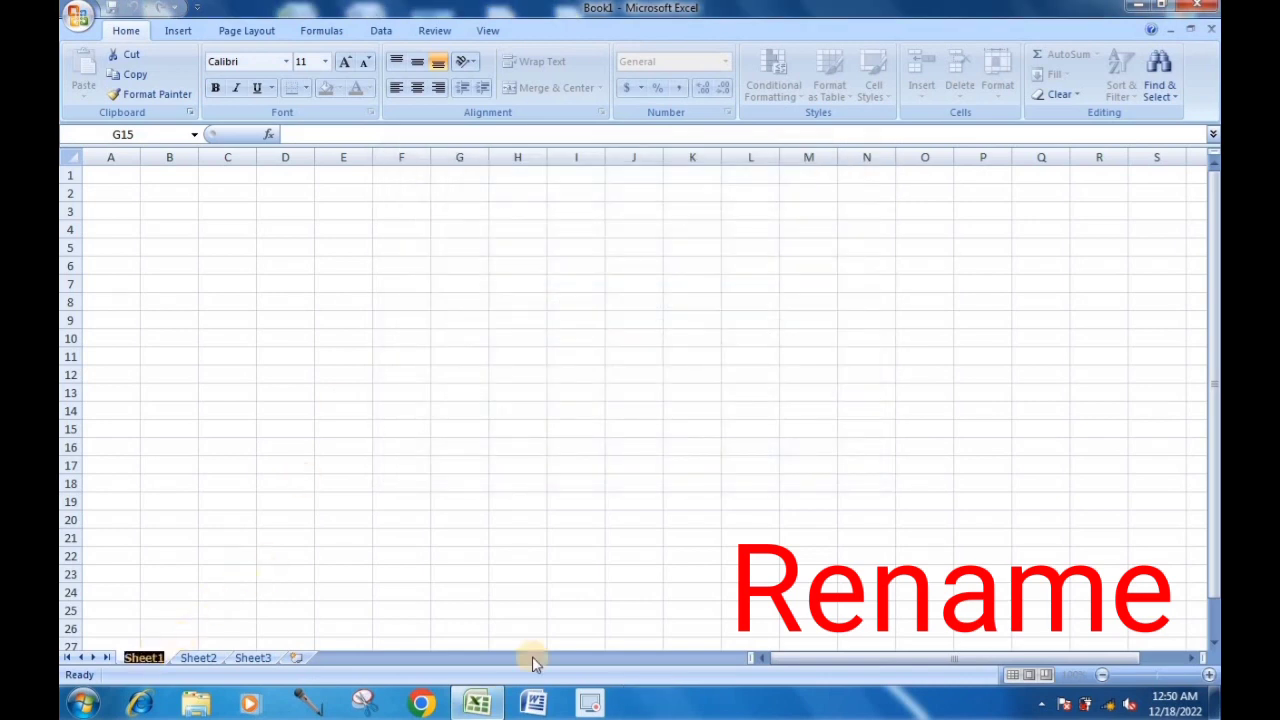
{"action": "type", "text": "Haza"}
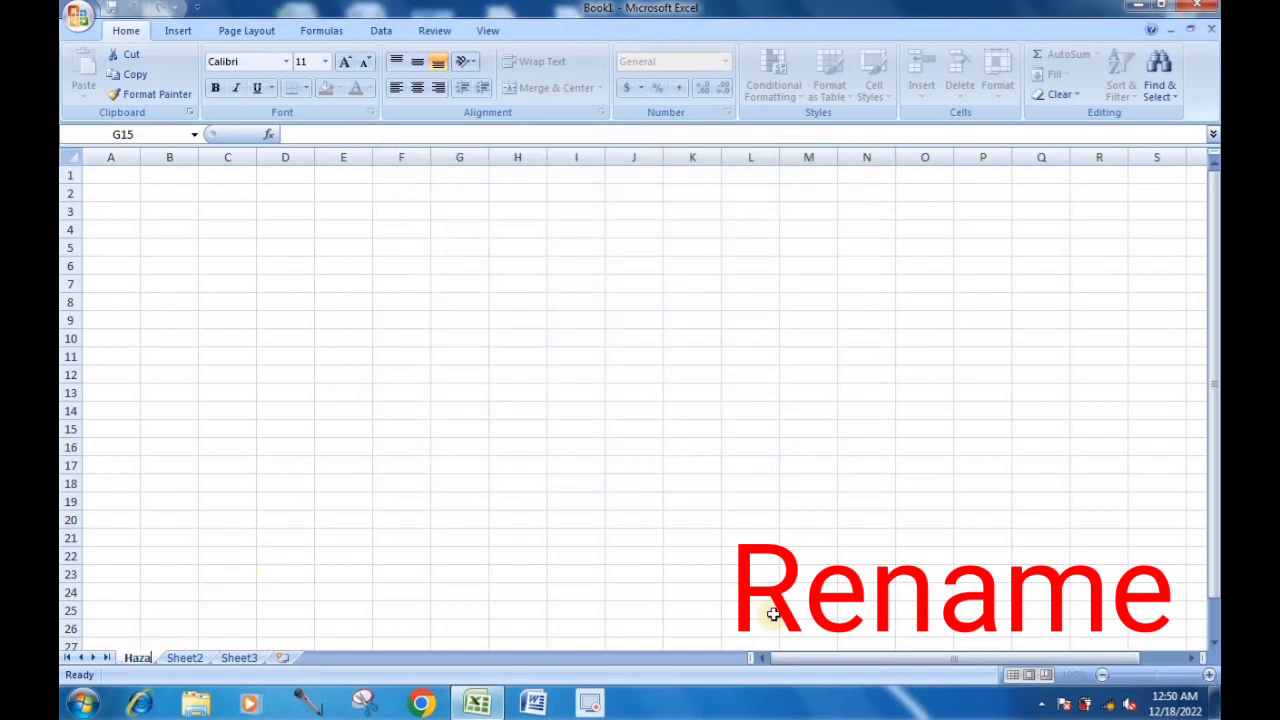
{"action": "type", "text": "rib"}
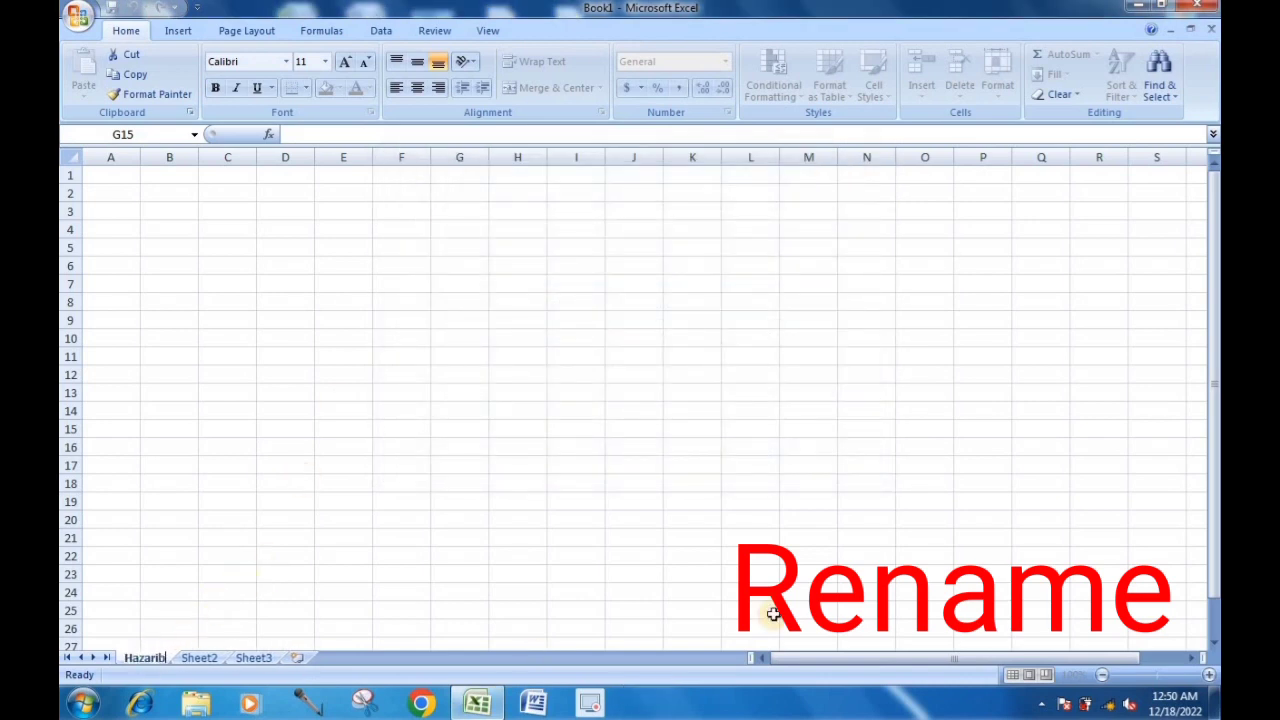
{"action": "type", "text": "ag"}
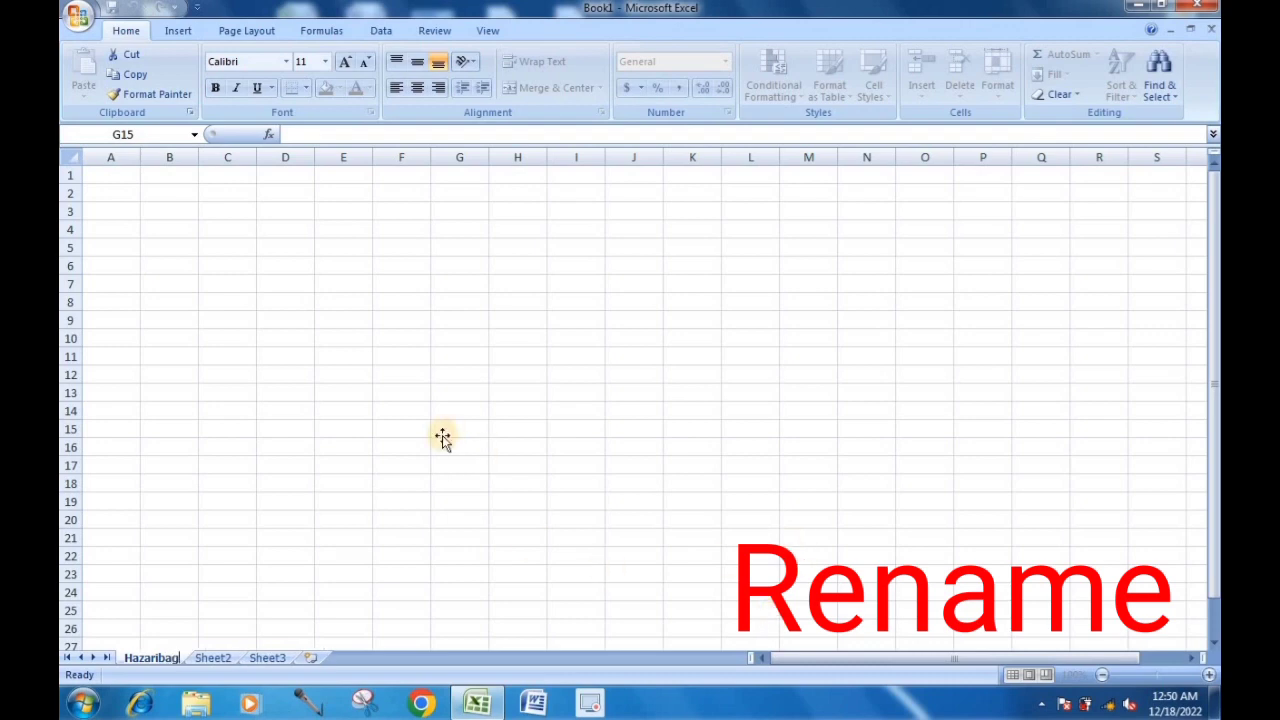
{"action": "left_click", "coordinate": [442, 435]}
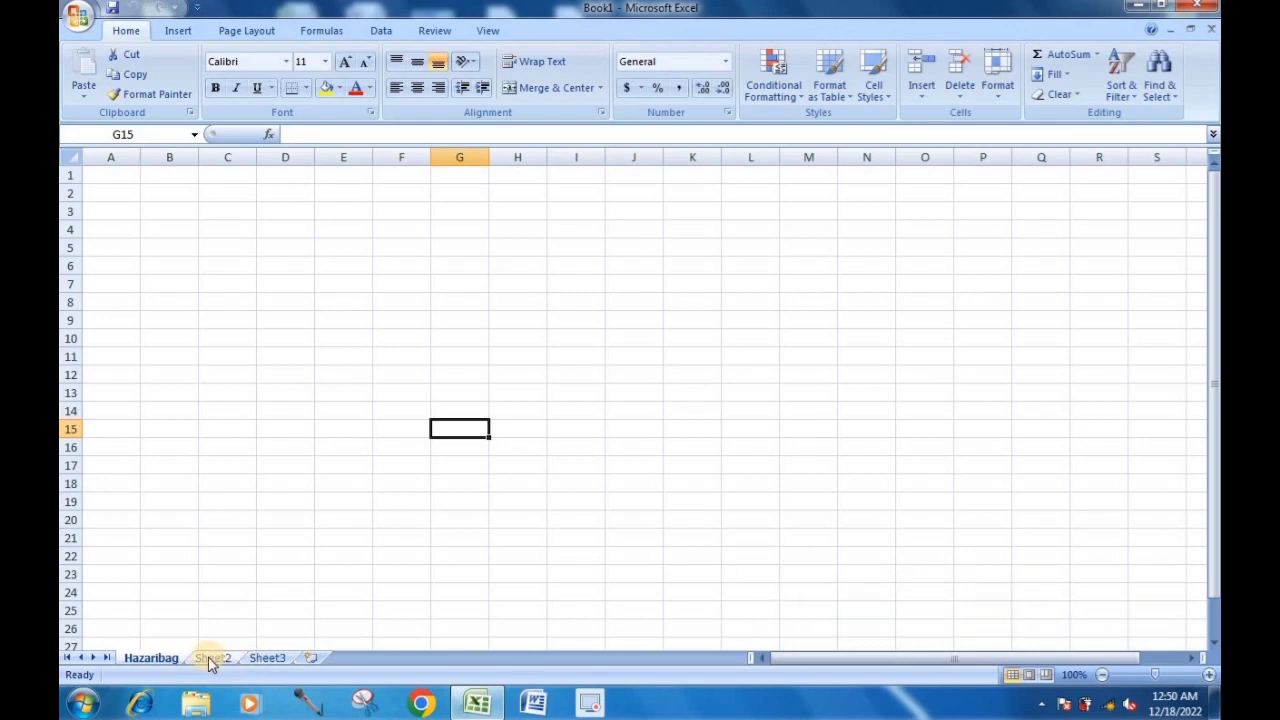
Rename Sheet2 to Ranchi, then view Hazaribag and return to Ranchi.
{"action": "left_click", "coordinate": [211, 660]}
{"action": "right_click", "coordinate": [208, 658]}
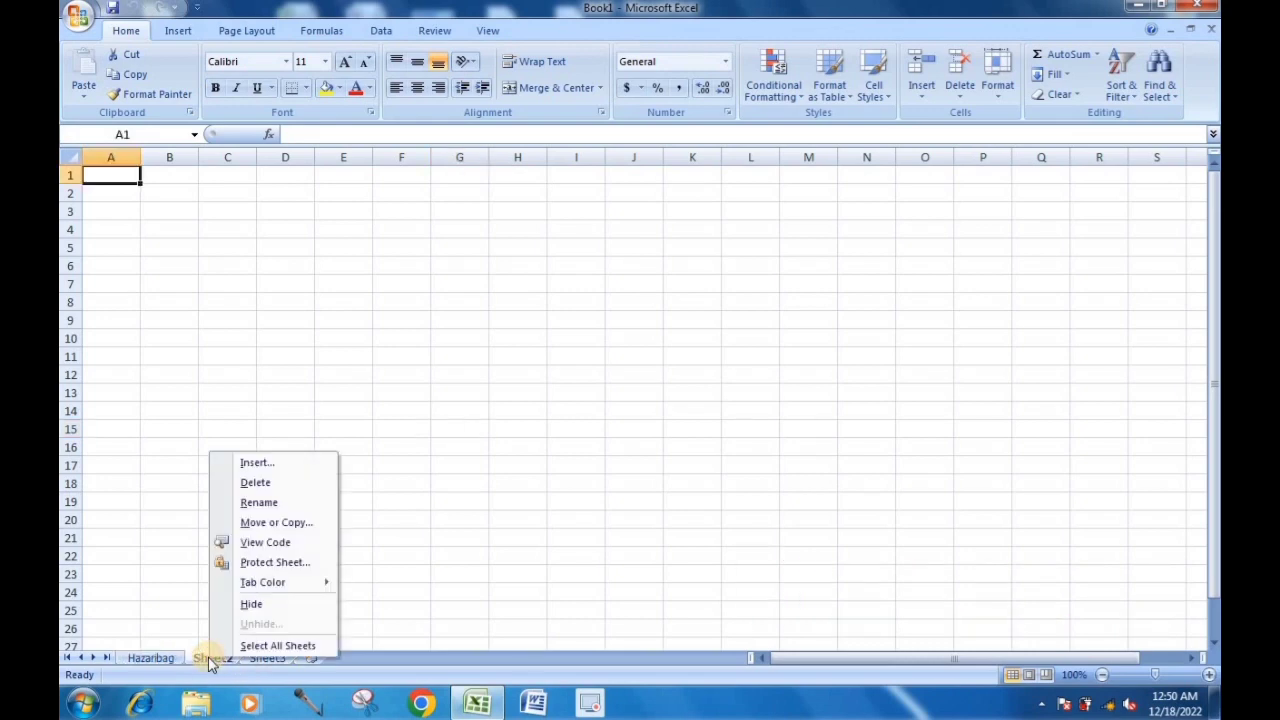
{"action": "left_click", "coordinate": [263, 505]}
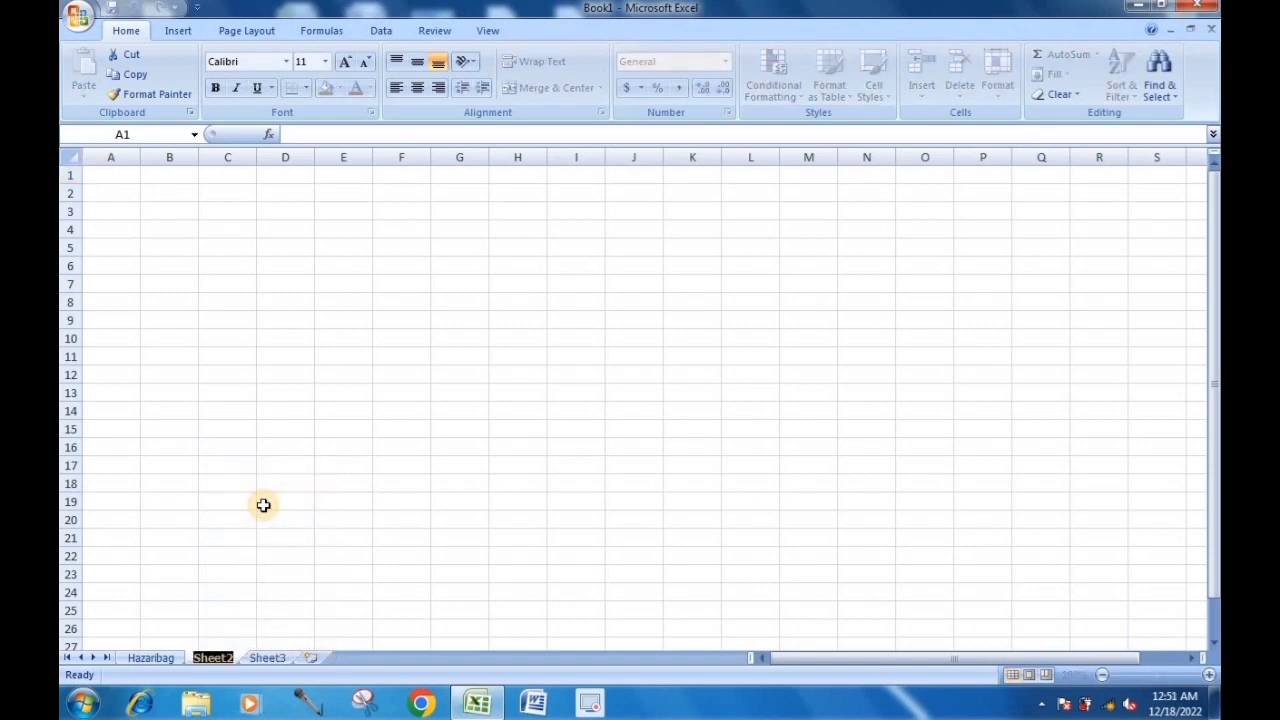
{"action": "type", "text": "Rand"}
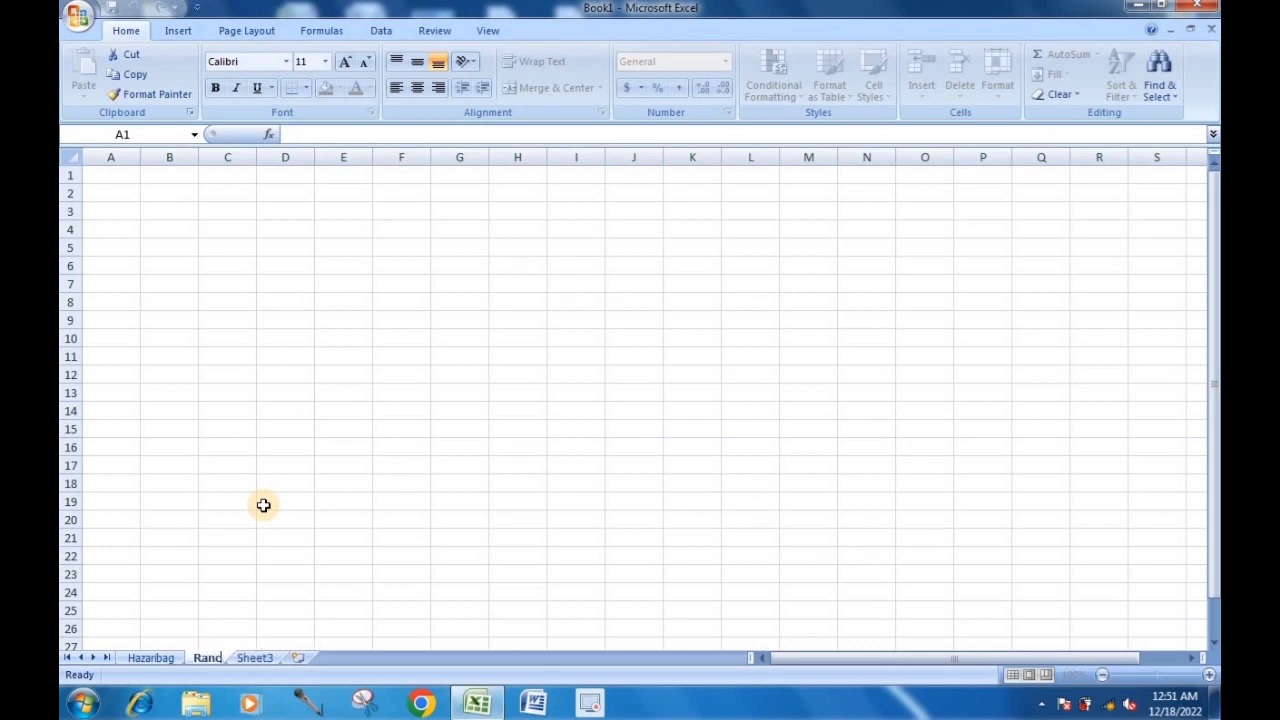
{"action": "key", "text": "BackSpace"}
{"action": "type", "text": "chi"}
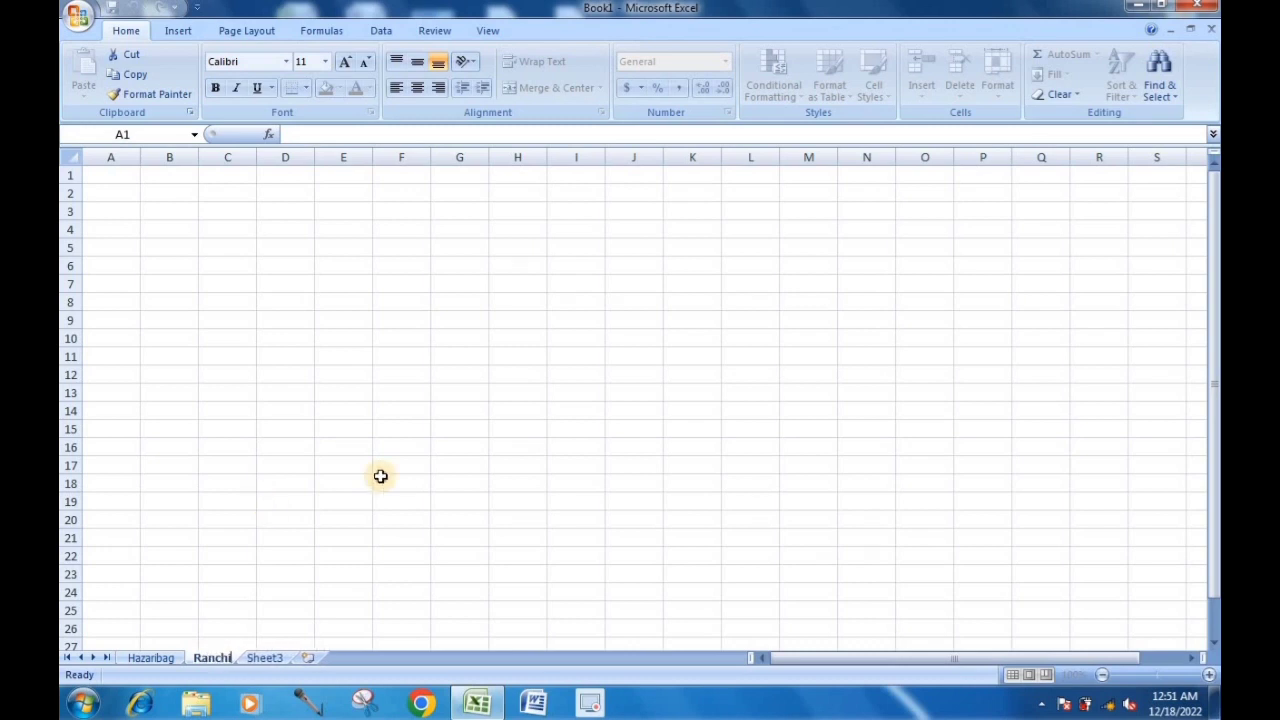
{"action": "left_click", "coordinate": [382, 480]}
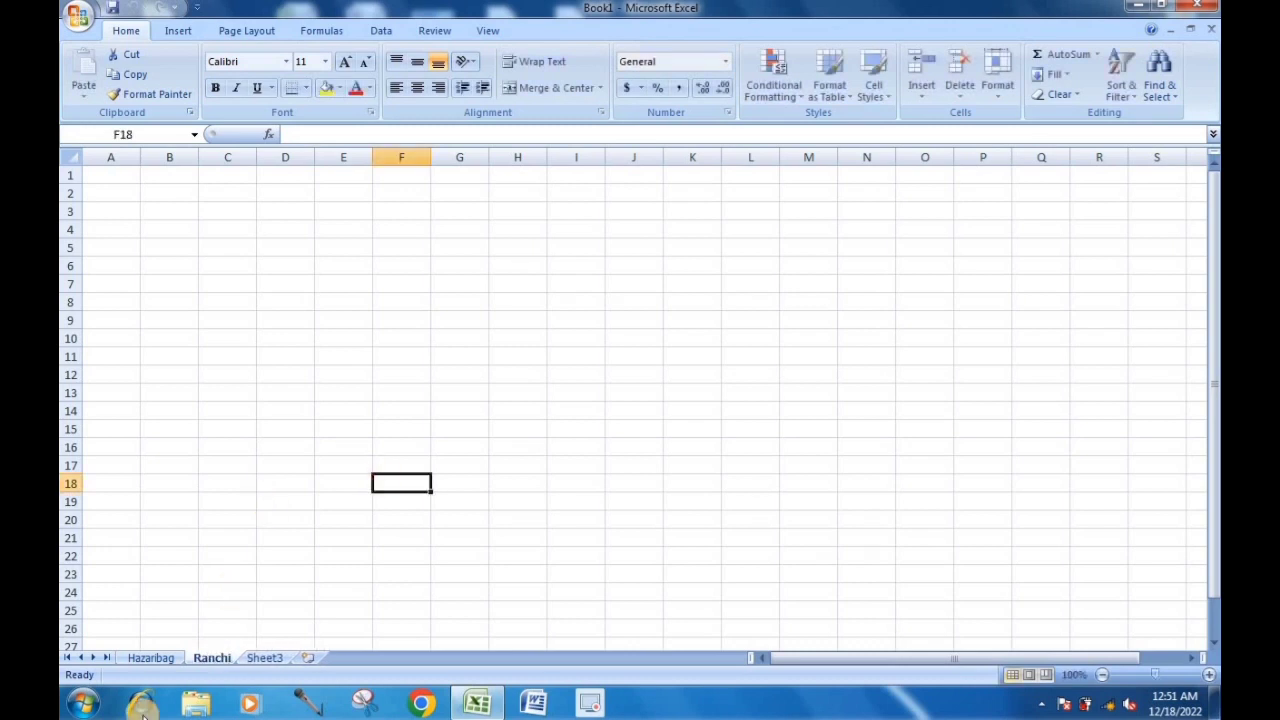
{"action": "left_click", "coordinate": [145, 657]}
{"action": "left_click", "coordinate": [214, 658]}
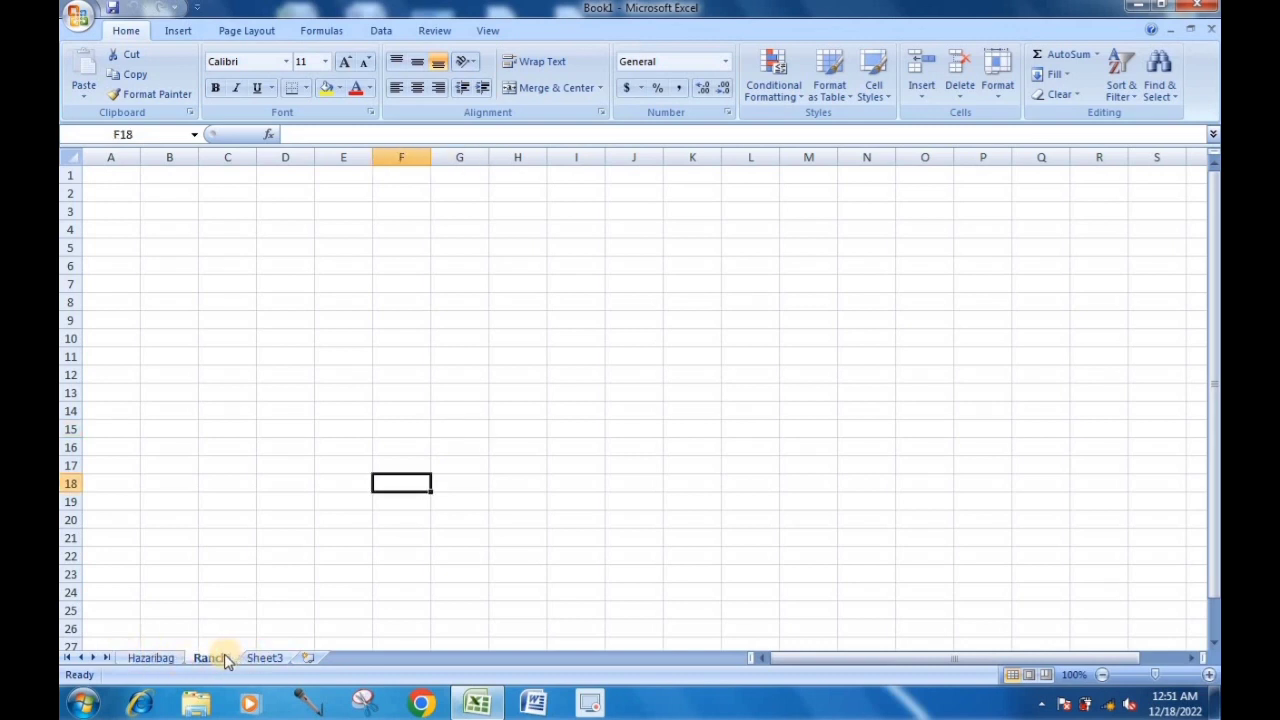
Close Sheet3's tab menu unused and display the Hazaribag sheet.
{"action": "right_click", "coordinate": [257, 660]}
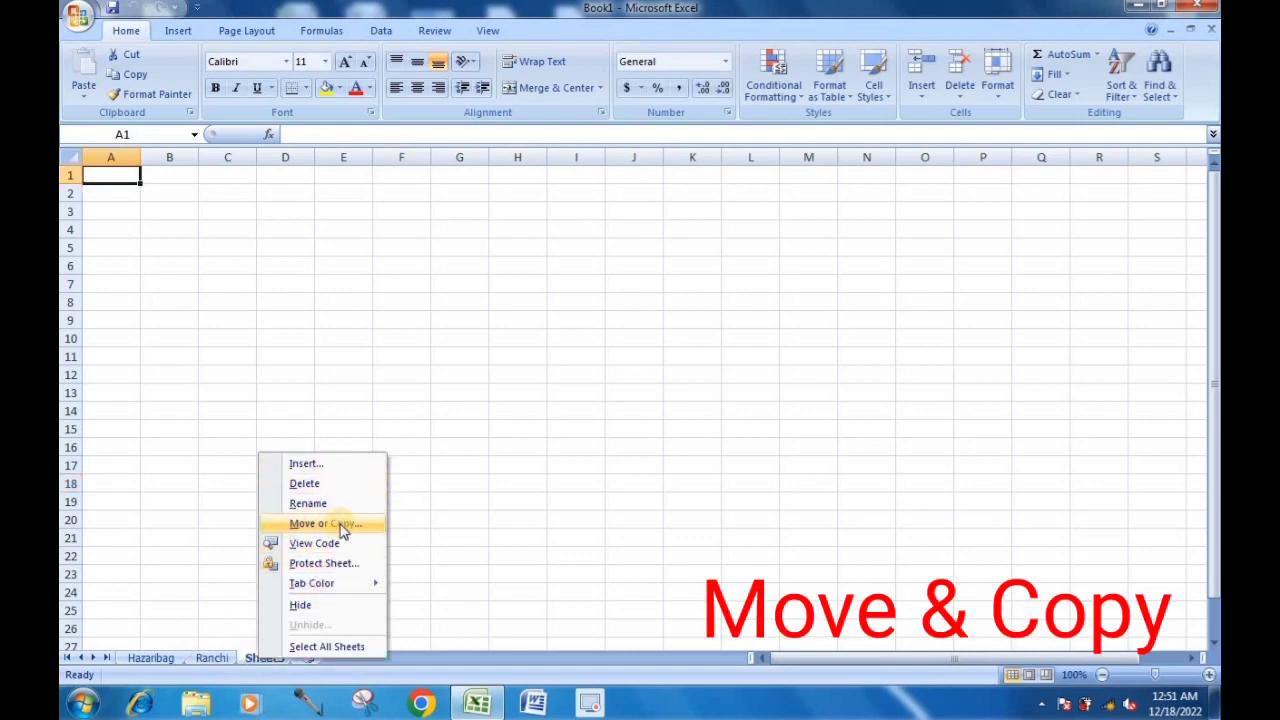
{"action": "left_click", "coordinate": [234, 547]}
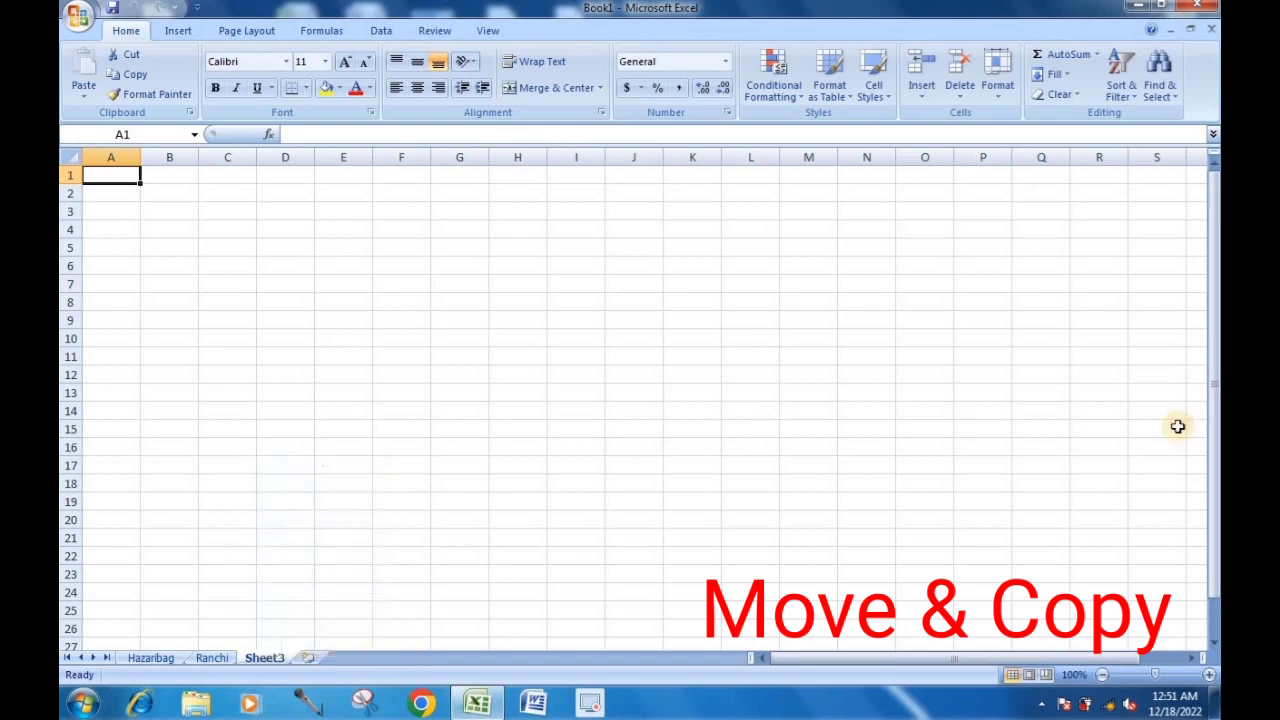
{"action": "left_click", "coordinate": [152, 659]}
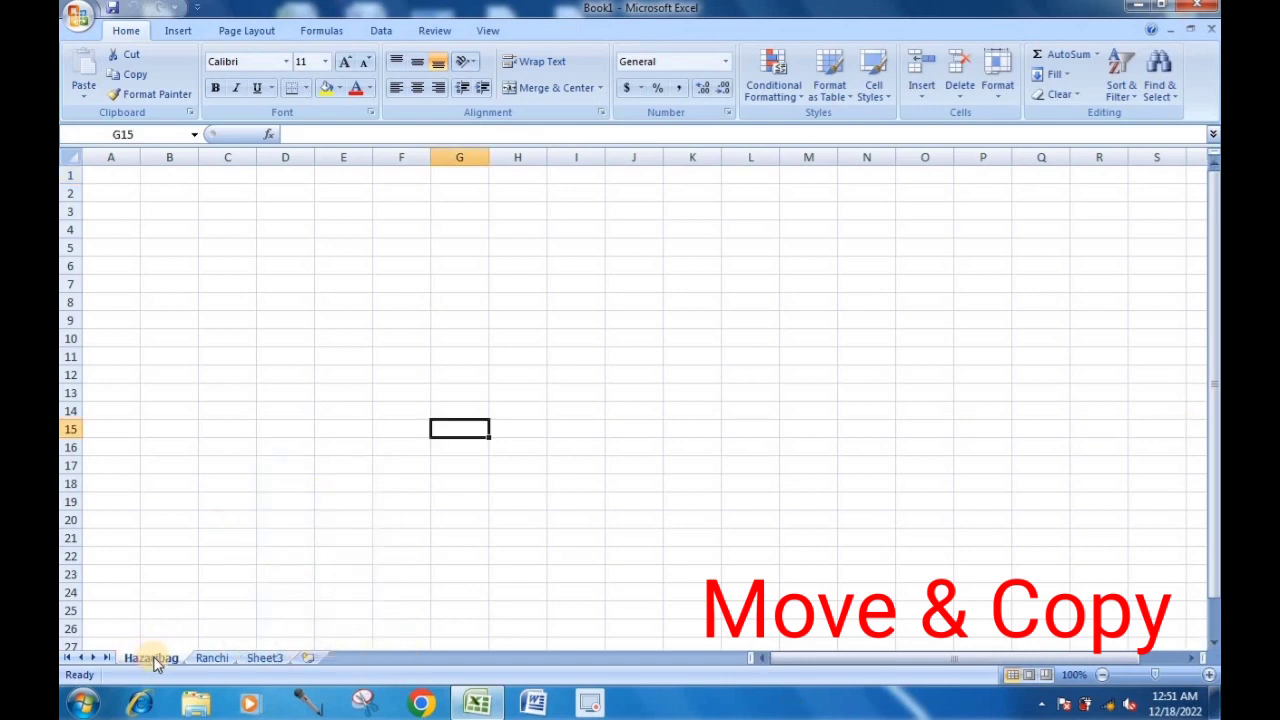
Drag Hazaribag to the end and Ranchi after Sheet3, giving Sheet3, Ranchi, Hazaribag.
{"action": "mouse_move", "coordinate": [154, 655]}
{"action": "left_mouse_down"}
{"action": "mouse_move", "coordinate": [221, 630]}
{"action": "mouse_move", "coordinate": [311, 644]}
{"action": "left_mouse_up"}
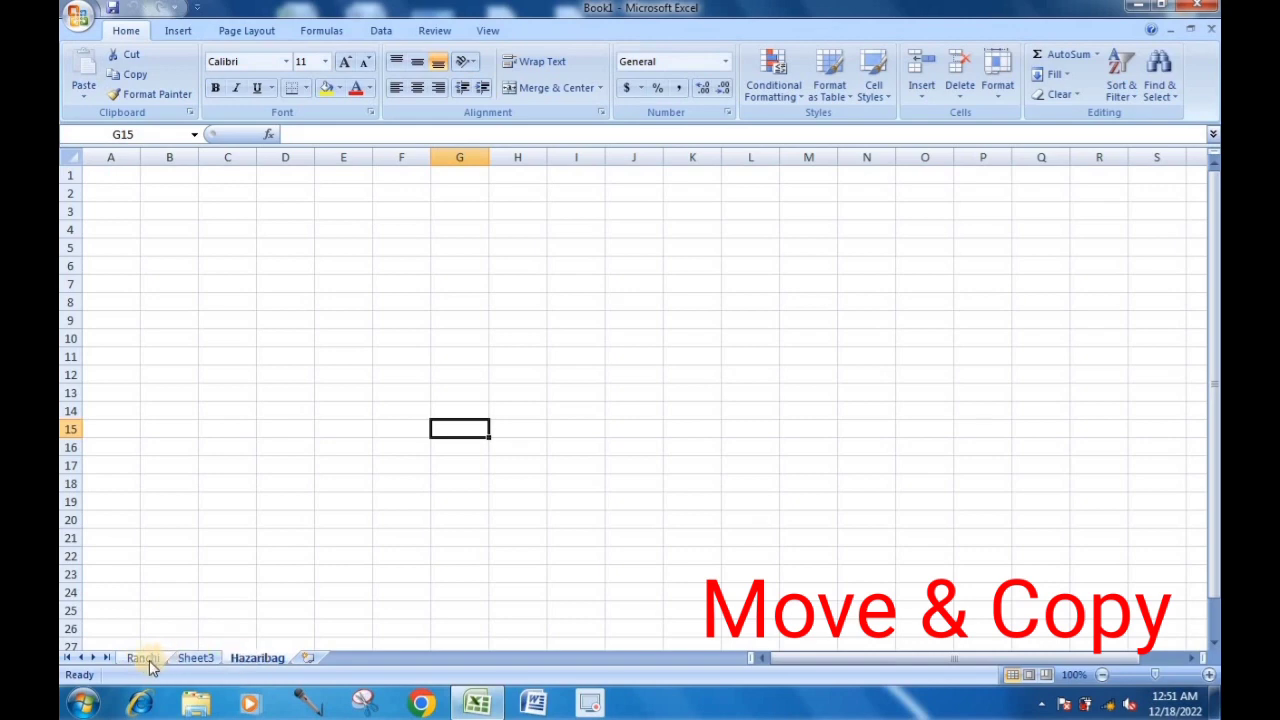
{"action": "left_click", "coordinate": [150, 664]}
{"action": "left_click_drag", "start_coordinate": [151, 658], "coordinate": [241, 651]}
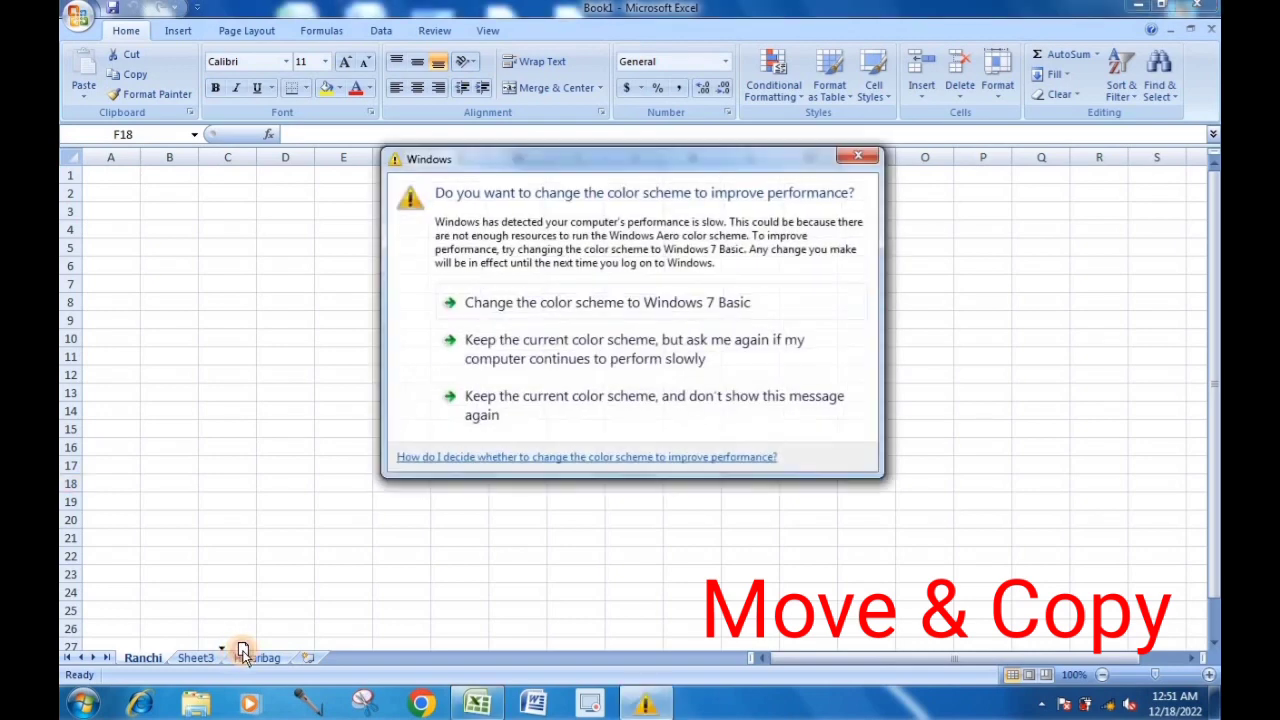
{"action": "left_click_drag", "start_coordinate": [241, 651], "coordinate": [243, 653]}
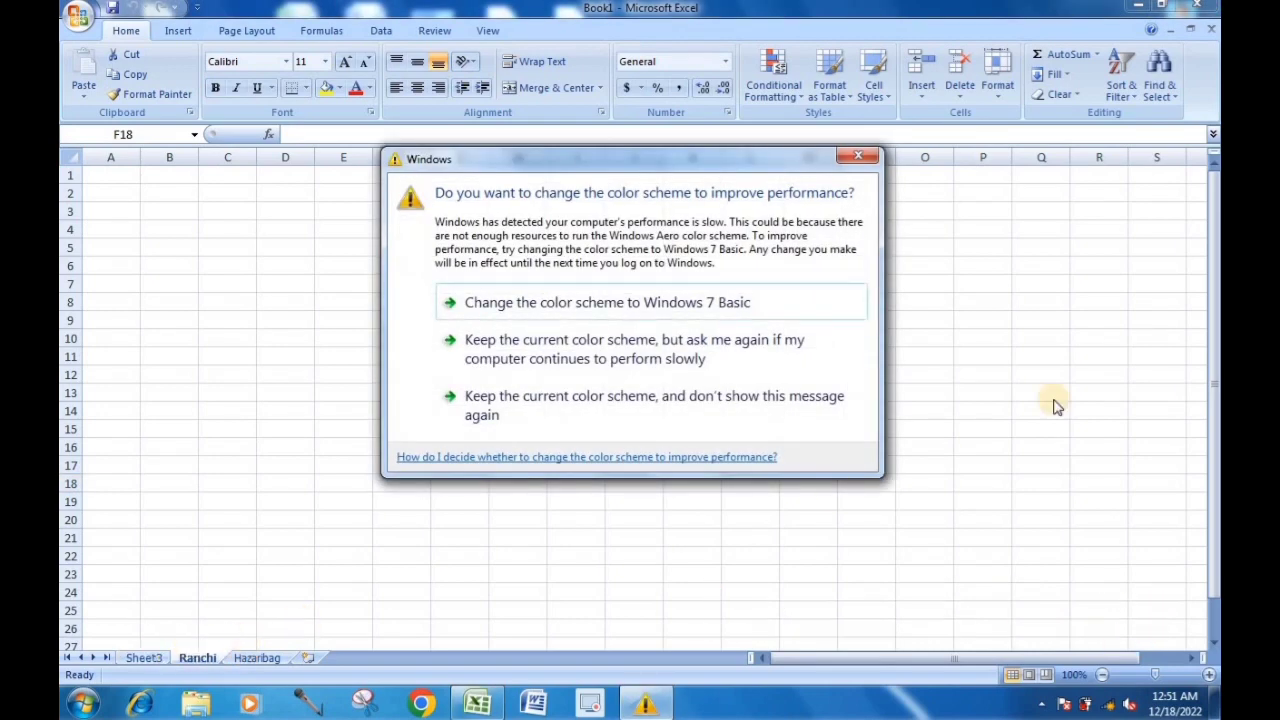
{"action": "left_click", "coordinate": [858, 156]}
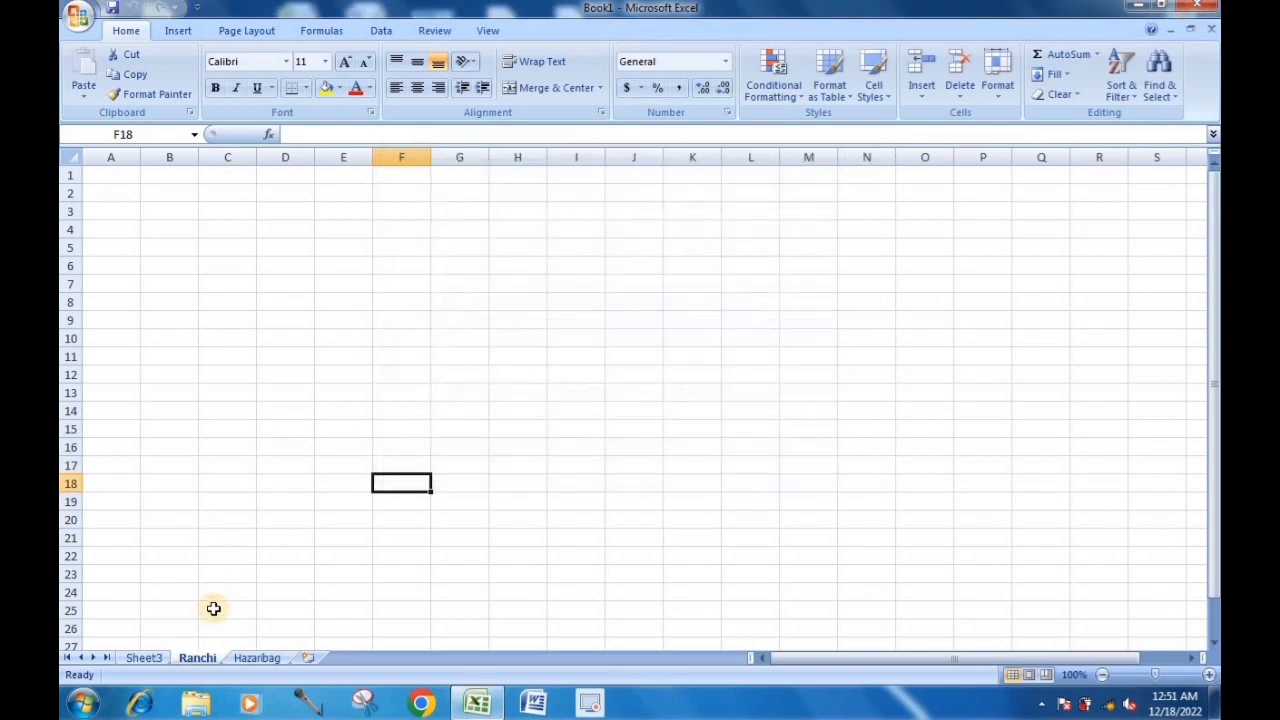
Type six random filler entries into cells E11 to E16 of the Ranchi sheet.
{"action": "left_click_drag", "start_coordinate": [191, 650], "coordinate": [186, 655]}
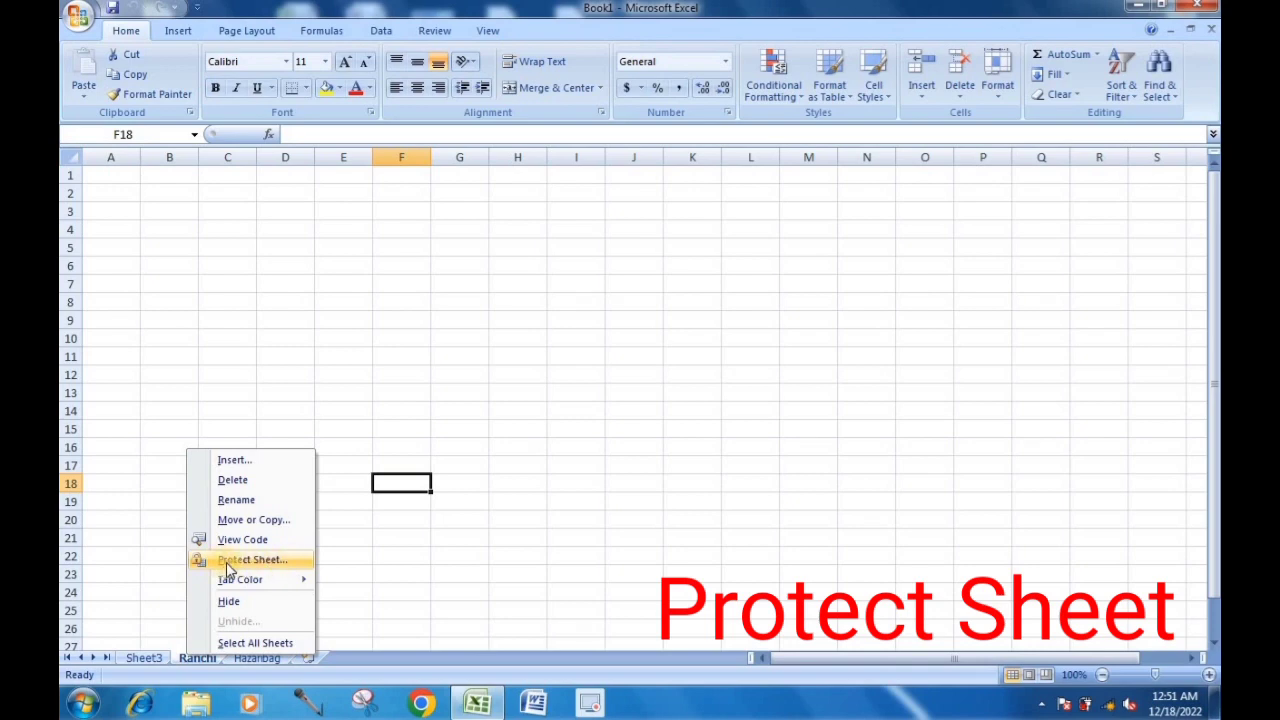
{"action": "left_click", "coordinate": [366, 349]}
{"action": "left_click", "coordinate": [316, 357]}
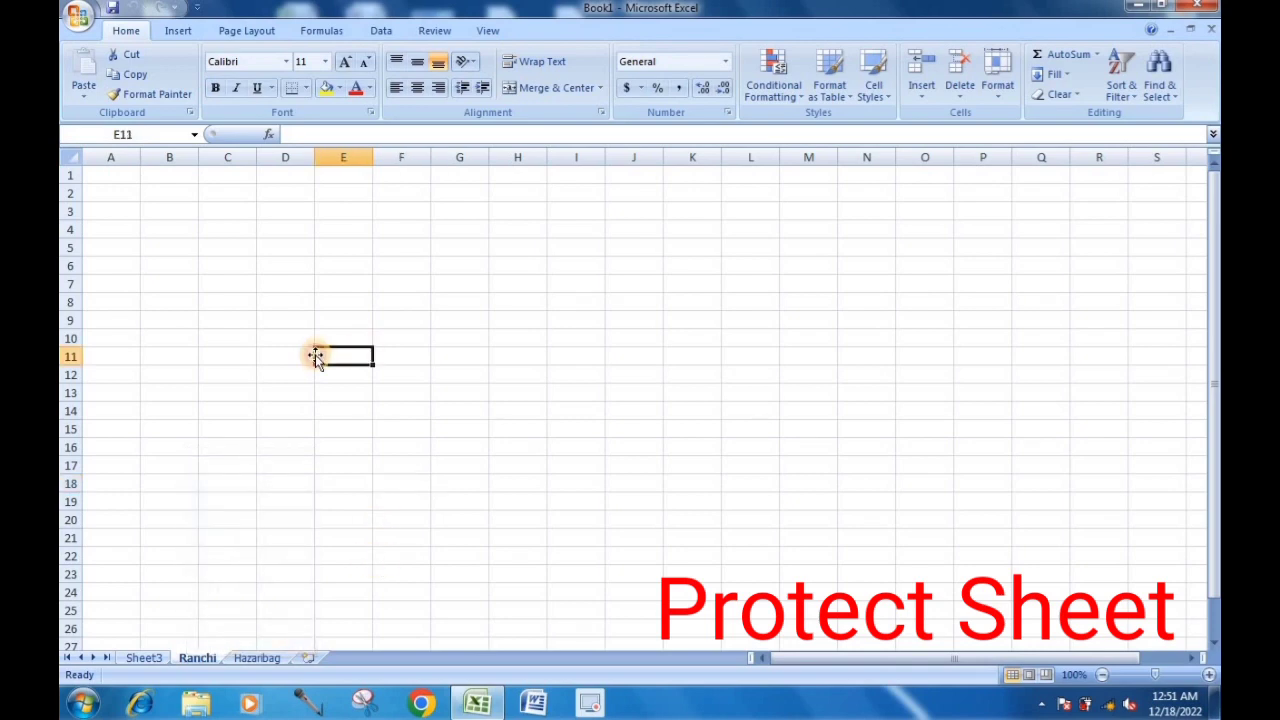
{"action": "type", "text": "hgusxhix."}
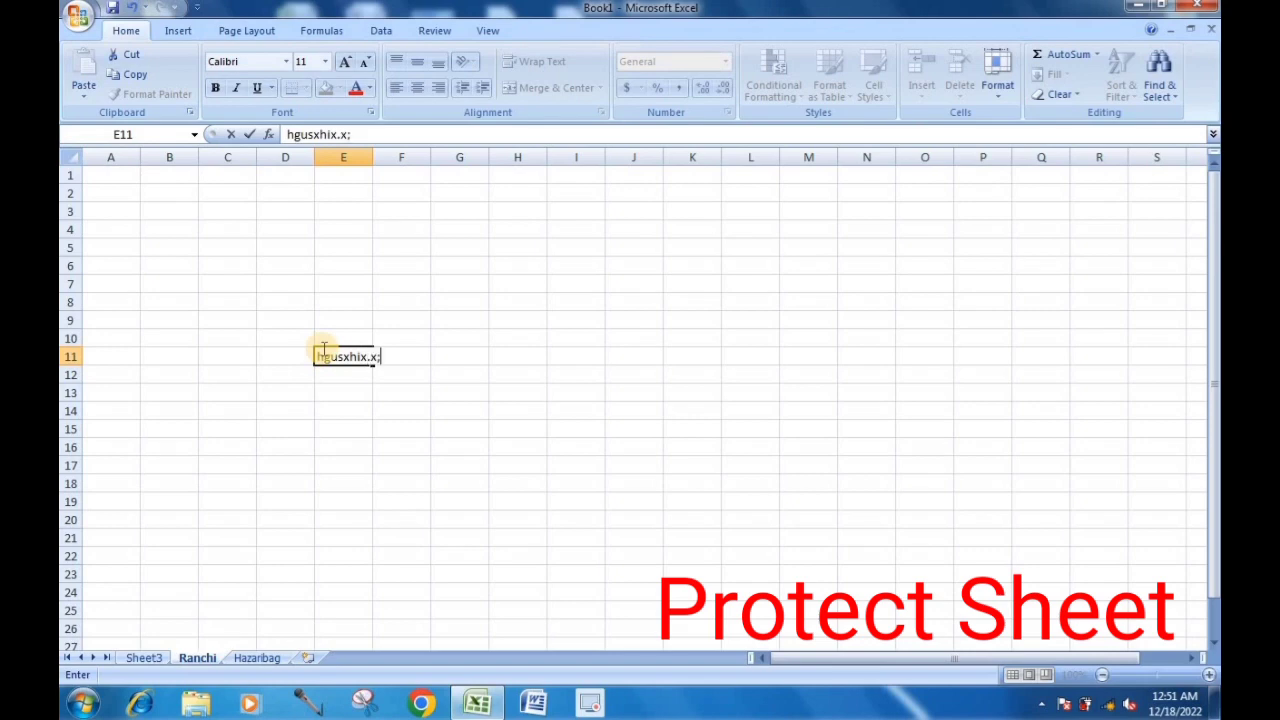
{"action": "type", "text": "x"}
{"action": "key", "text": "Return"}
{"action": "type", "text": "xlx;lkx;ldx"}
{"action": "key", "text": "Return"}
{"action": "type", "text": "sx"}
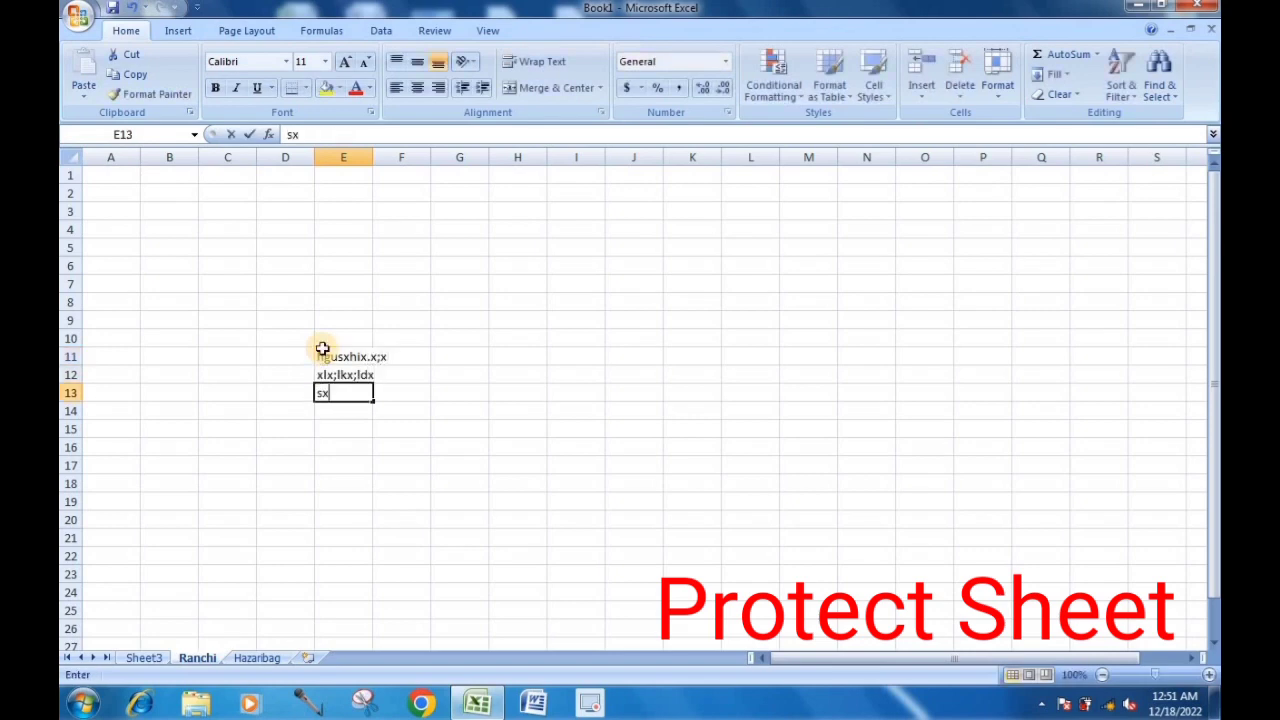
{"action": "type", "text": "jksxhkjsx"}
{"action": "key", "text": "Return"}
{"action": "type", "text": "sxkjsjxlks"}
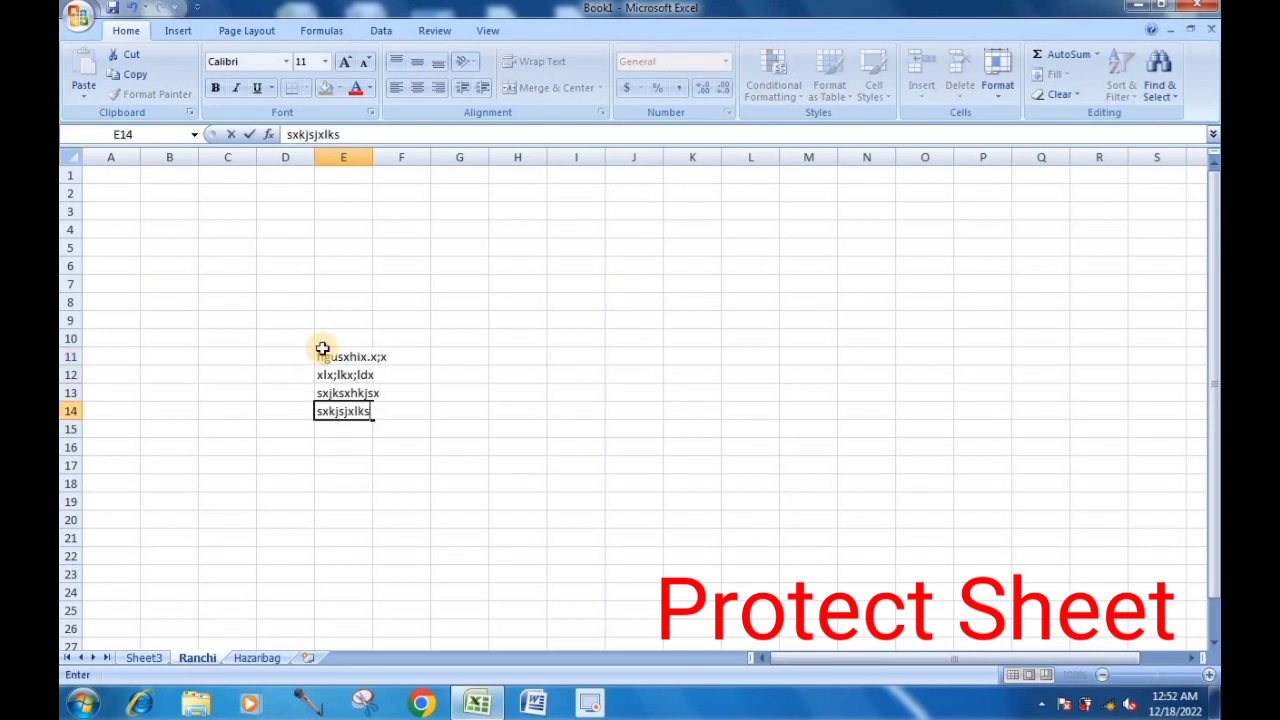
{"action": "key", "text": "Return"}
{"action": "type", "text": "sx"}
{"action": "key", "text": "Return"}
{"action": "type", "text": "sxsx"}
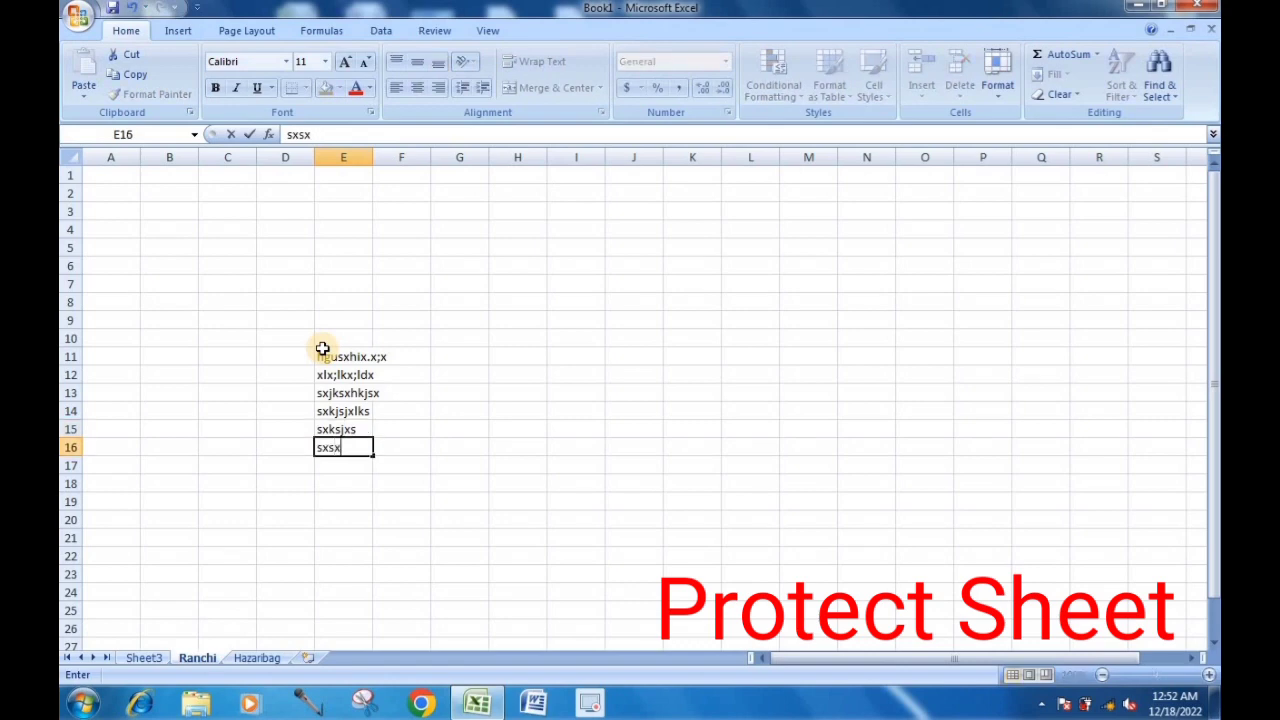
{"action": "left_click", "coordinate": [360, 511]}
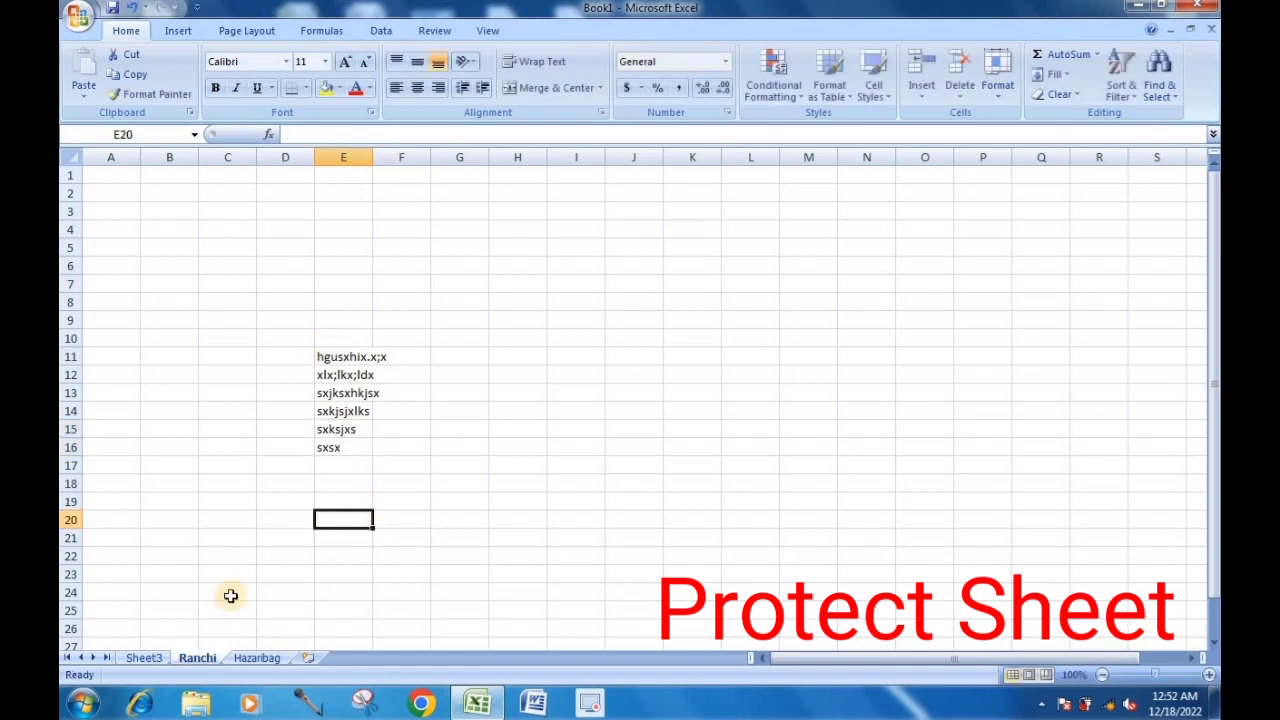
Protect the Ranchi sheet with a password, re-entering it to confirm.
{"action": "right_click", "coordinate": [191, 664]}
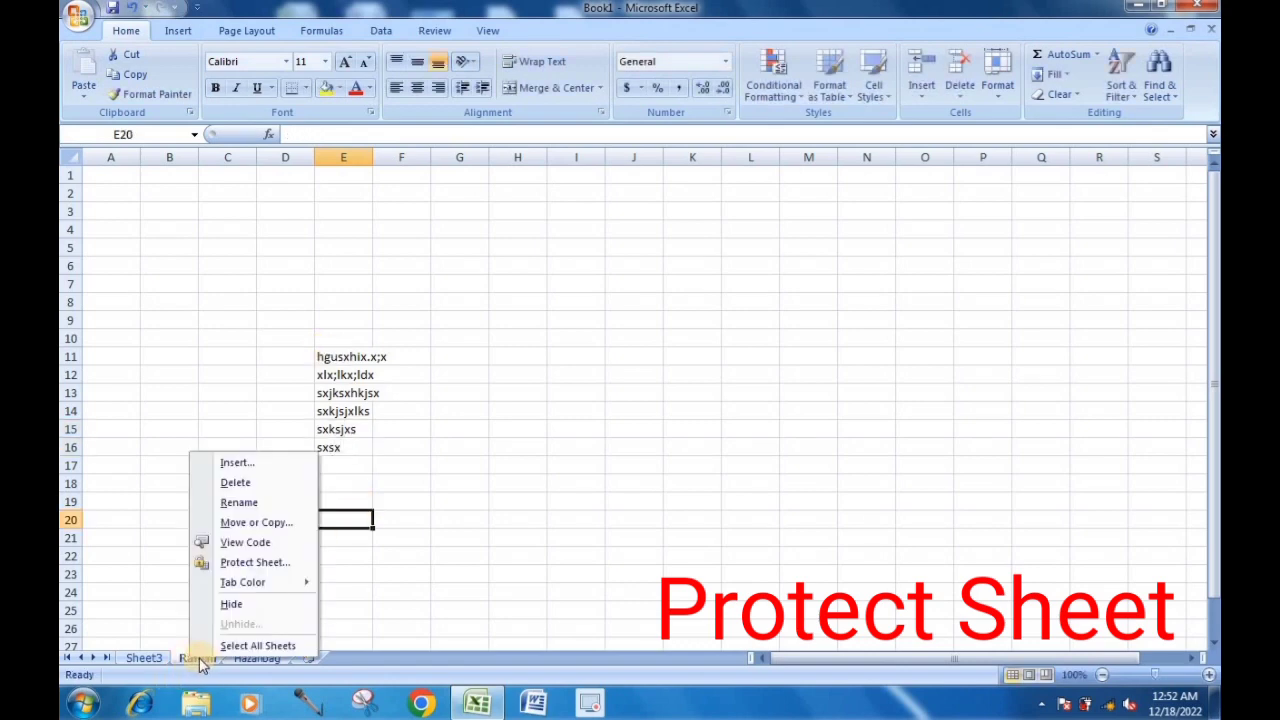
{"action": "left_click", "coordinate": [163, 608]}
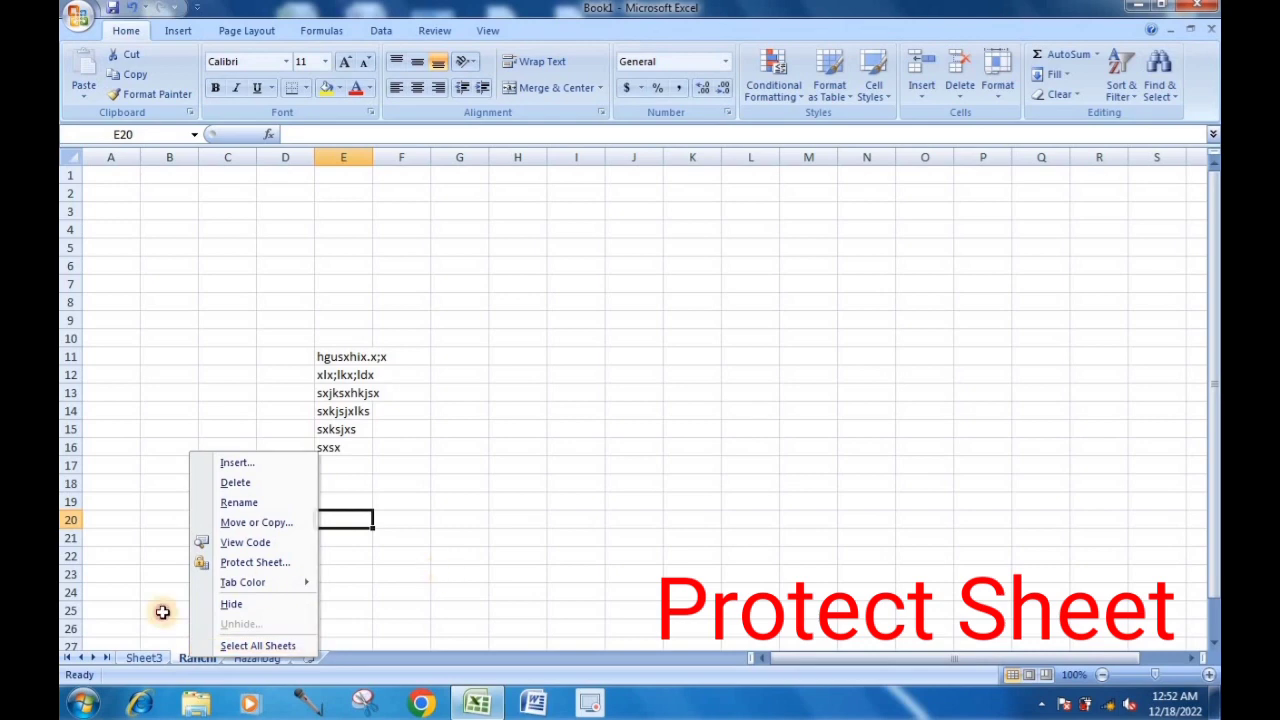
{"action": "right_click", "coordinate": [198, 664]}
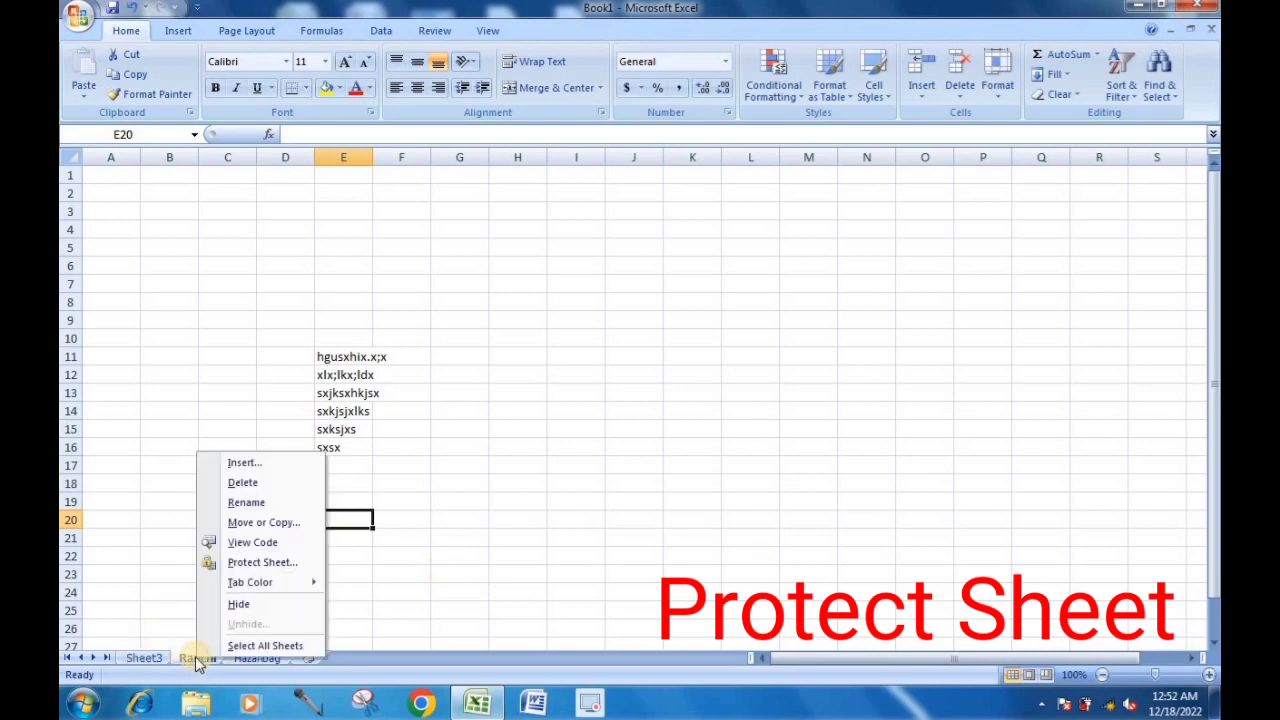
{"action": "left_click", "coordinate": [244, 566]}
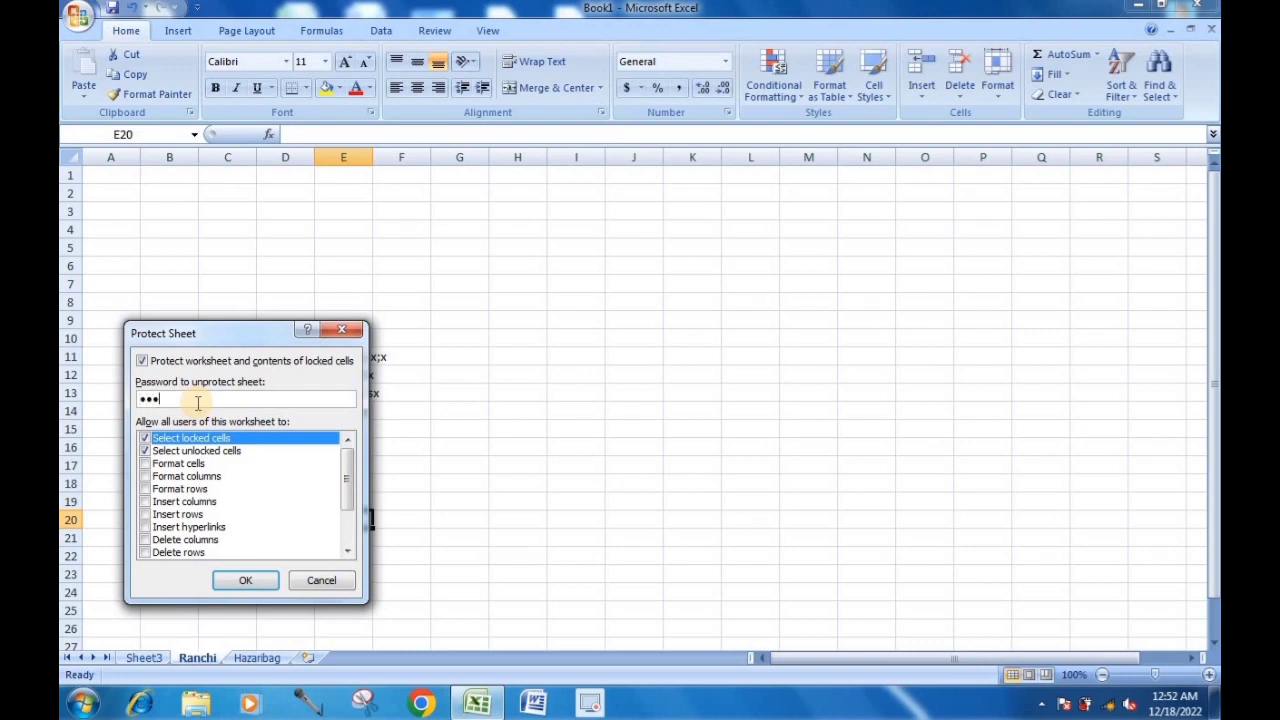
{"action": "left_click", "coordinate": [254, 581]}
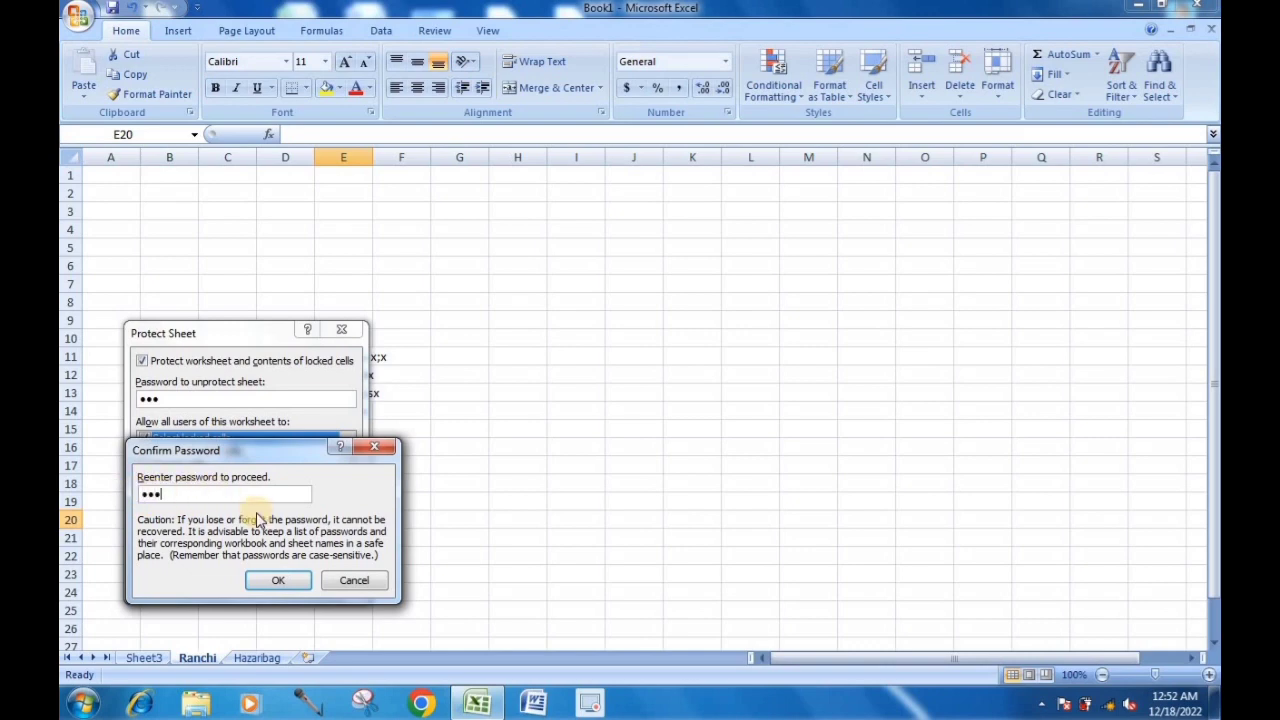
{"action": "left_click", "coordinate": [280, 582]}
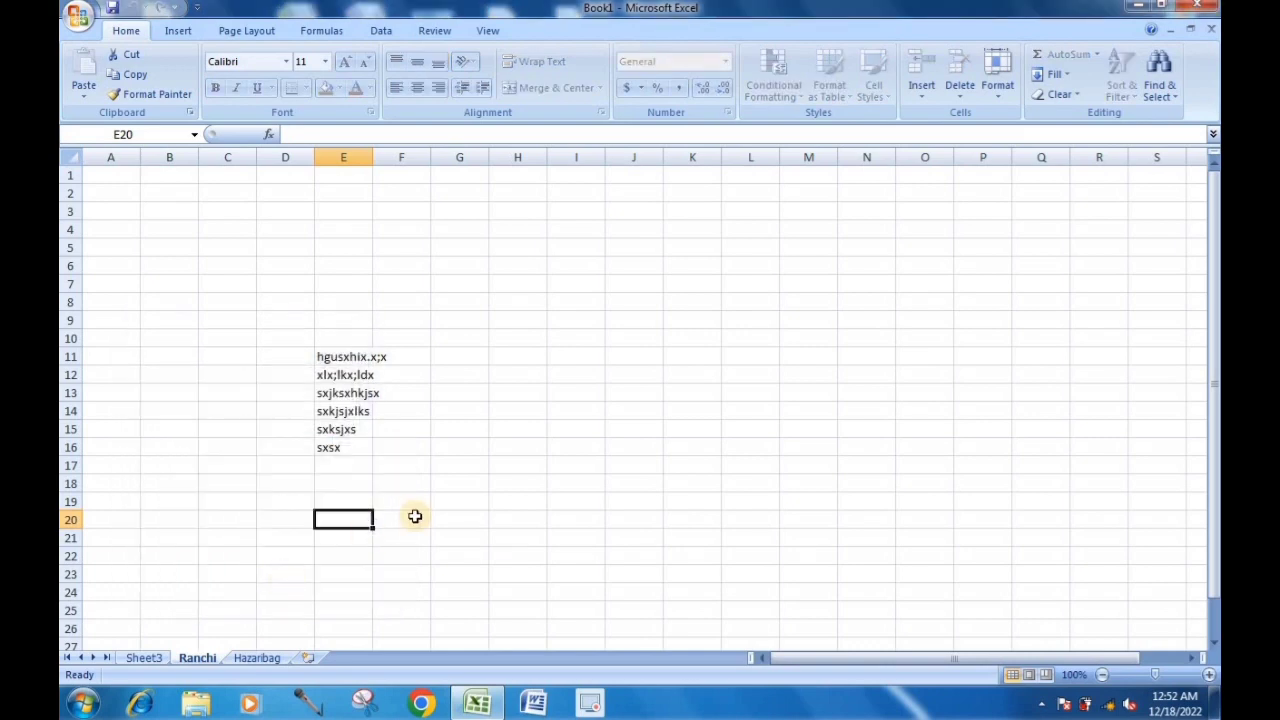
{"action": "left_click", "coordinate": [518, 482]}
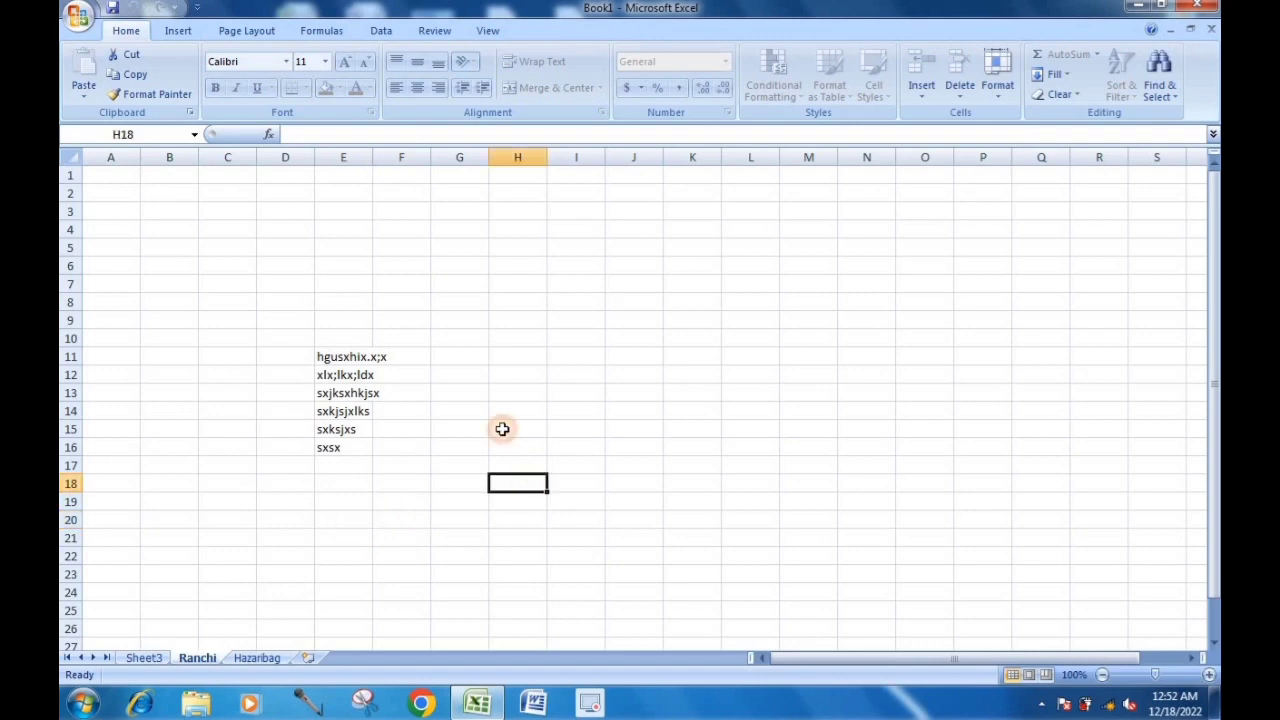
{"action": "left_click", "coordinate": [210, 437]}
{"action": "double_click", "coordinate": [210, 437]}
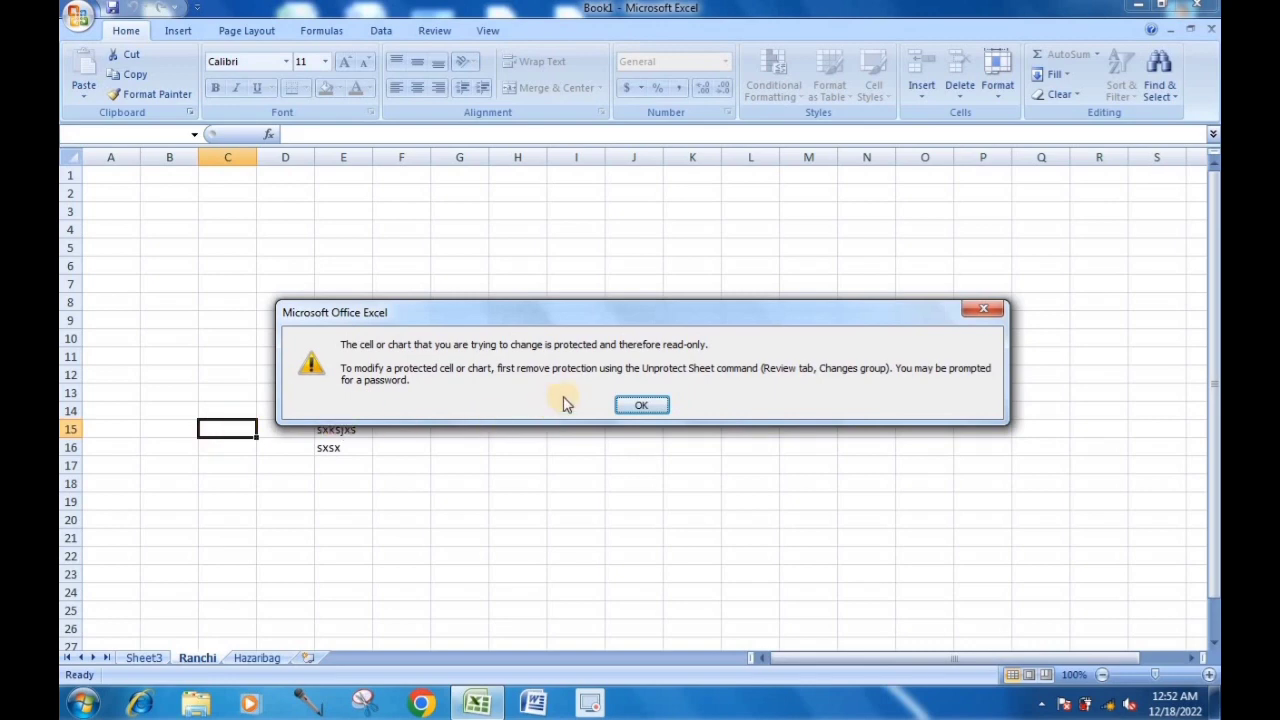
{"action": "left_click", "coordinate": [645, 405]}
{"action": "left_click", "coordinate": [367, 466]}
{"action": "double_click", "coordinate": [369, 471]}
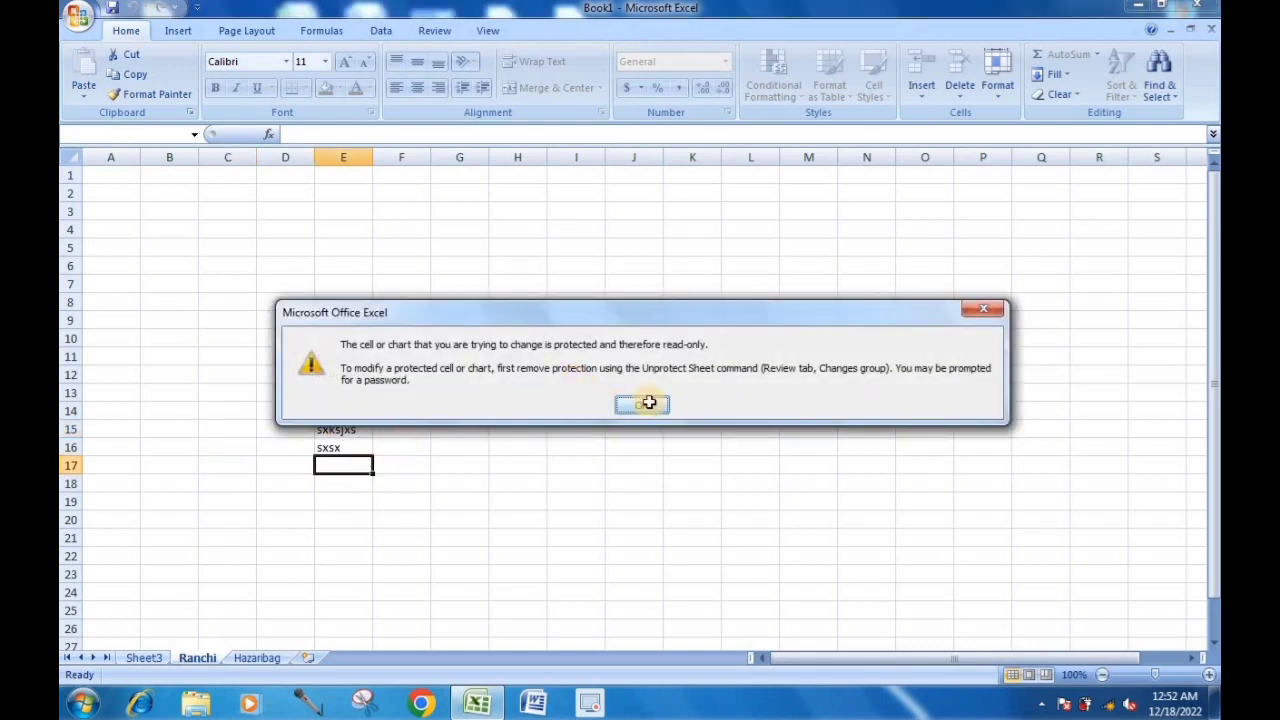
{"action": "left_click", "coordinate": [649, 402]}
{"action": "left_click", "coordinate": [343, 428]}
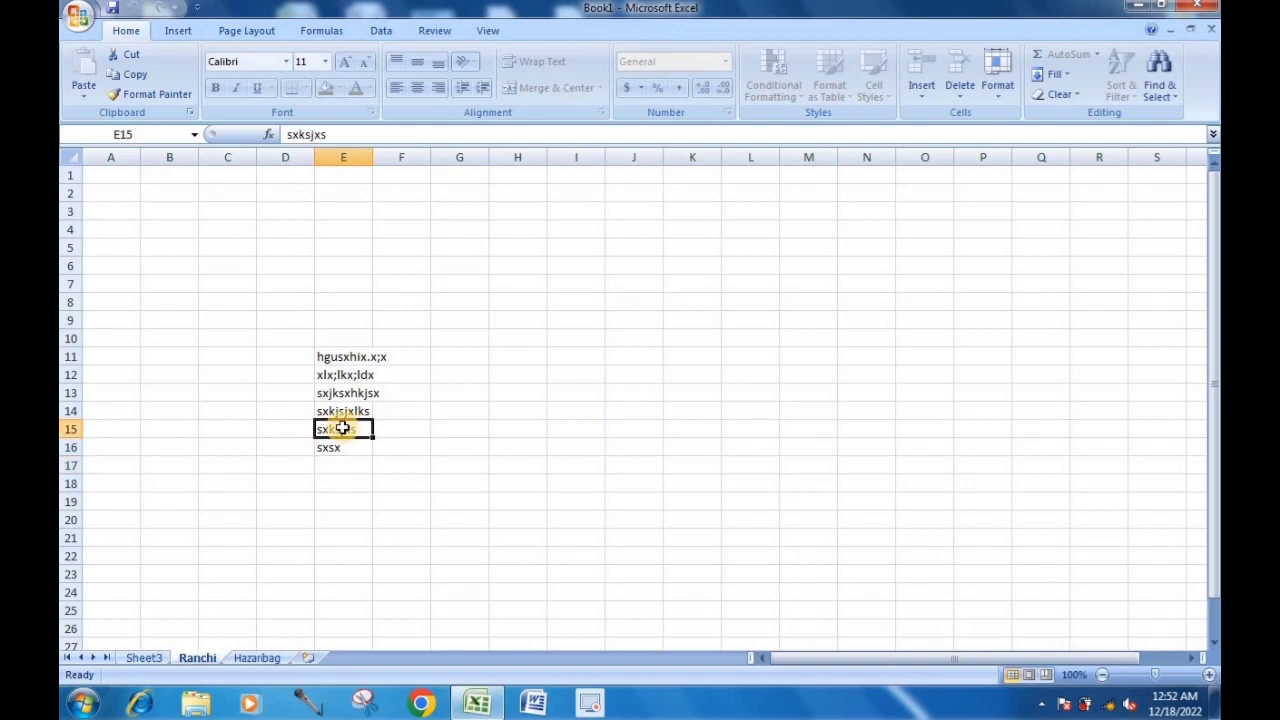
{"action": "double_click", "coordinate": [343, 428]}
{"action": "left_click", "coordinate": [658, 408]}
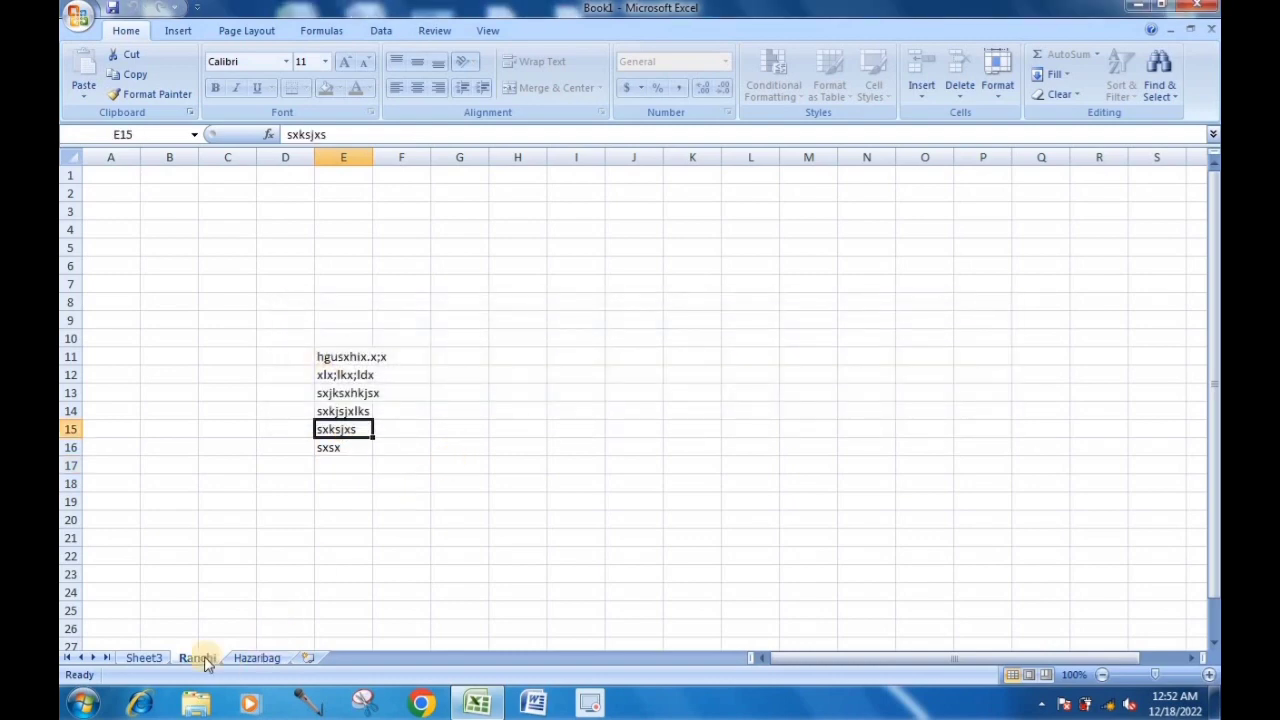
{"action": "left_click", "coordinate": [648, 447]}
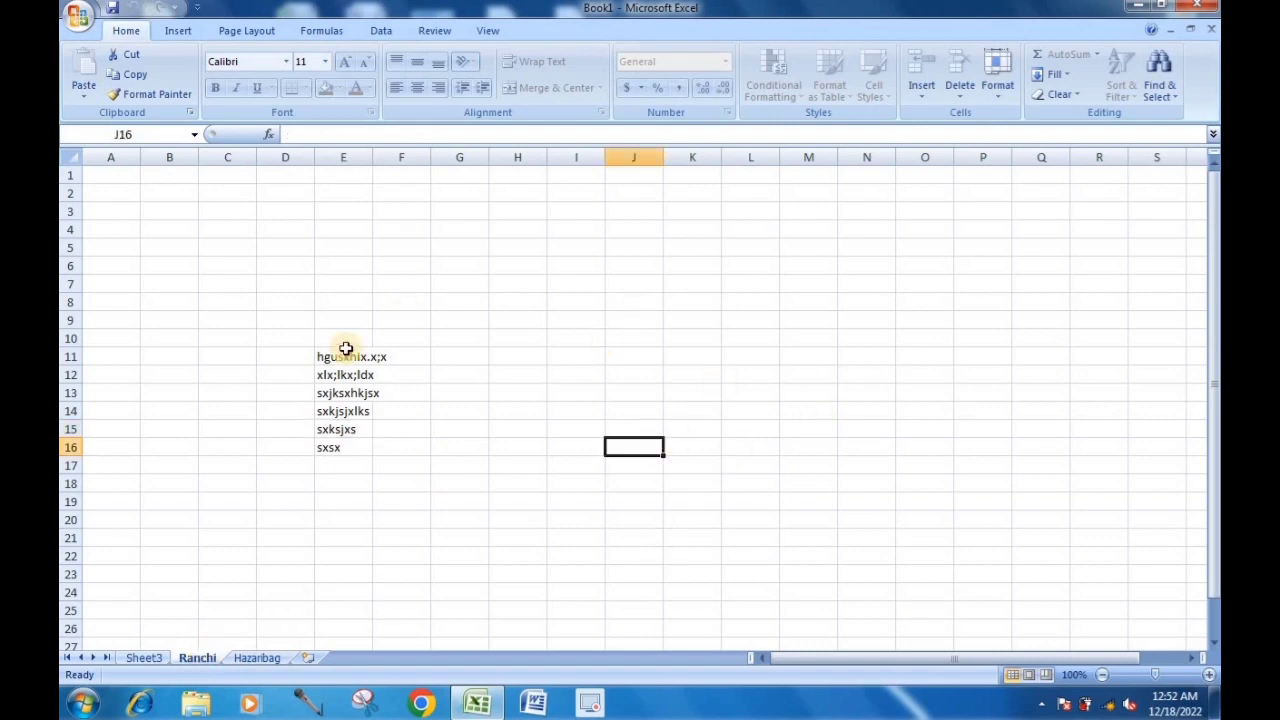
{"action": "left_click", "coordinate": [345, 355]}
{"action": "left_click_drag", "start_coordinate": [309, 303], "coordinate": [614, 463]}
{"action": "left_click", "coordinate": [723, 431]}
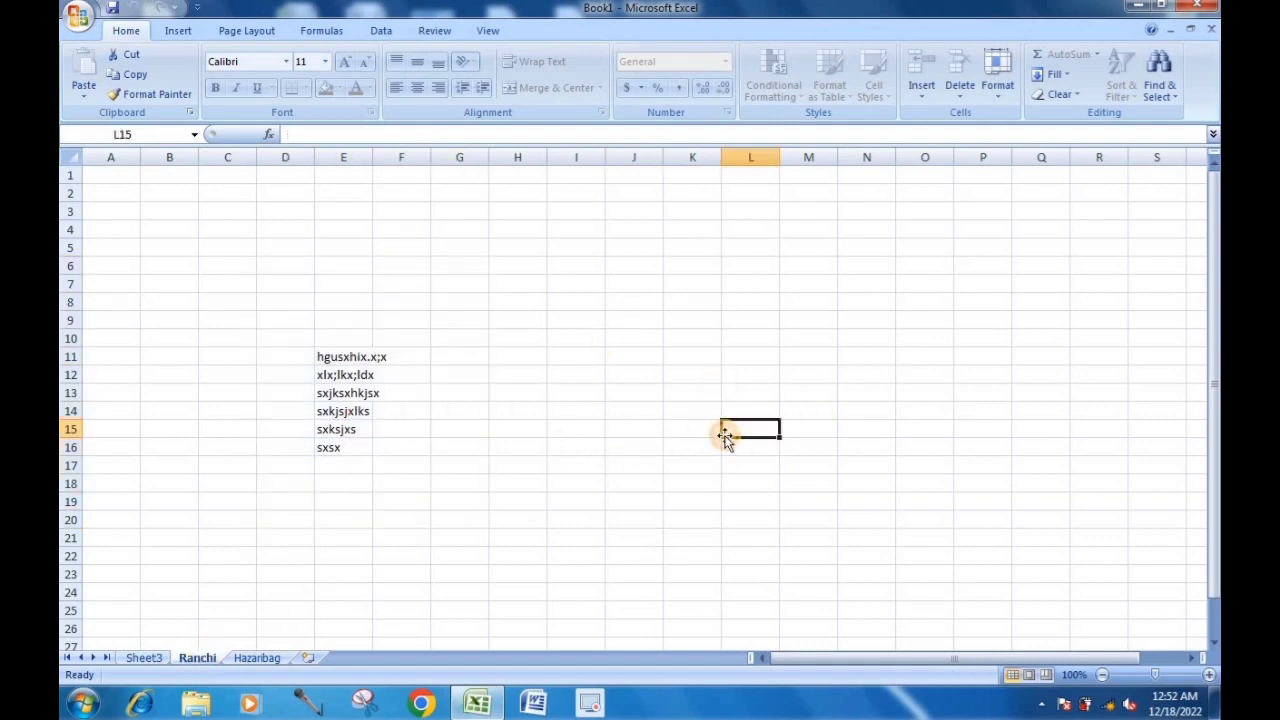
{"action": "left_click", "coordinate": [345, 590]}
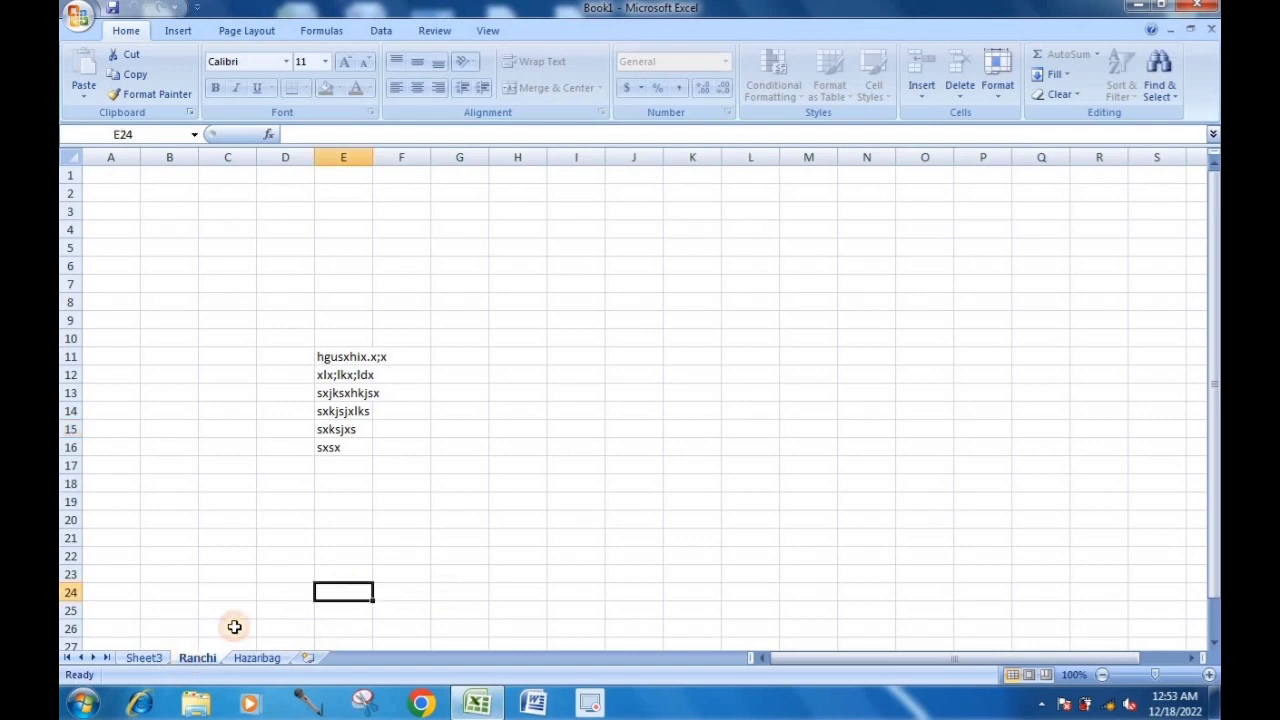
Unprotect the Ranchi sheet by entering its password.
{"action": "right_click", "coordinate": [195, 660]}
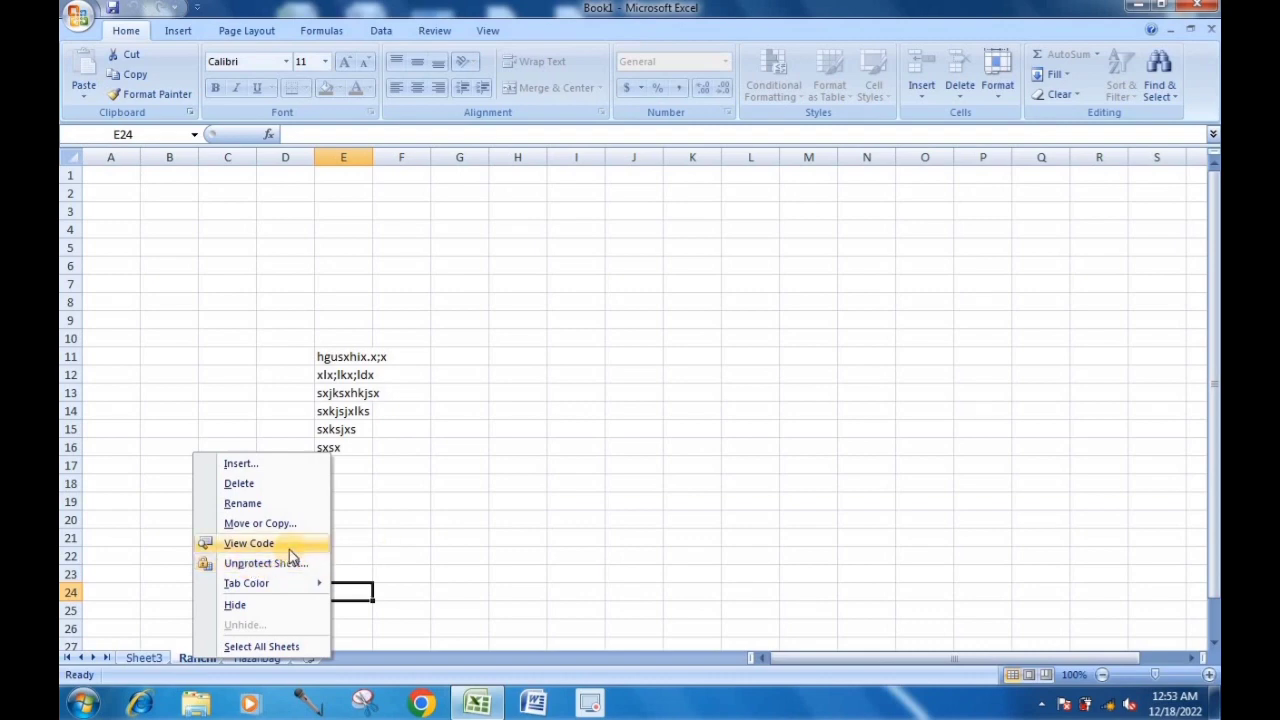
{"action": "left_click", "coordinate": [242, 565]}
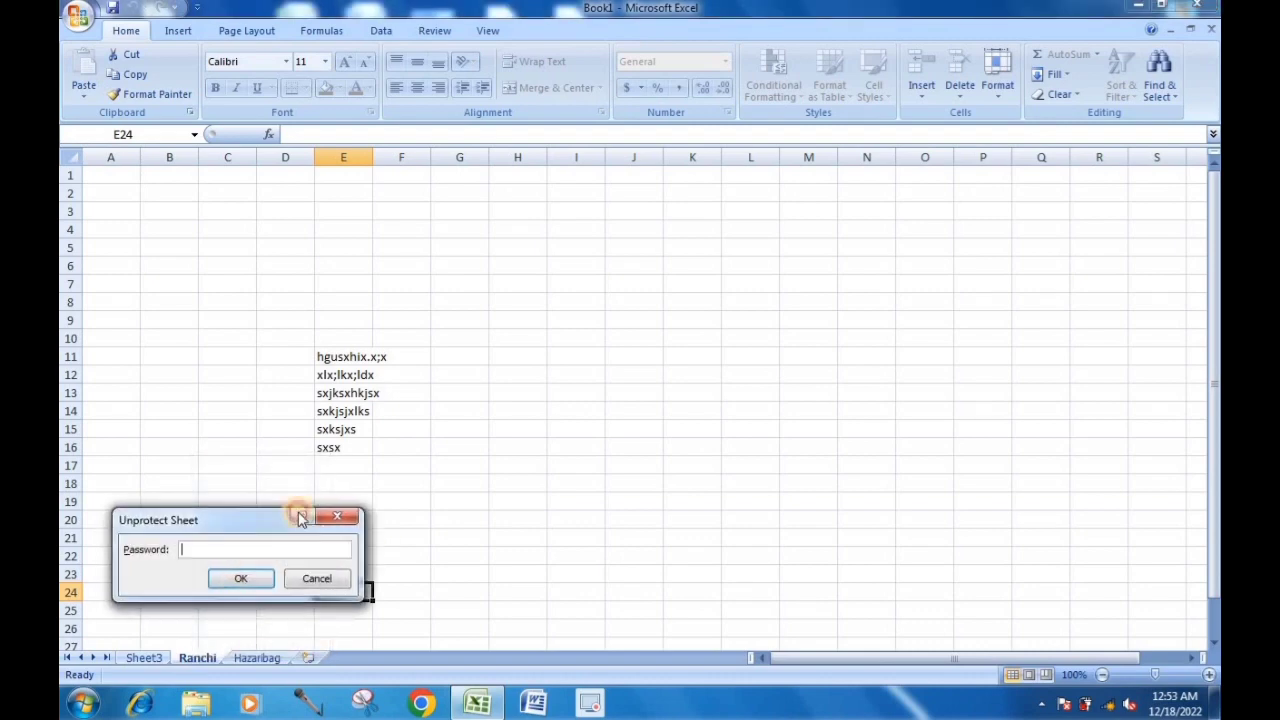
{"action": "left_click_drag", "start_coordinate": [307, 521], "coordinate": [385, 503]}
{"action": "left_click", "coordinate": [305, 533]}
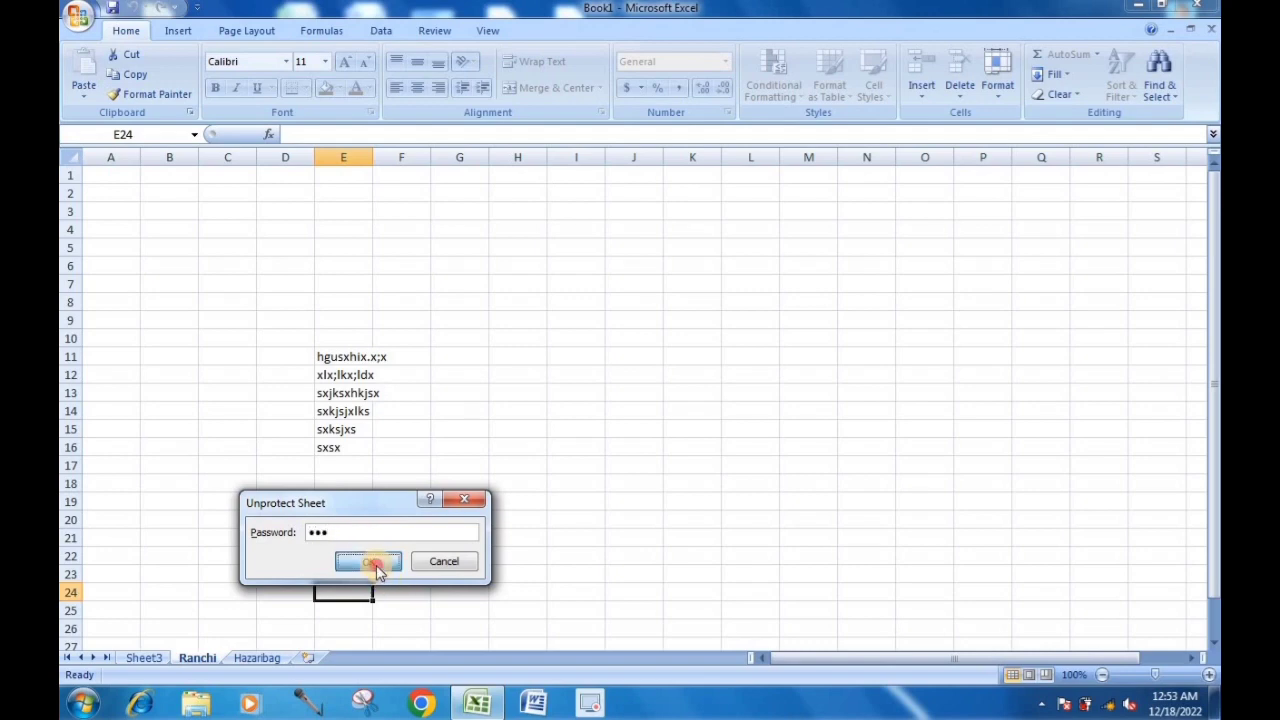
{"action": "left_click", "coordinate": [372, 563]}
Type 'sgxhxfwysguw' in I16 and 'wzwjiwhikw' in G19, then clear all text from D10:L21.
{"action": "left_click", "coordinate": [561, 450]}
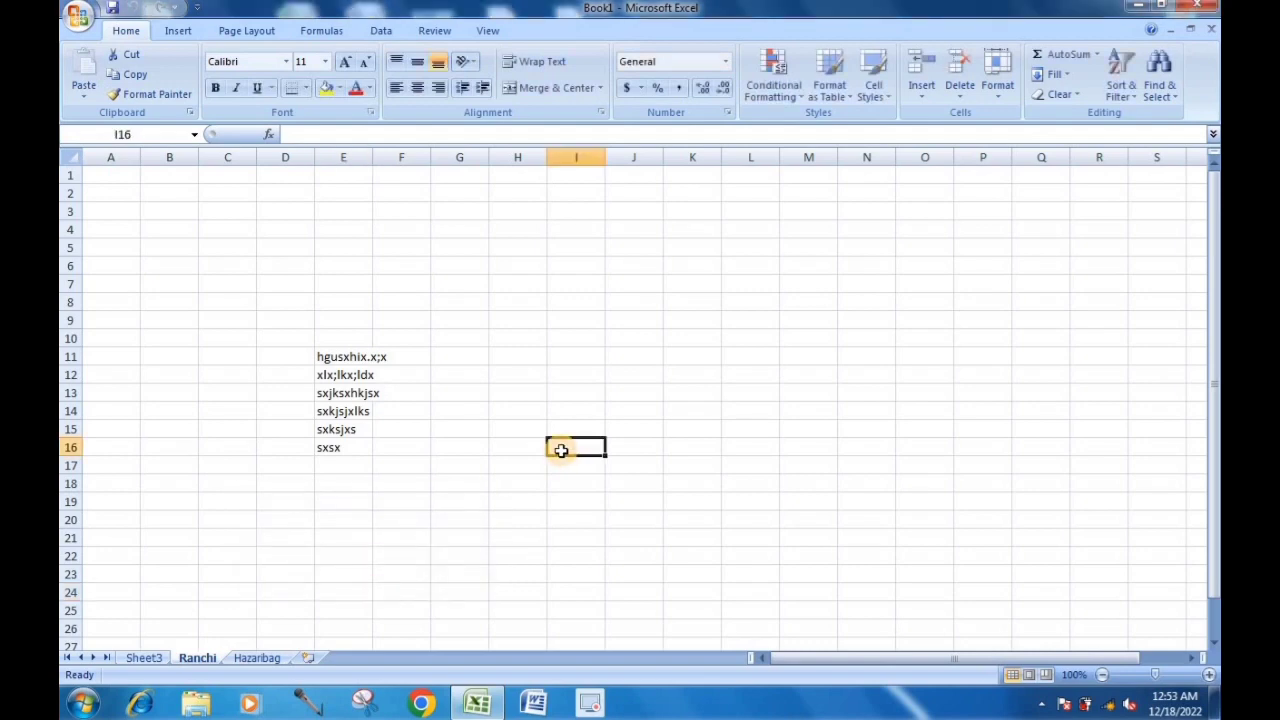
{"action": "type", "text": "sgxhxfwysguw"}
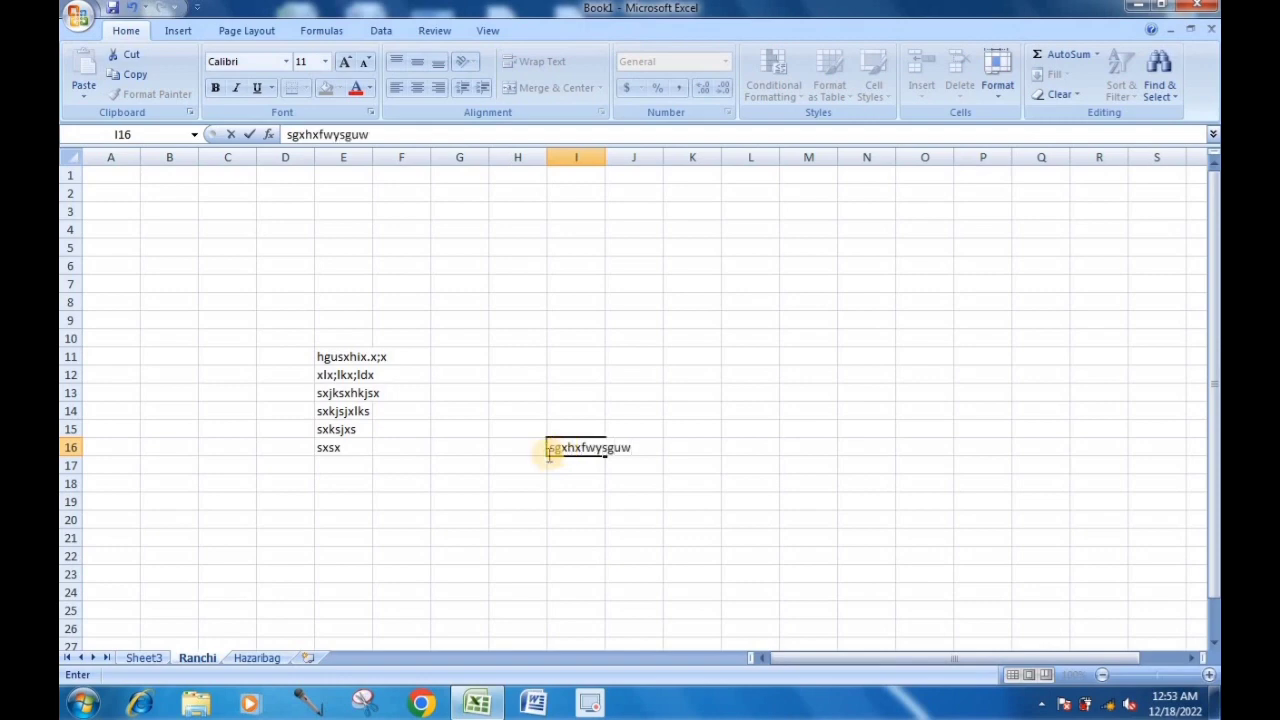
{"action": "left_click", "coordinate": [466, 500]}
{"action": "type", "text": "wzwjiwhikw"}
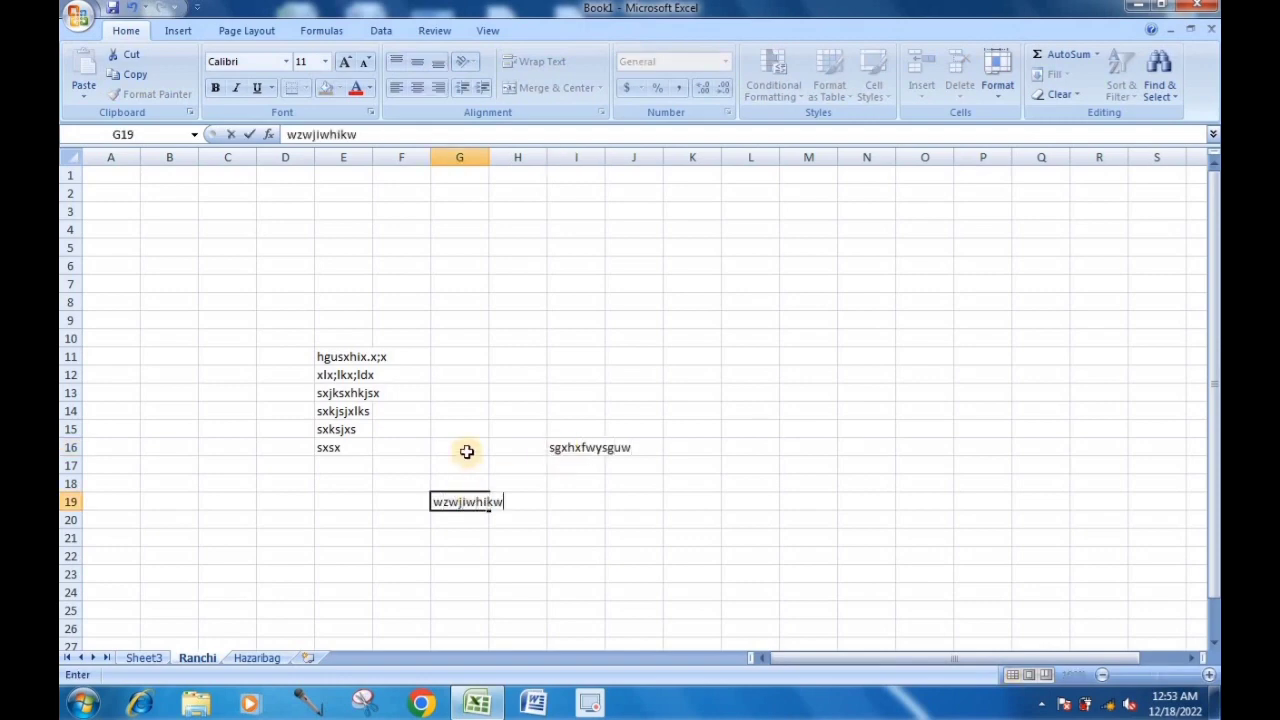
{"action": "left_click", "coordinate": [343, 499]}
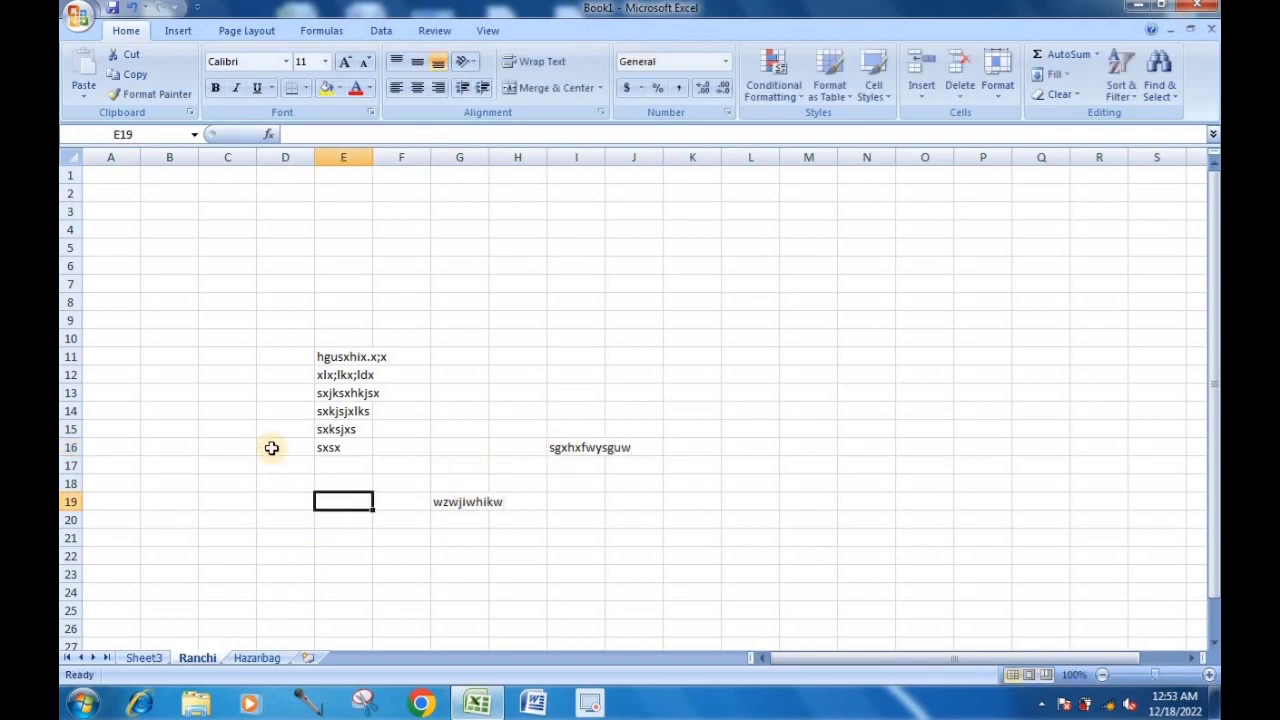
{"action": "left_click_drag", "start_coordinate": [276, 338], "coordinate": [740, 543]}
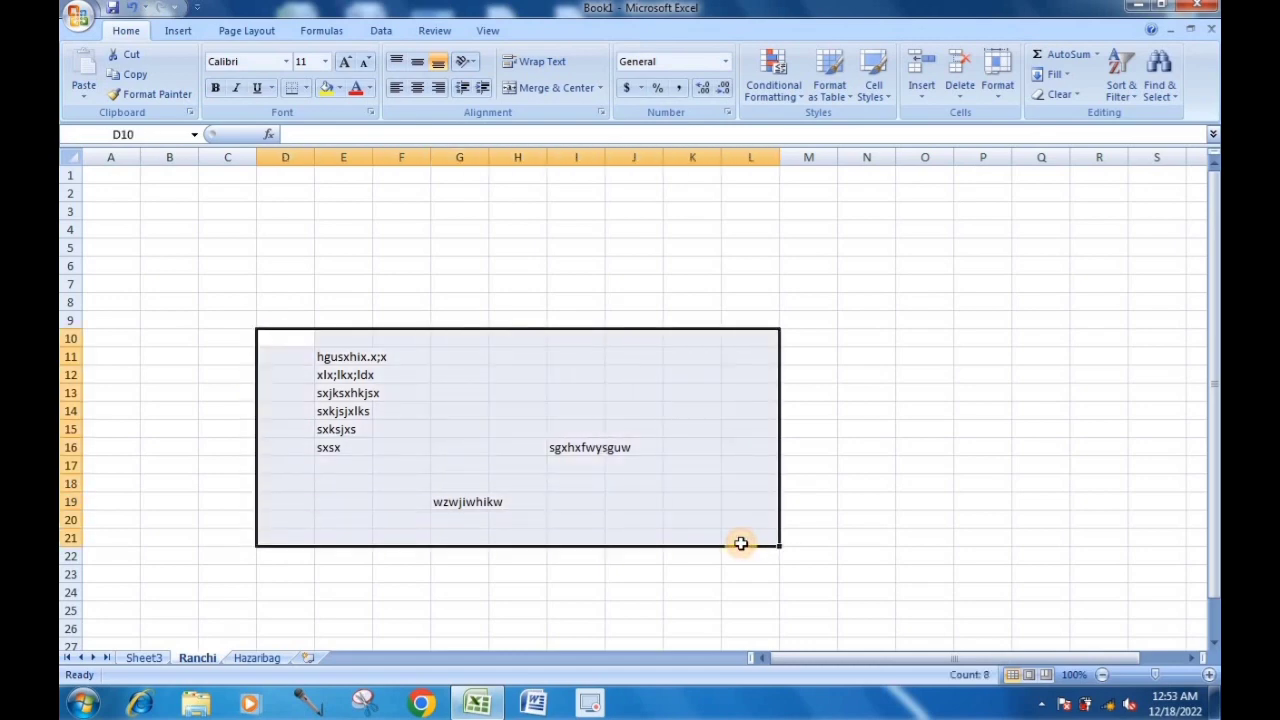
{"action": "key", "text": "Delete"}
{"action": "left_click", "coordinate": [335, 592]}
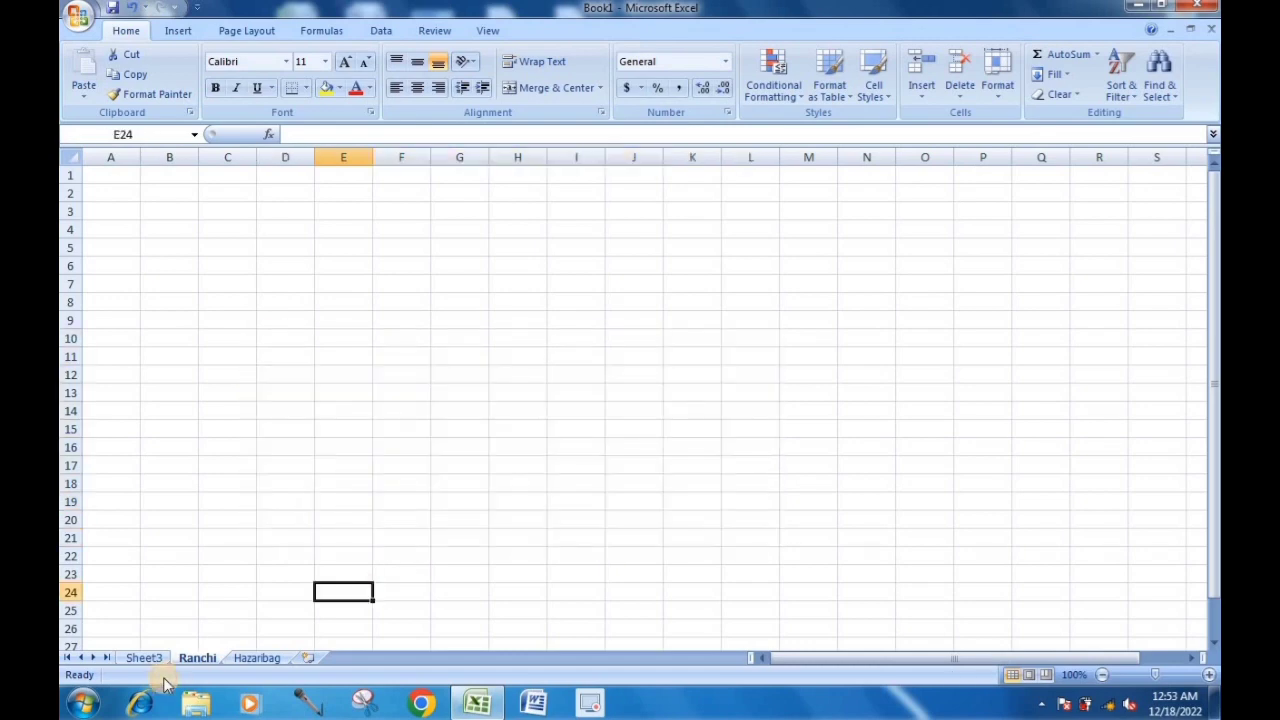
Open Ranchi's tab menu without choosing a colour, then flip between Sheet3, Ranchi and Hazaribag.
{"action": "right_click", "coordinate": [198, 660]}
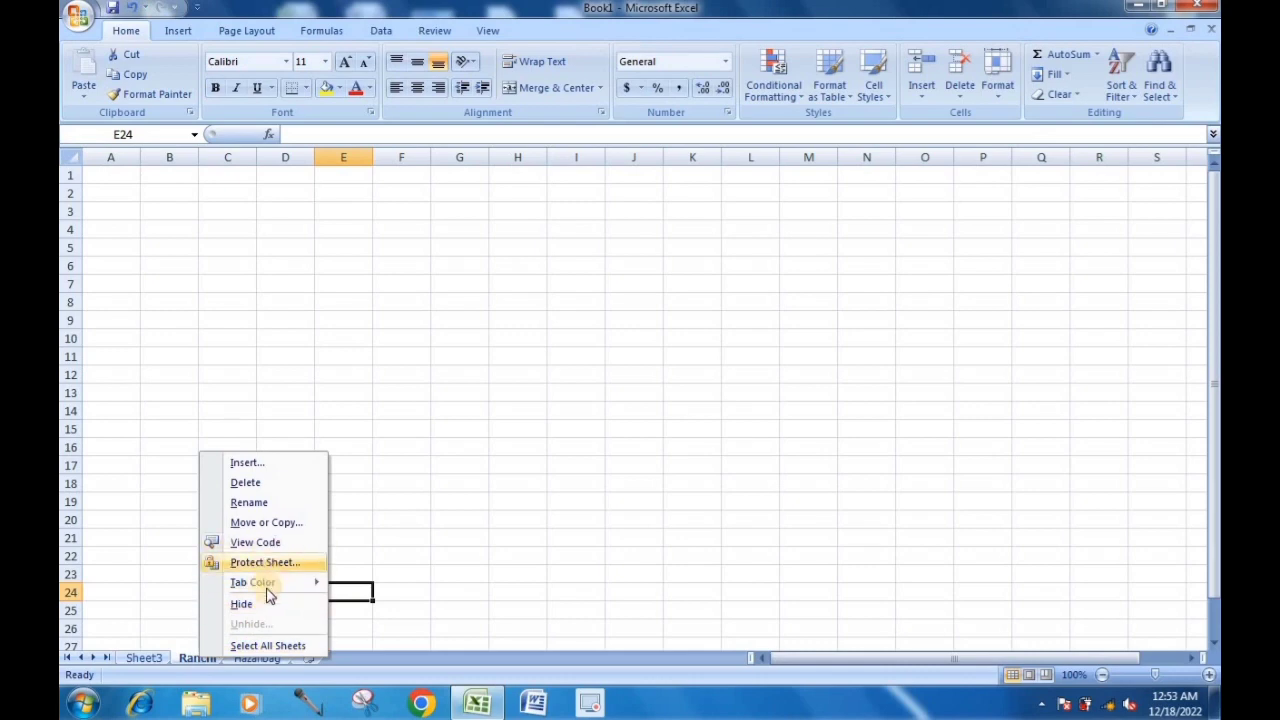
{"action": "mouse_move", "coordinate": [253, 582]}
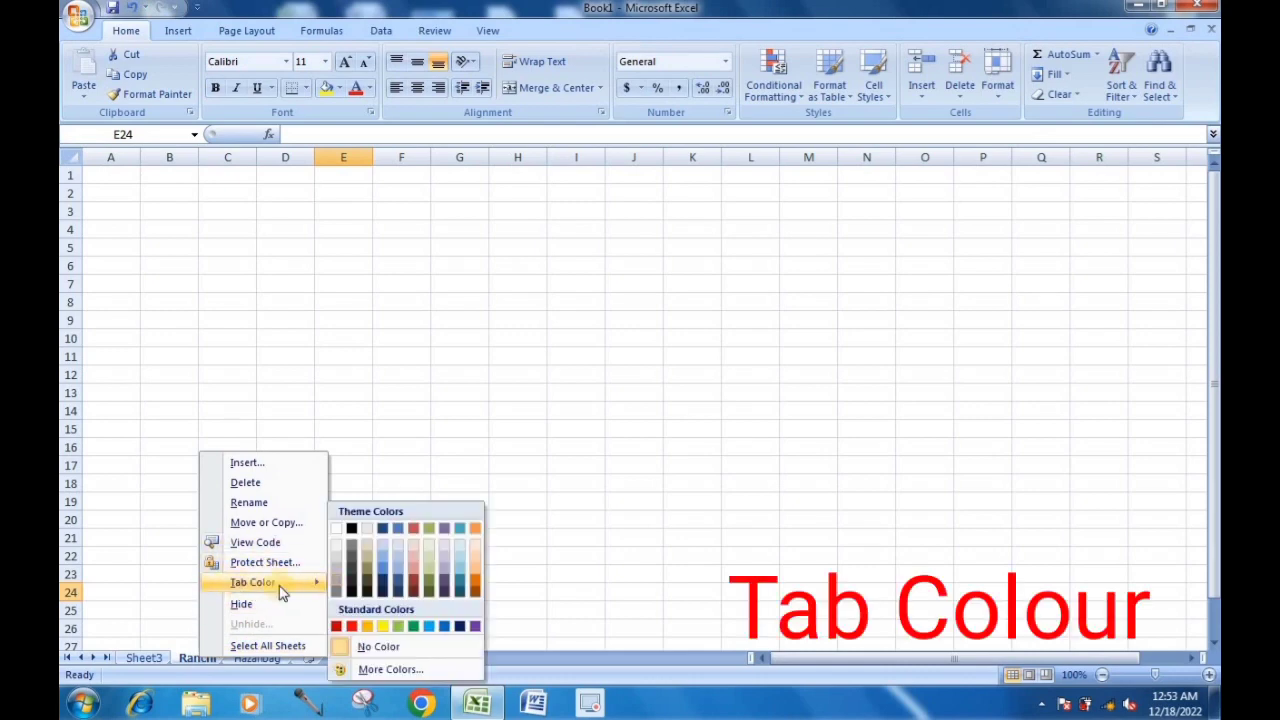
{"action": "left_click", "coordinate": [186, 546]}
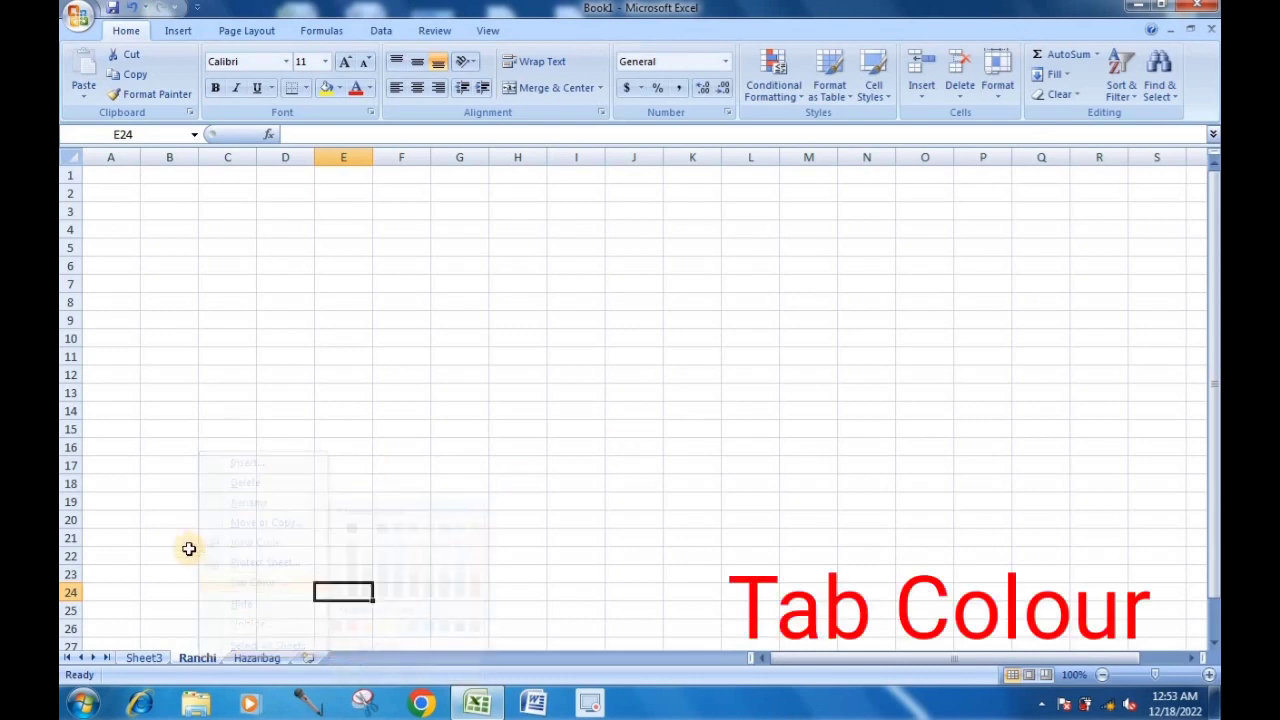
{"action": "left_click", "coordinate": [170, 574]}
{"action": "left_click", "coordinate": [143, 660]}
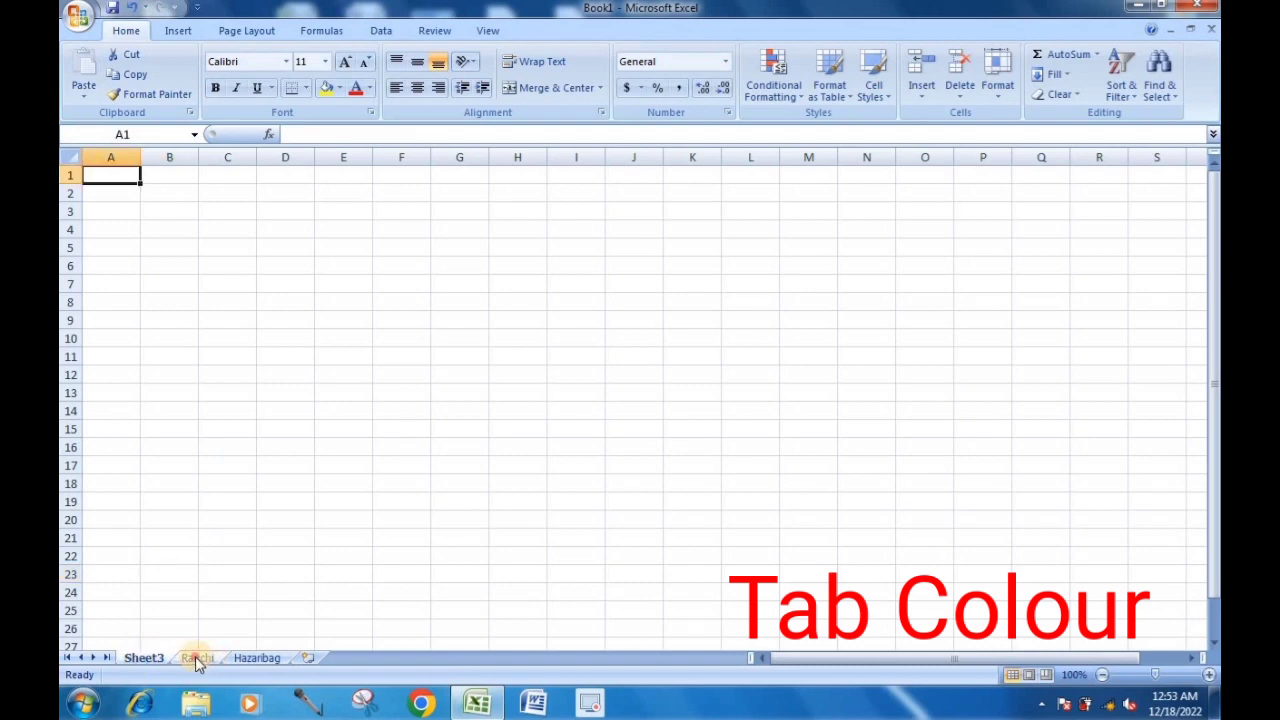
{"action": "left_click", "coordinate": [196, 658]}
{"action": "left_click", "coordinate": [249, 660]}
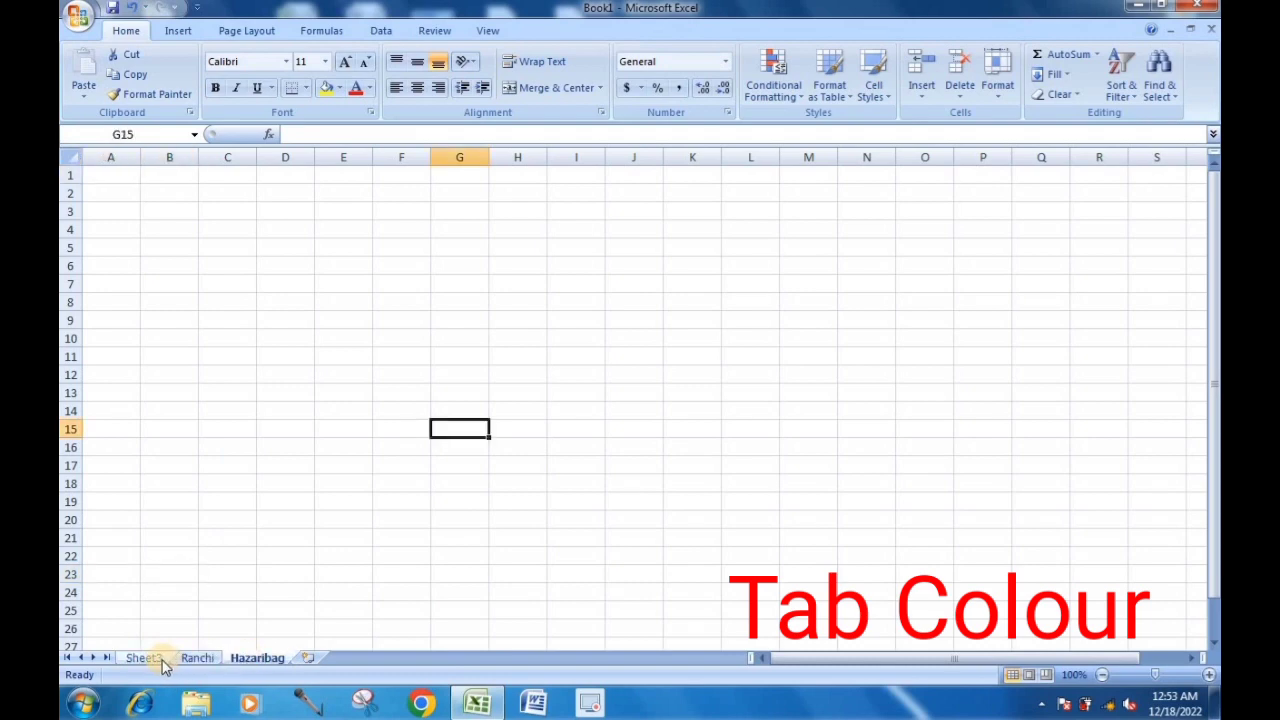
{"action": "left_click", "coordinate": [150, 660]}
{"action": "left_click", "coordinate": [196, 658]}
{"action": "left_click", "coordinate": [253, 660]}
{"action": "left_click", "coordinate": [196, 658]}
{"action": "left_click", "coordinate": [140, 658]}
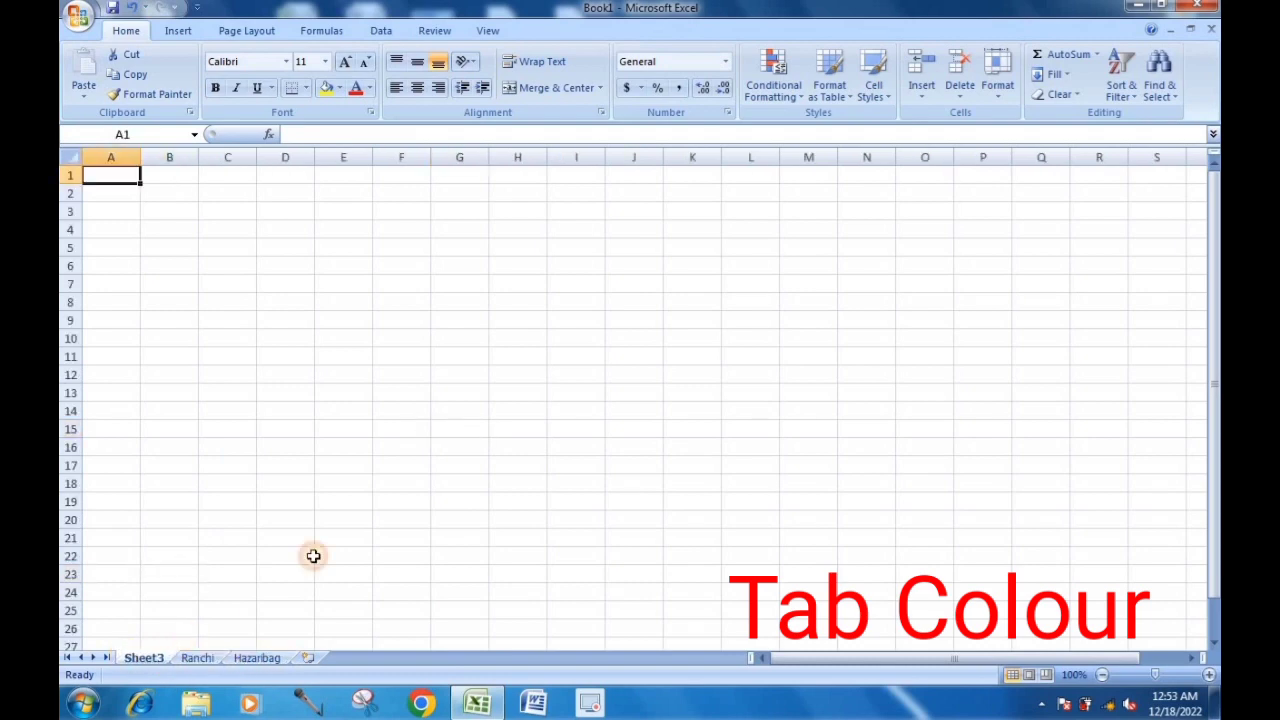
{"action": "left_click", "coordinate": [197, 660]}
Give the Ranchi tab a red Tab Color, then view it from the Hazaribag sheet.
{"action": "right_click", "coordinate": [197, 660]}
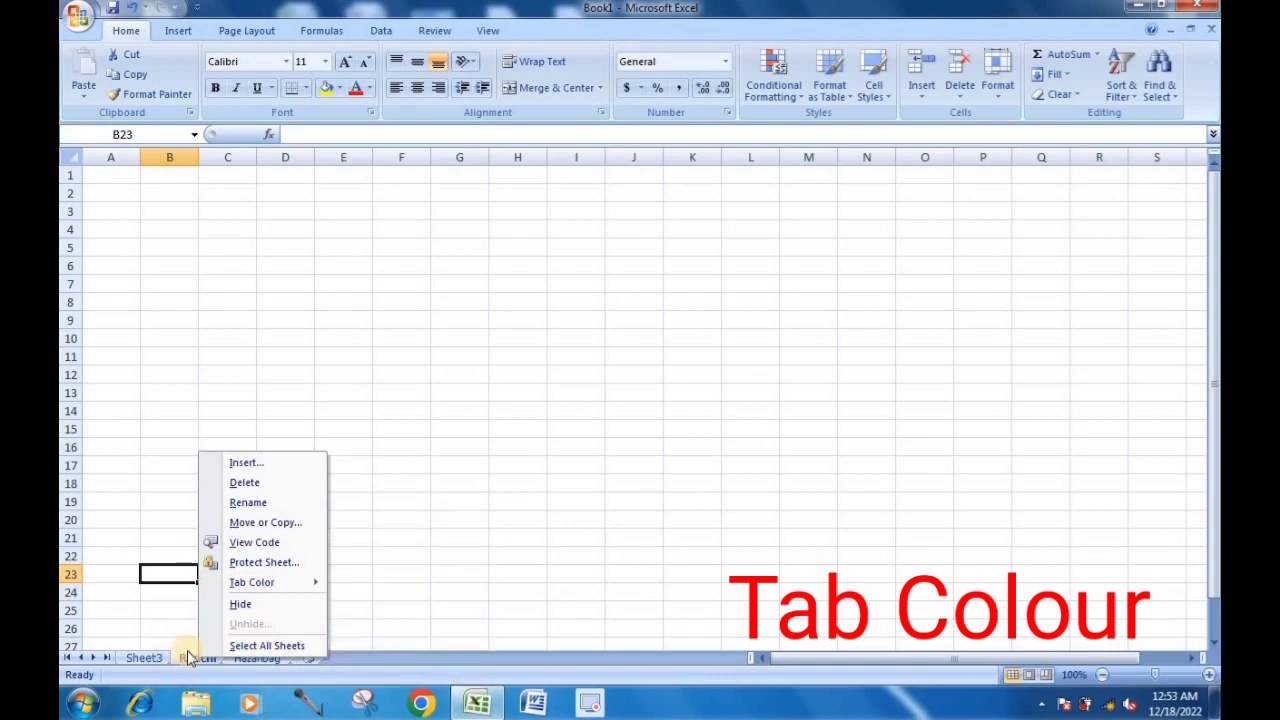
{"action": "mouse_move", "coordinate": [252, 582]}
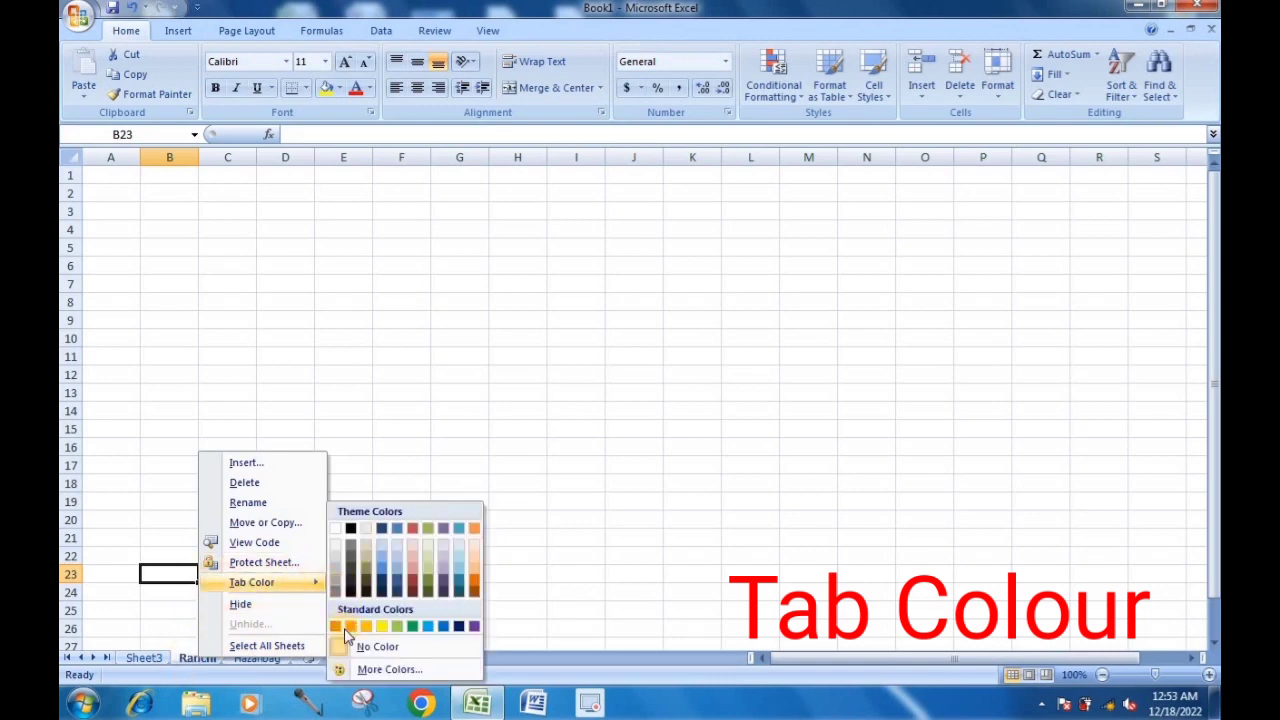
{"action": "left_click", "coordinate": [351, 626]}
{"action": "left_click", "coordinate": [343, 593]}
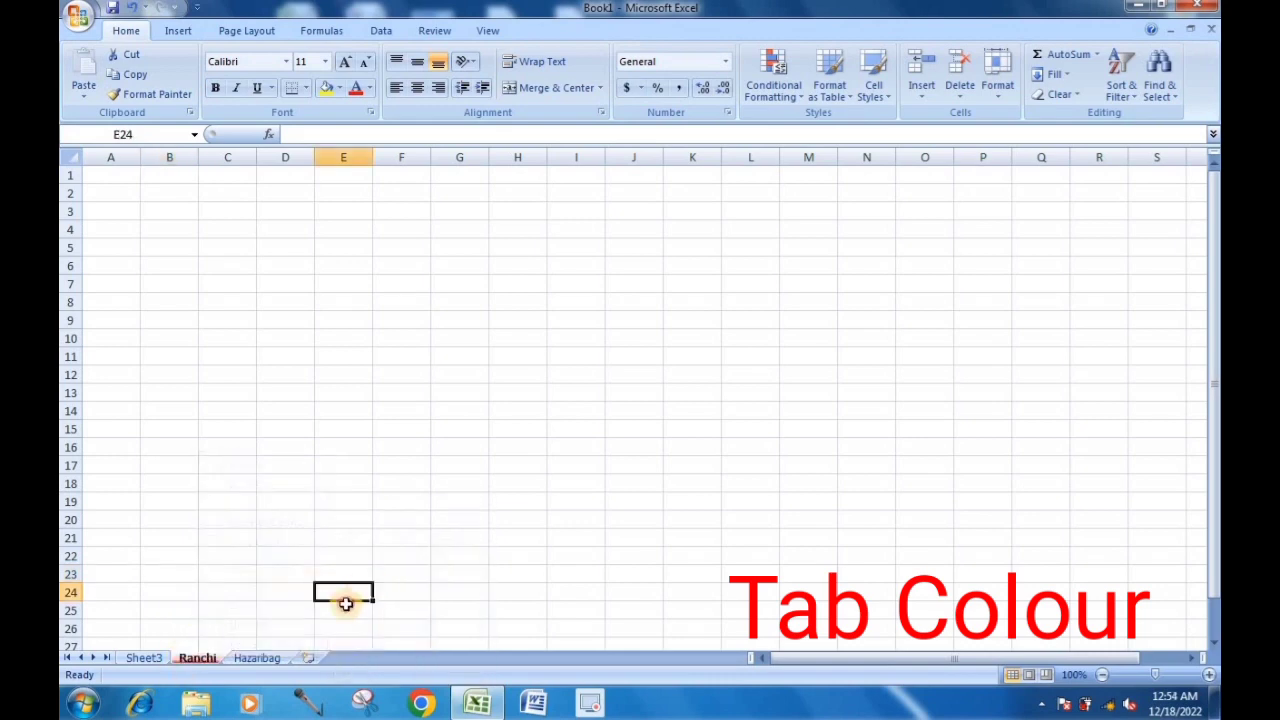
{"action": "left_click", "coordinate": [258, 658]}
{"action": "left_click", "coordinate": [668, 448]}
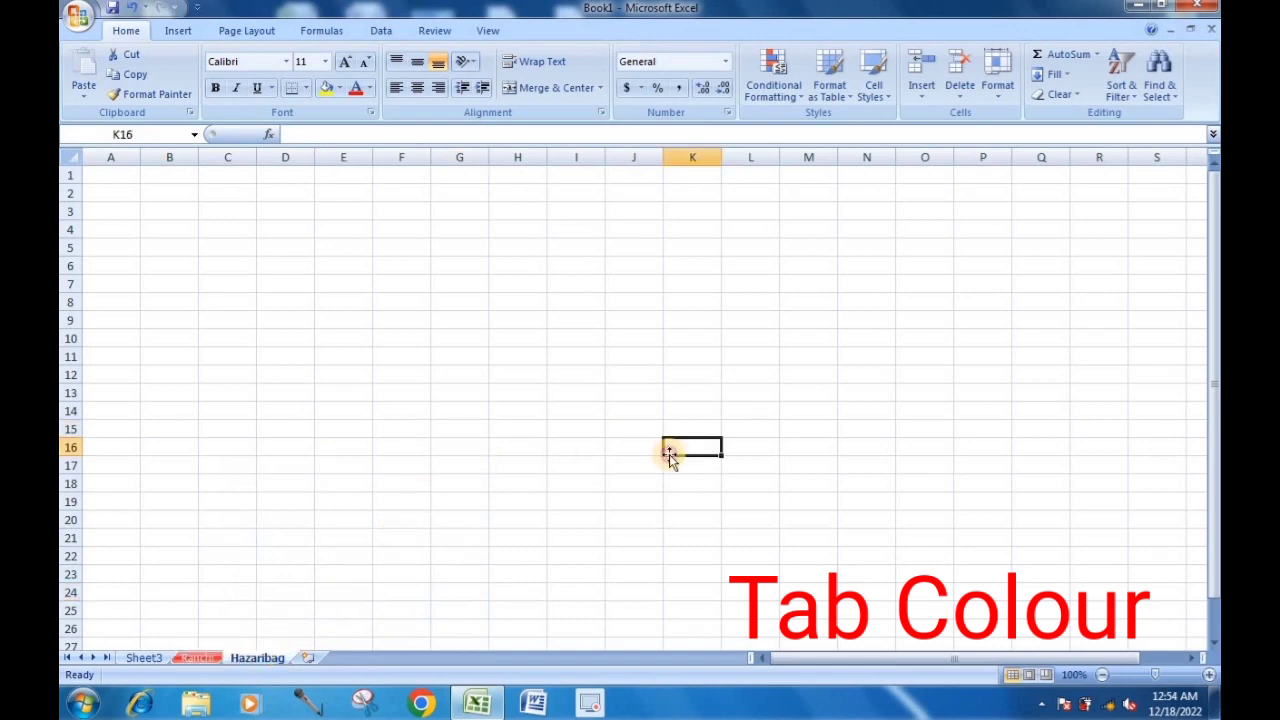
Set the Hazaribag tab colour to green, then switch across Sheet3, Ranchi and Hazaribag to compare colours.
{"action": "right_click", "coordinate": [249, 659]}
{"action": "mouse_move", "coordinate": [310, 583]}
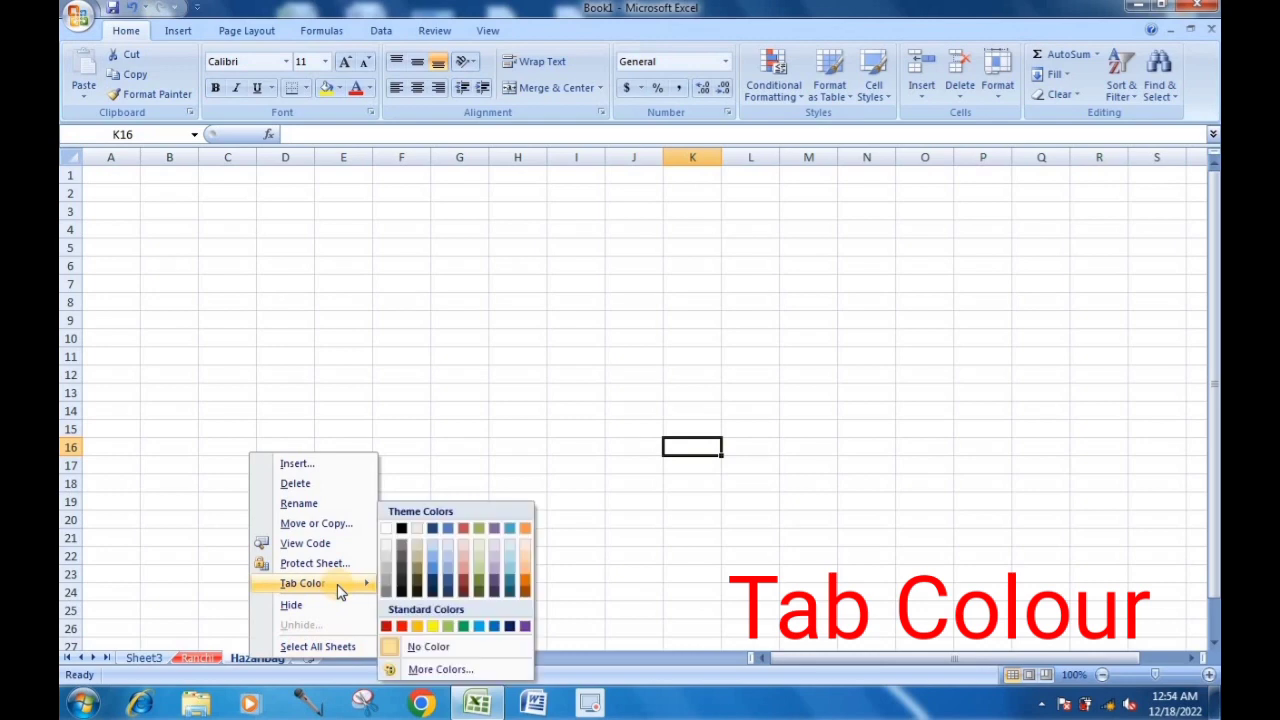
{"action": "left_click", "coordinate": [462, 627]}
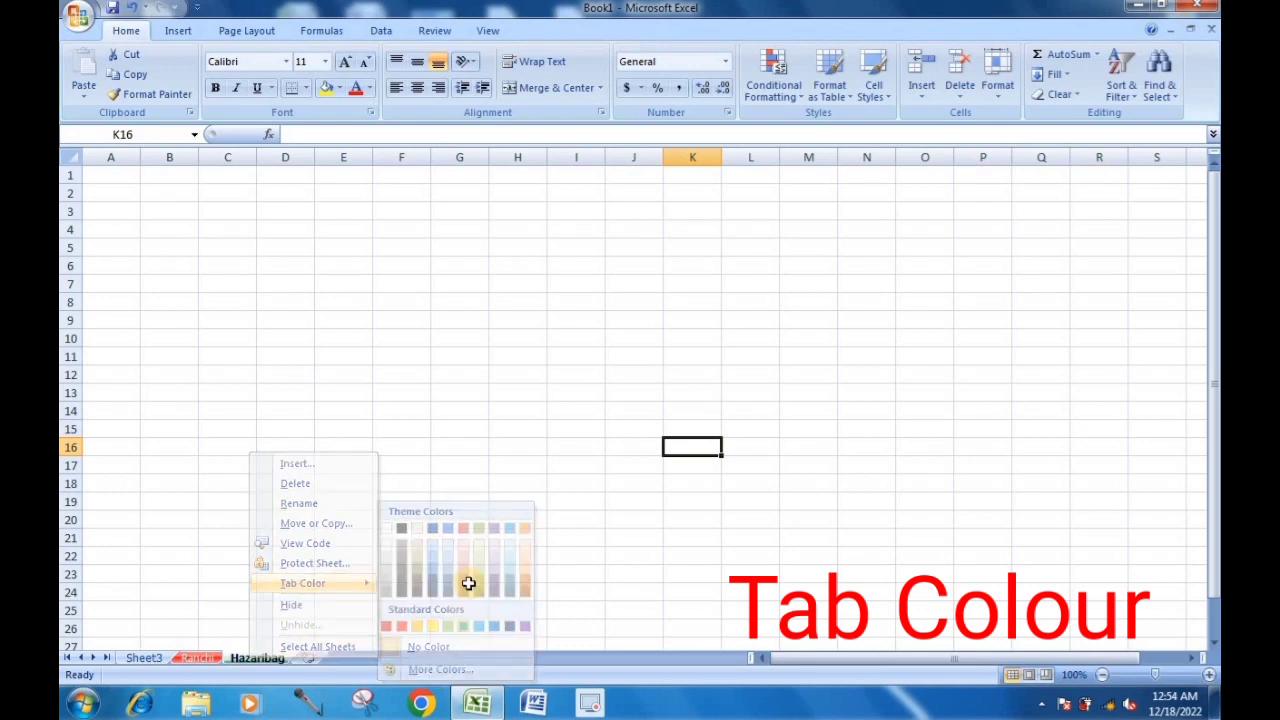
{"action": "left_click", "coordinate": [156, 659]}
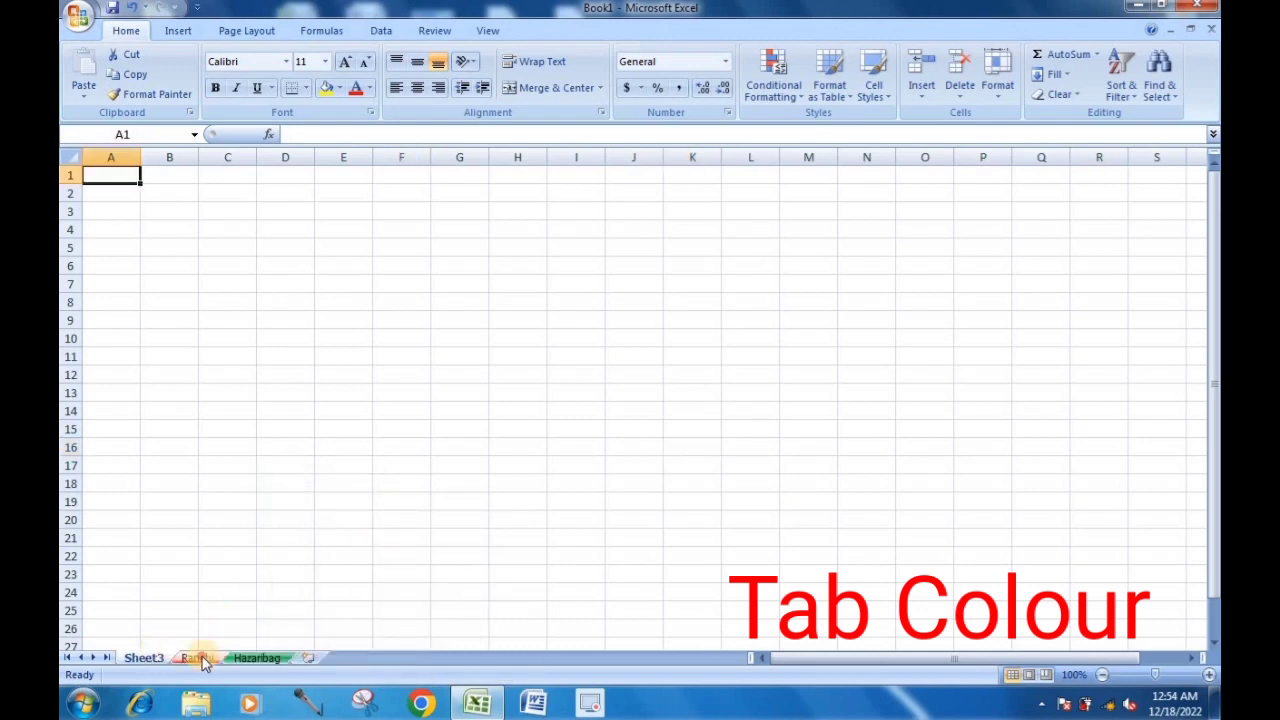
{"action": "left_click", "coordinate": [198, 659]}
{"action": "left_click", "coordinate": [257, 659]}
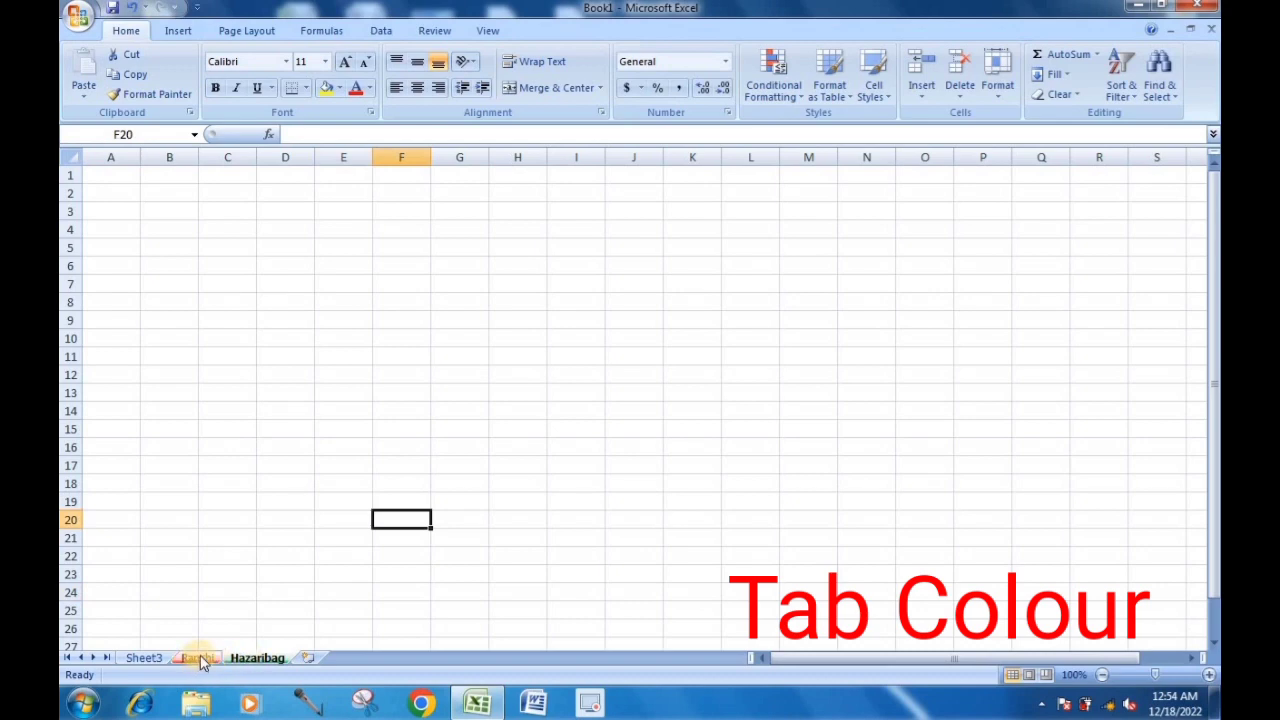
{"action": "left_click", "coordinate": [200, 659]}
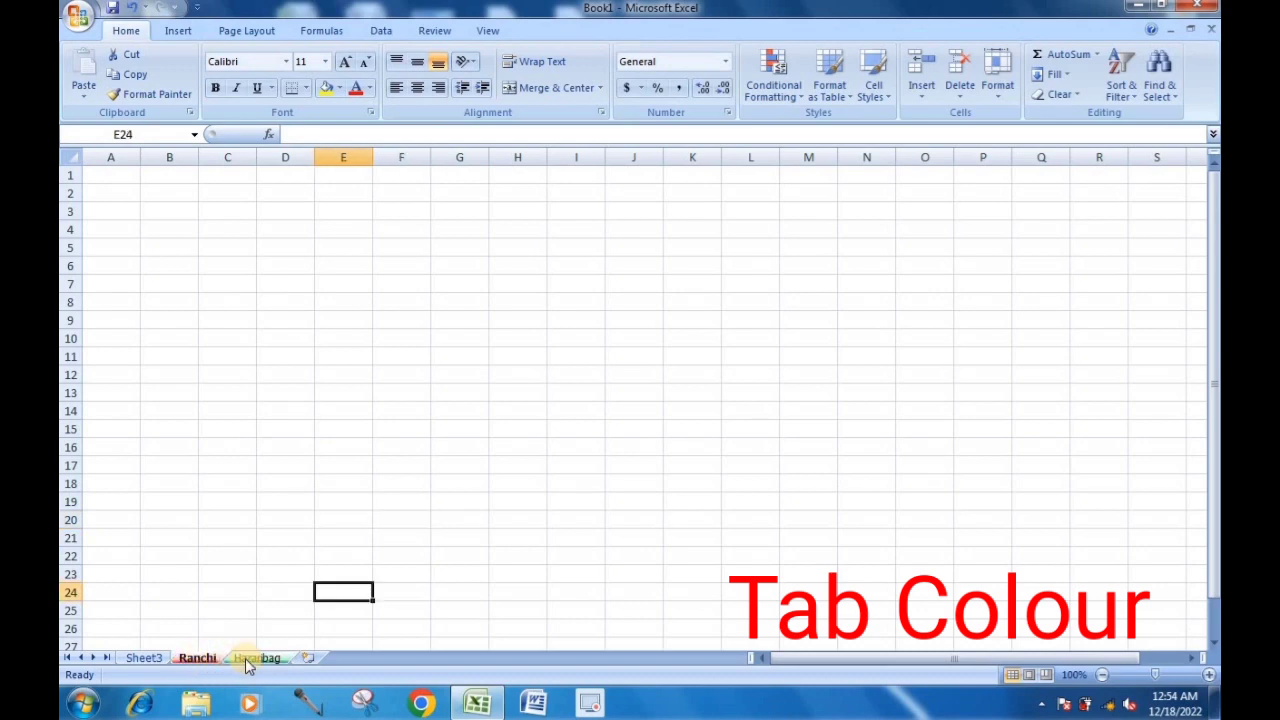
{"action": "left_click", "coordinate": [246, 659]}
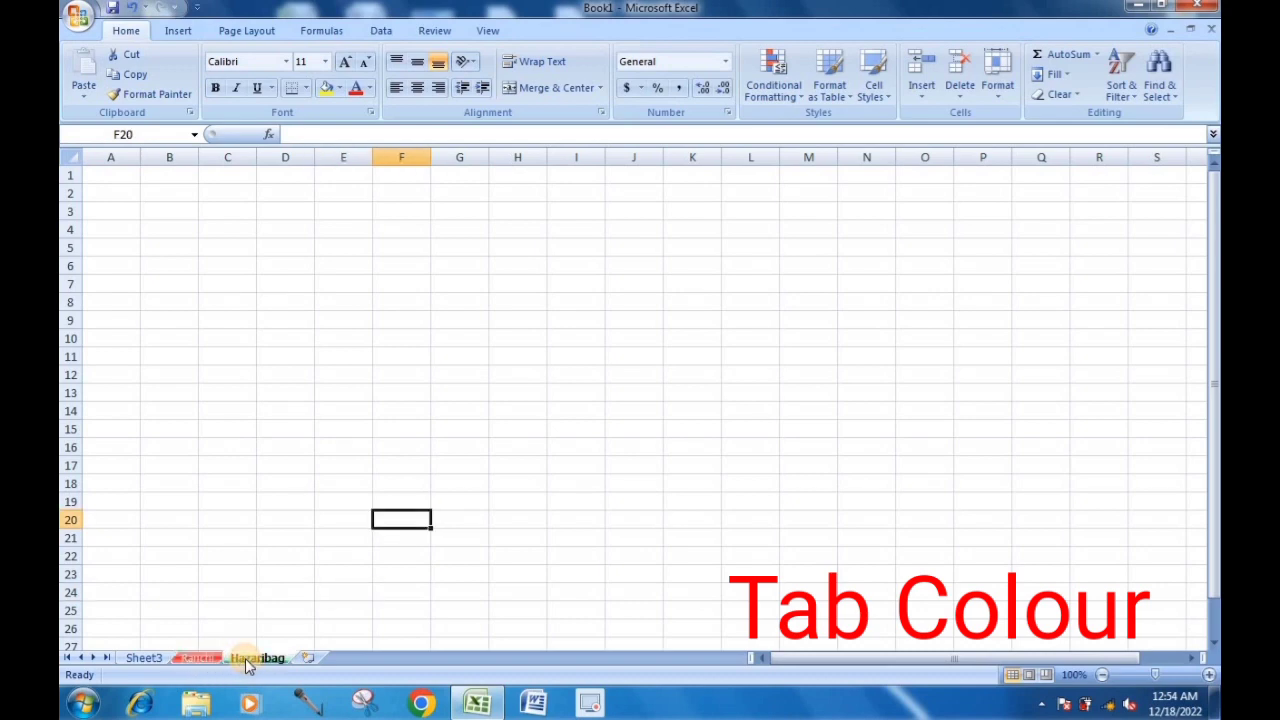
Give the Sheet3 tab a standard Tab Color.
{"action": "left_click", "coordinate": [143, 659]}
{"action": "right_click", "coordinate": [143, 659]}
{"action": "mouse_move", "coordinate": [195, 581]}
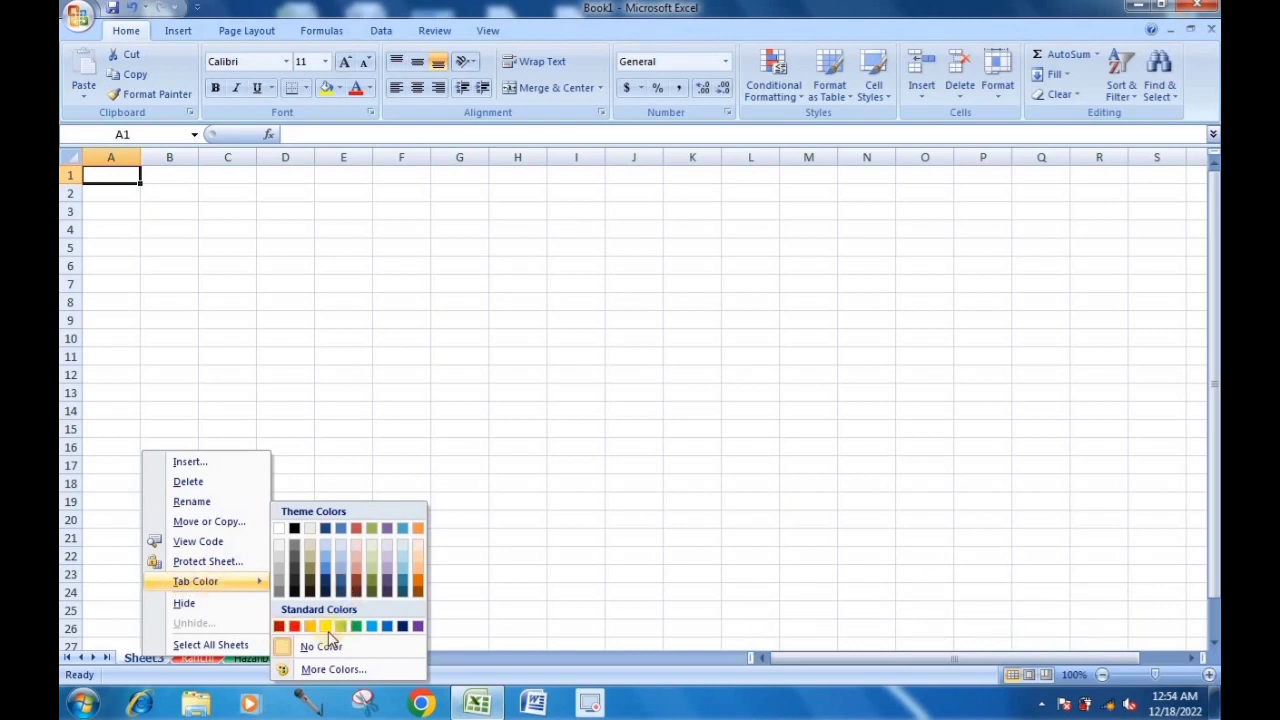
{"action": "left_click", "coordinate": [387, 627]}
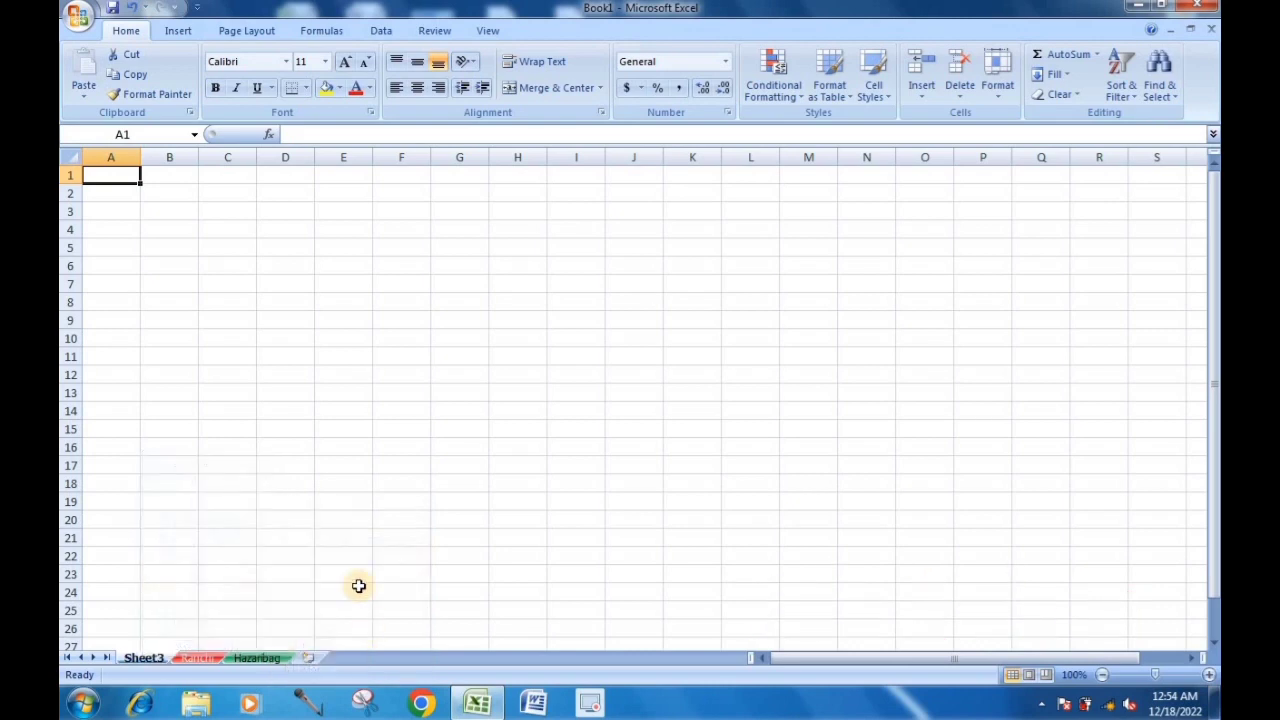
{"action": "left_click", "coordinate": [515, 390]}
Switch between Hazaribag and Ranchi, open Hazaribag's tab options without changes, and return to Ranchi.
{"action": "left_click", "coordinate": [250, 658]}
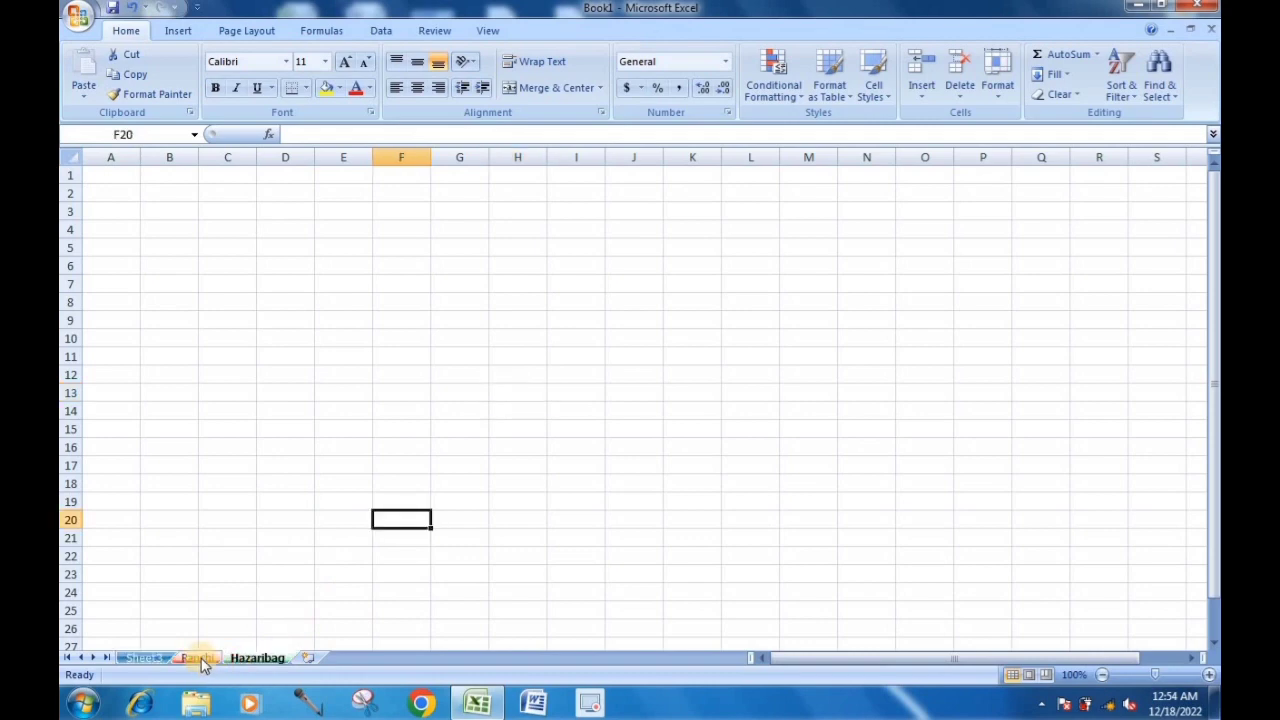
{"action": "left_click", "coordinate": [197, 658]}
{"action": "left_click", "coordinate": [250, 658]}
{"action": "left_click", "coordinate": [192, 658]}
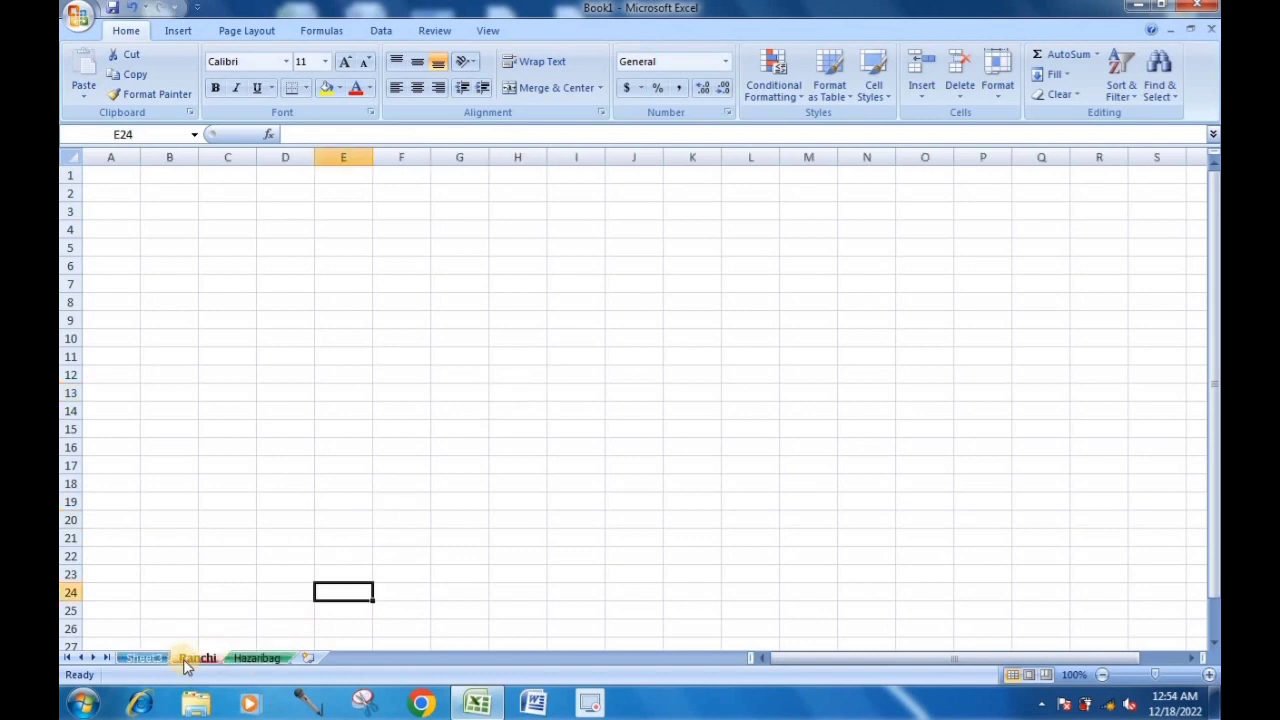
{"action": "right_click", "coordinate": [255, 658]}
{"action": "mouse_move", "coordinate": [308, 577]}
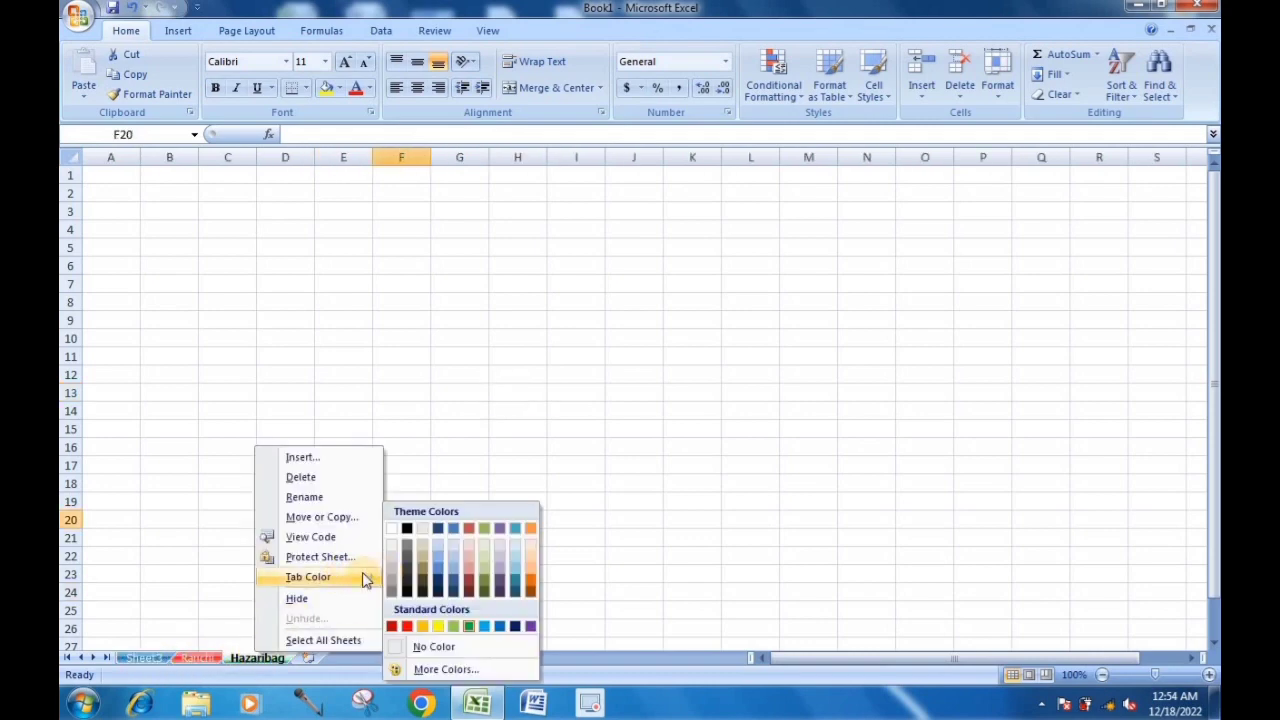
{"action": "left_click", "coordinate": [194, 551]}
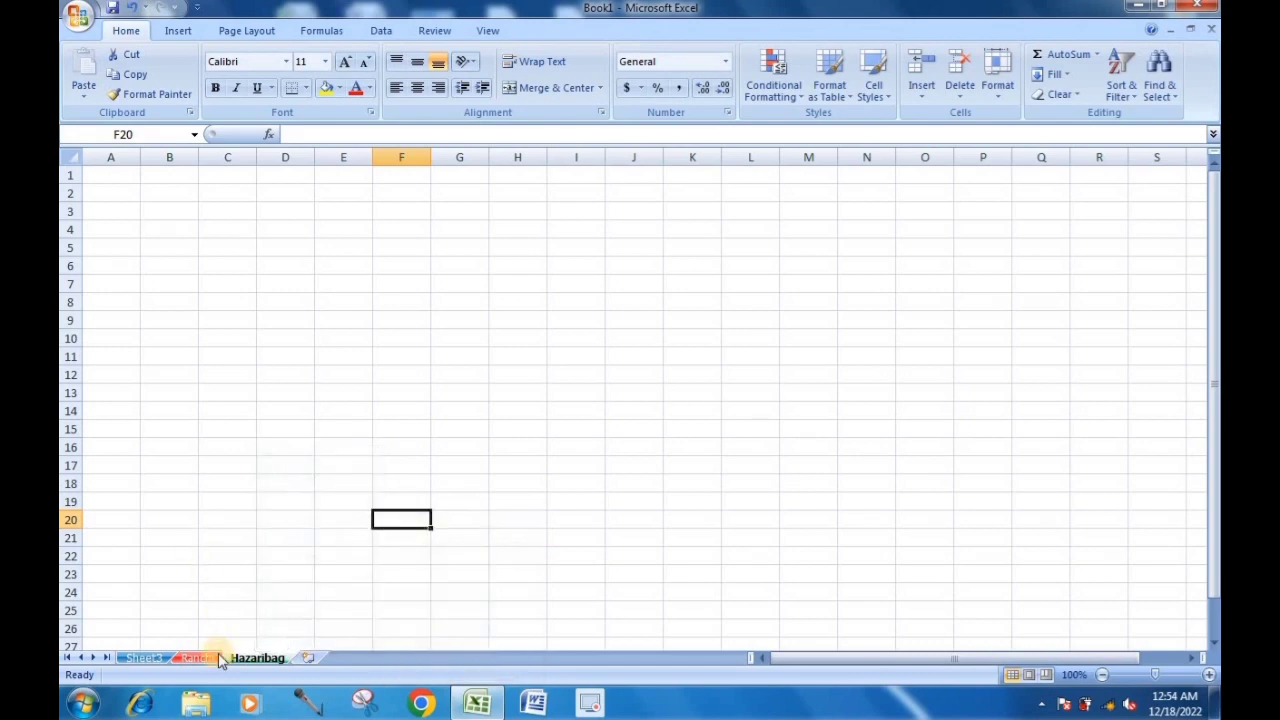
{"action": "left_click", "coordinate": [197, 660]}
Use Hide on the Ranchi tab, retrying once, then Hide on the Hazaribag tab.
{"action": "right_click", "coordinate": [197, 658]}
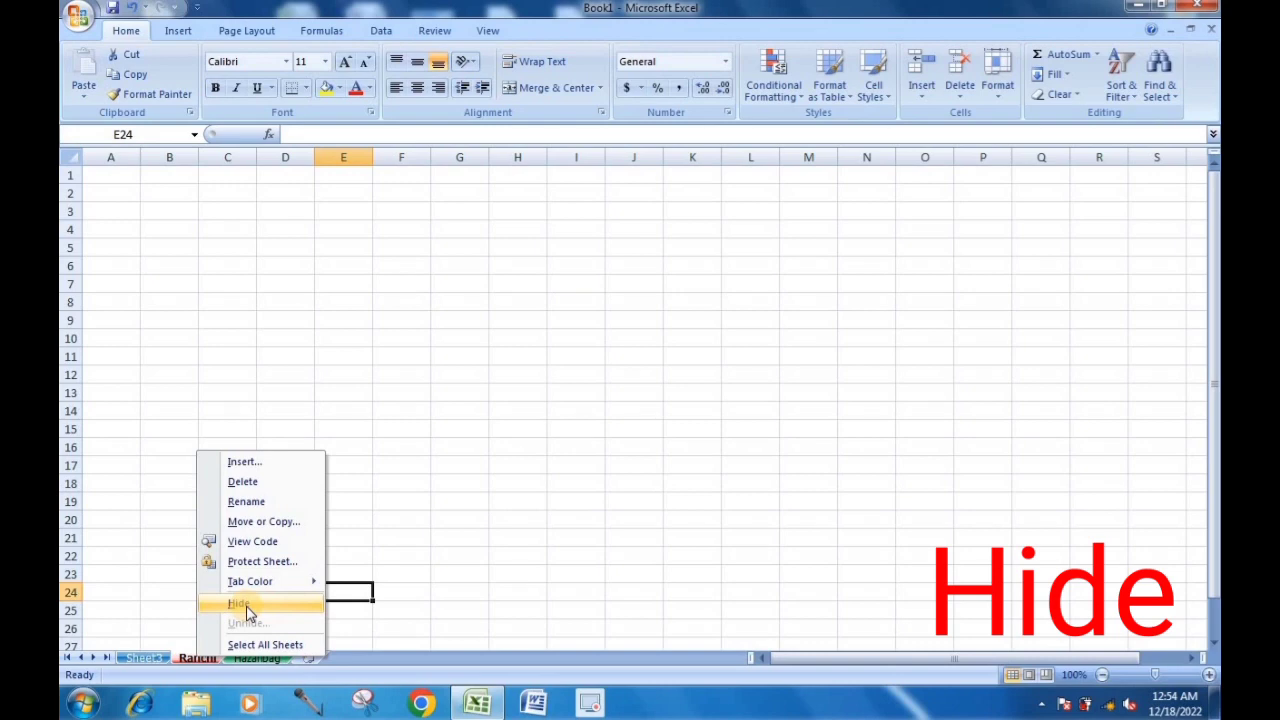
{"action": "left_click", "coordinate": [243, 604]}
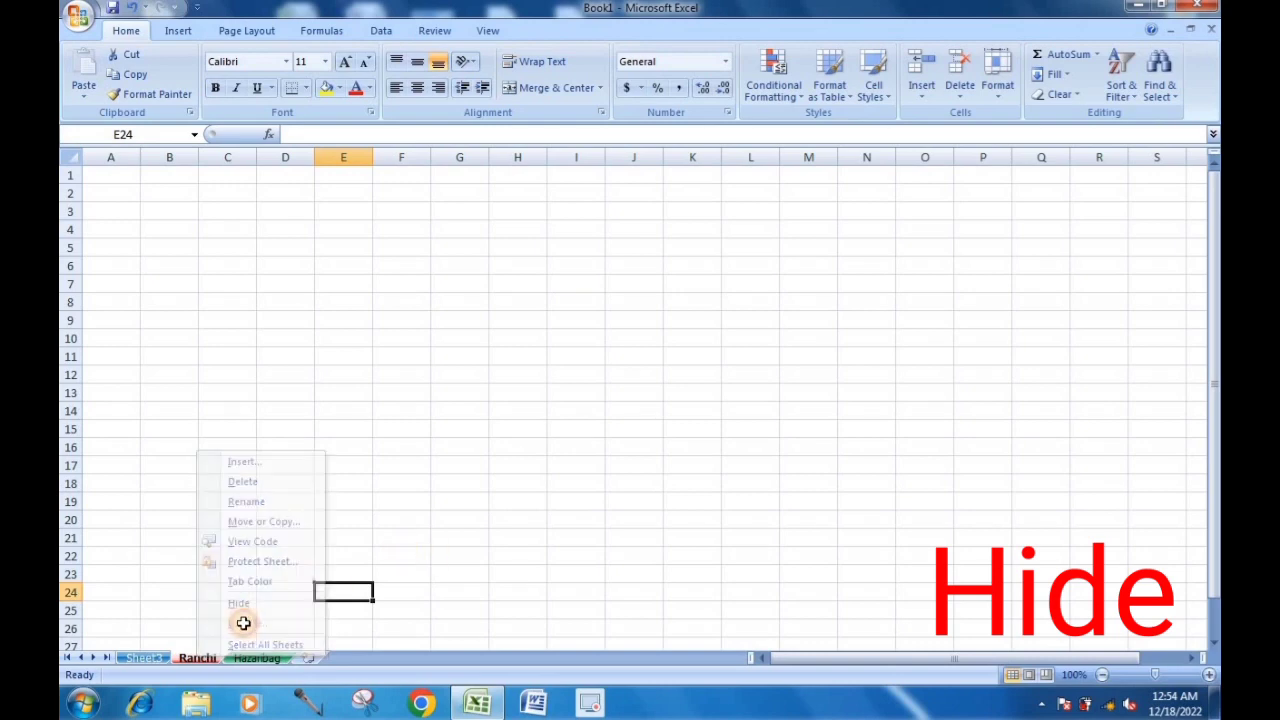
{"action": "left_click", "coordinate": [274, 463]}
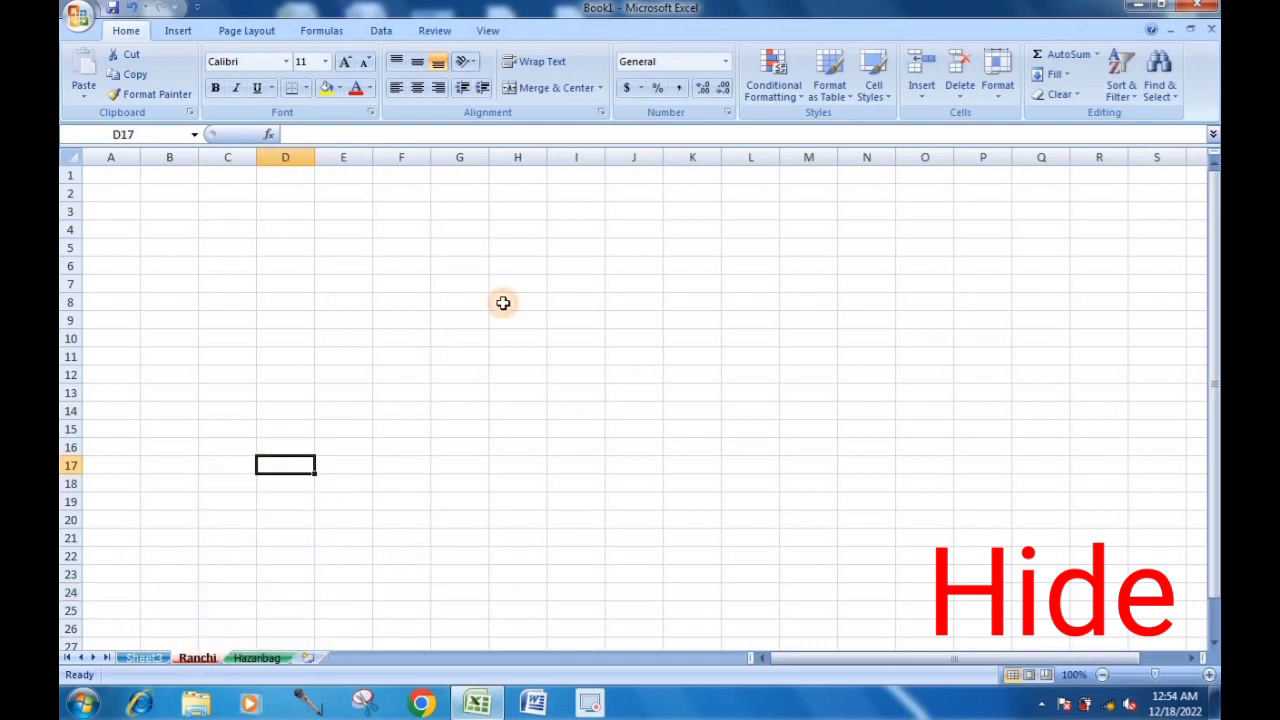
{"action": "left_click", "coordinate": [503, 300]}
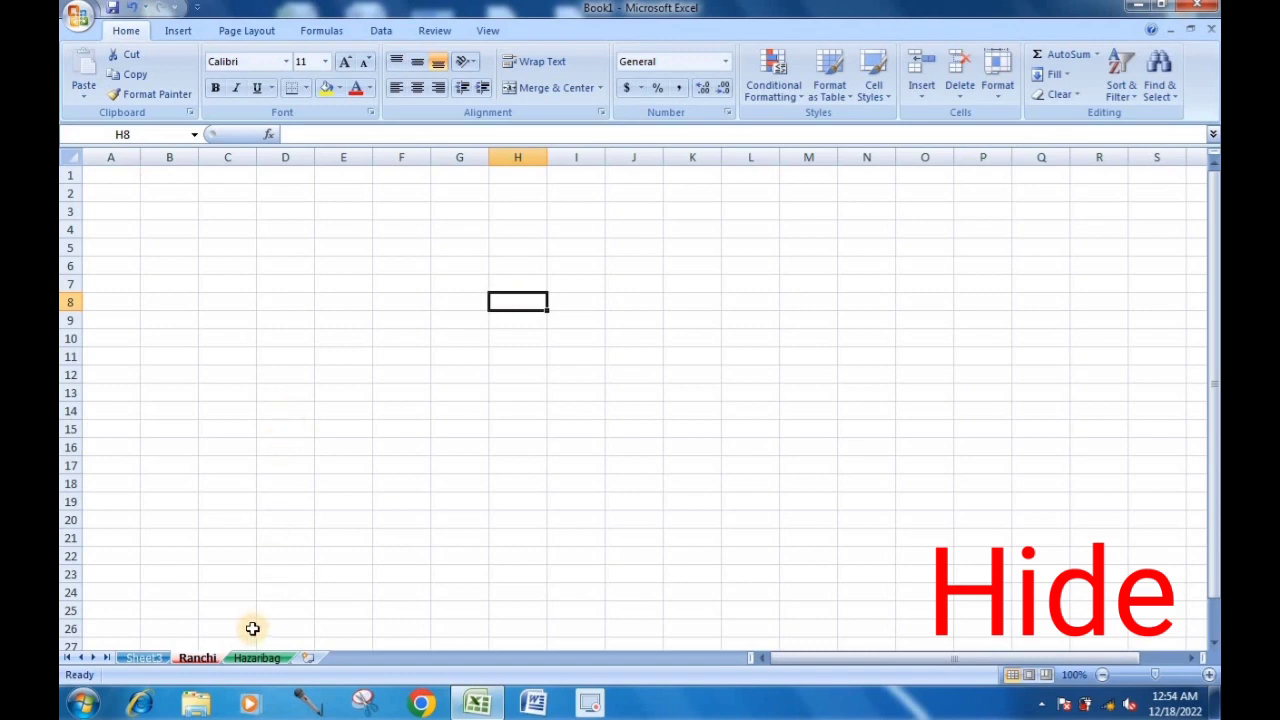
{"action": "right_click", "coordinate": [194, 660]}
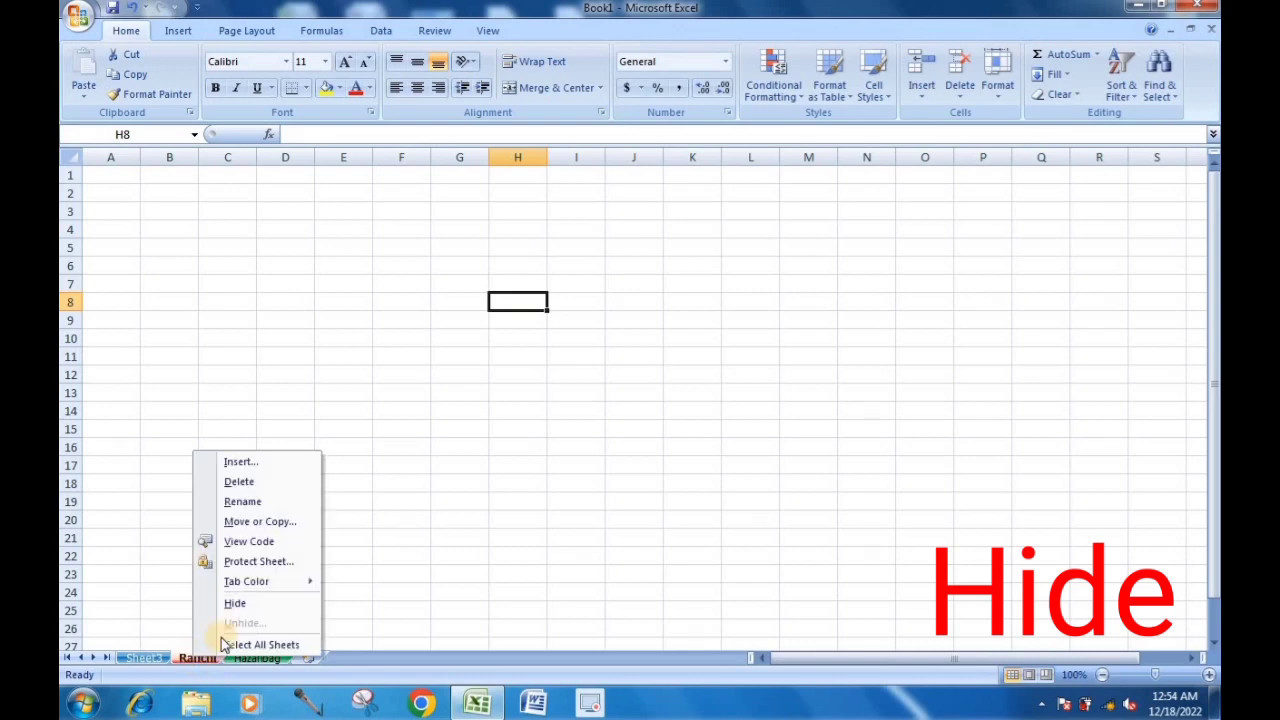
{"action": "left_click", "coordinate": [262, 606]}
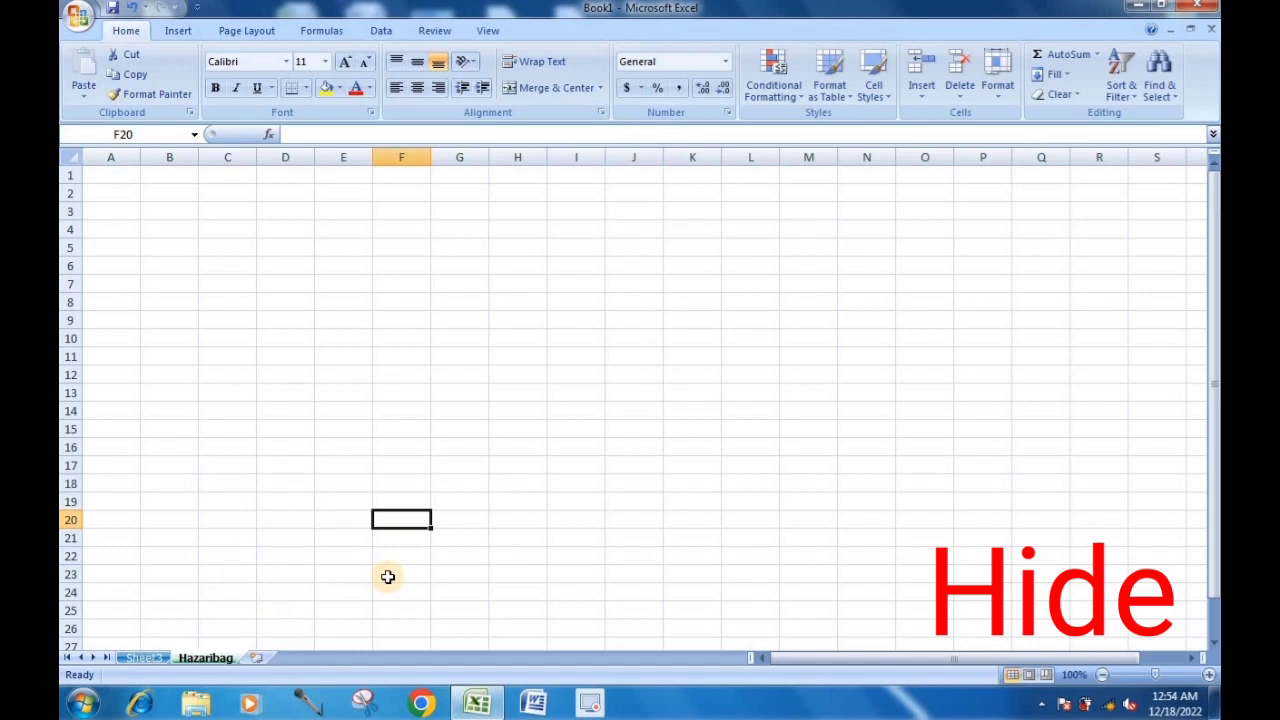
{"action": "right_click", "coordinate": [204, 660]}
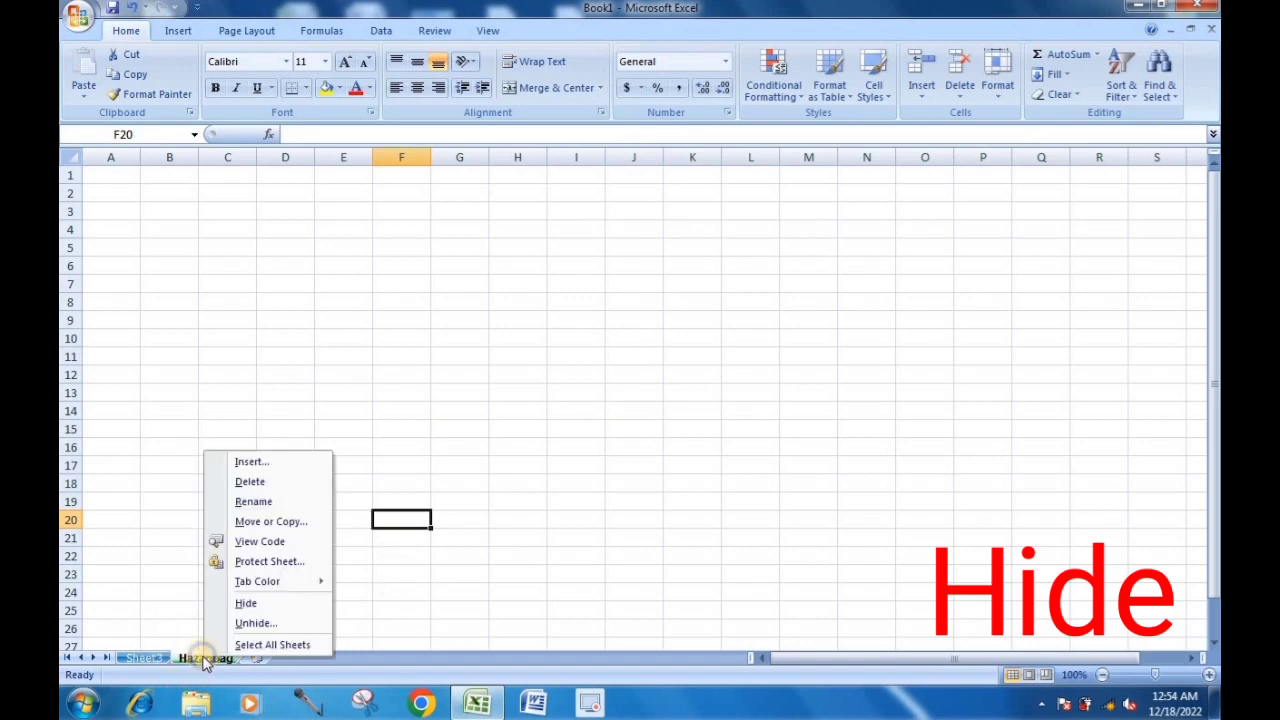
{"action": "left_click", "coordinate": [260, 606]}
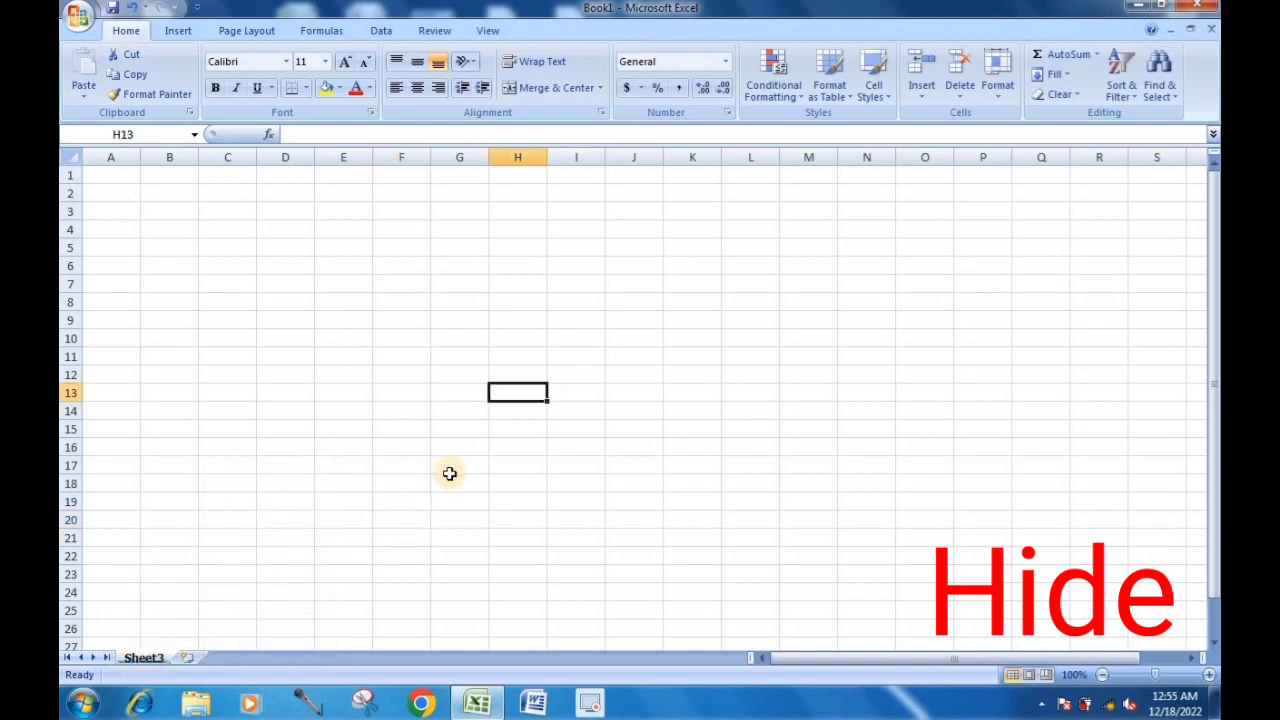
{"action": "right_click", "coordinate": [138, 660]}
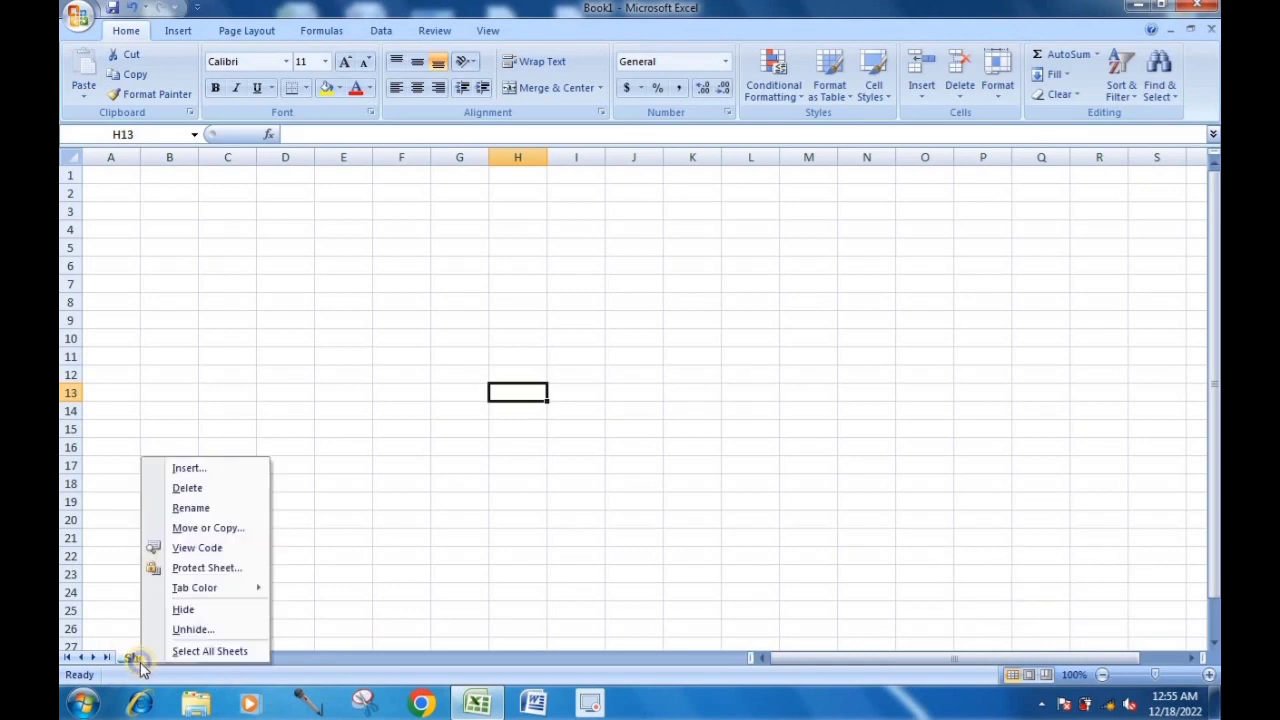
{"action": "left_click", "coordinate": [188, 610]}
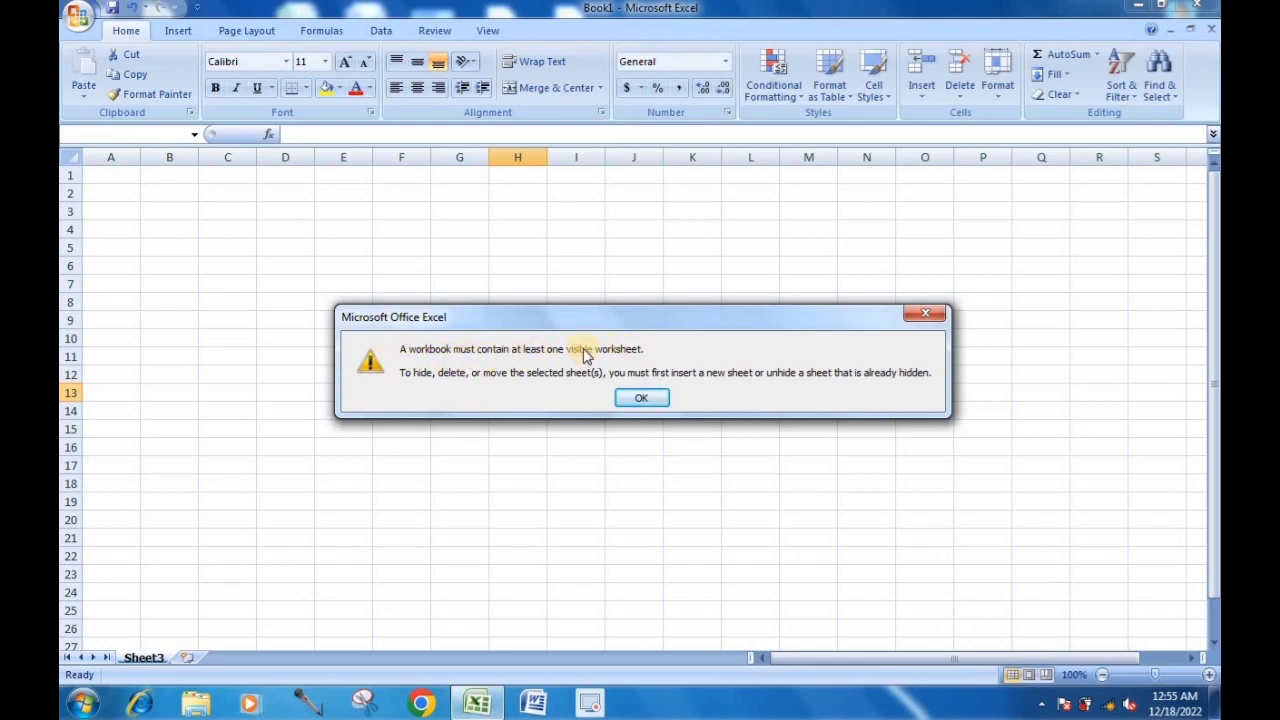
{"action": "left_click", "coordinate": [659, 398]}
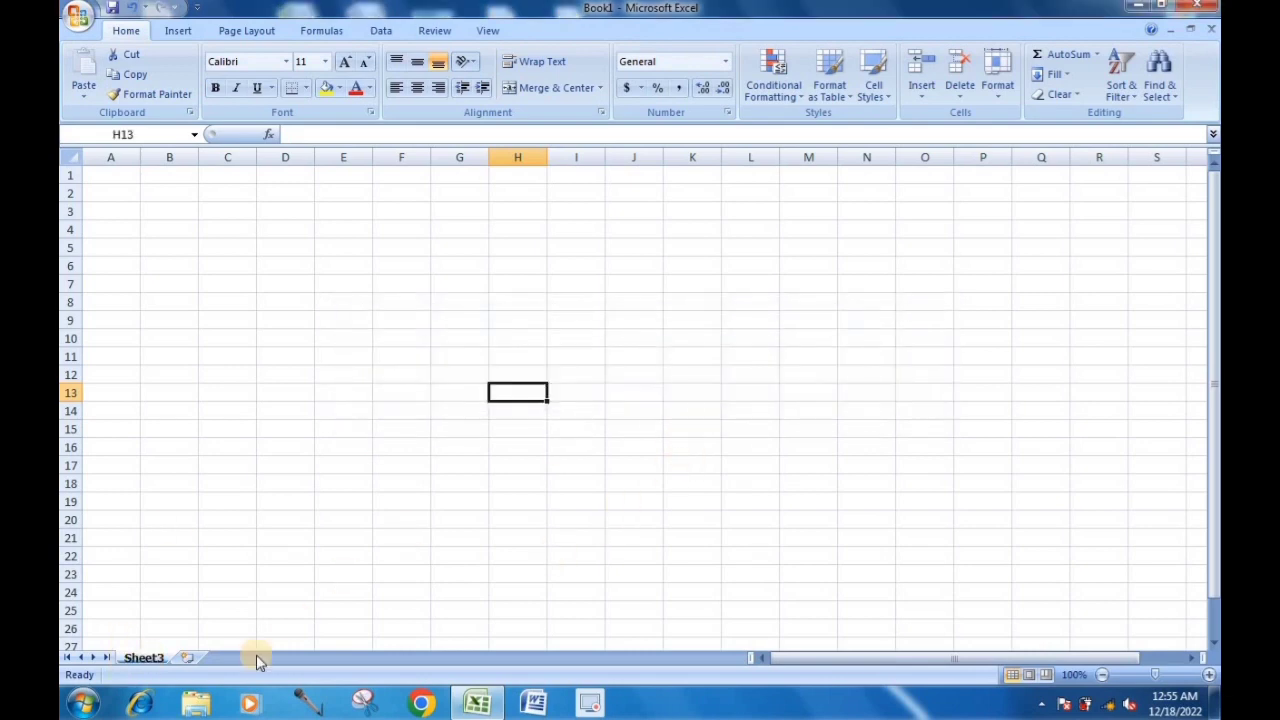
Unhide the Ranchi sheet from Sheet3's tab menu via the Unhide list.
{"action": "right_click", "coordinate": [143, 660]}
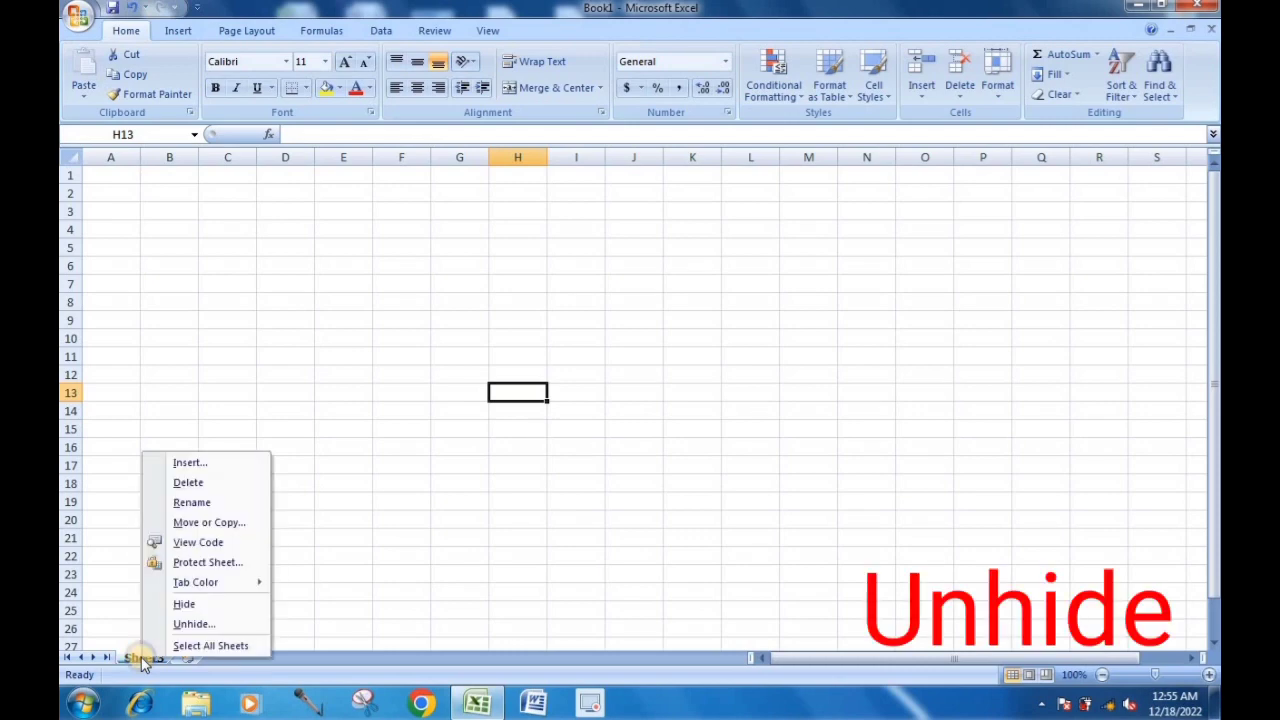
{"action": "left_click", "coordinate": [205, 625]}
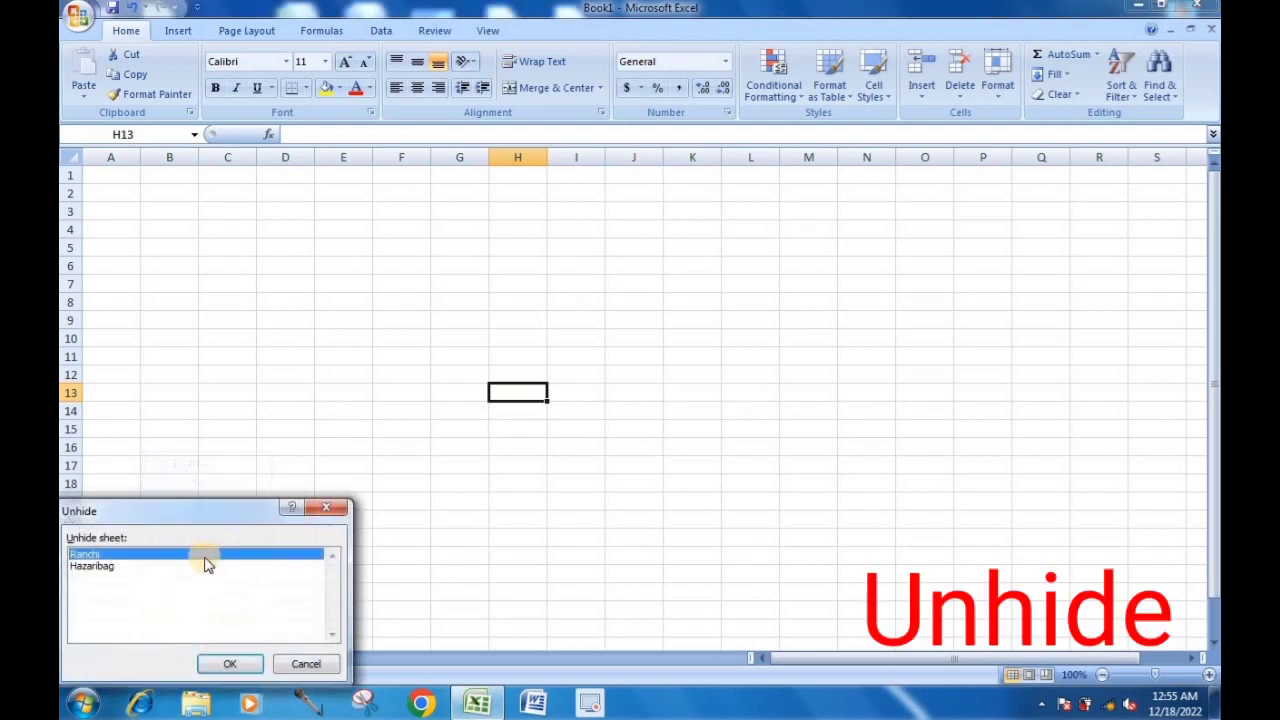
{"action": "left_click", "coordinate": [91, 566]}
{"action": "left_click_drag", "start_coordinate": [155, 511], "coordinate": [190, 494]}
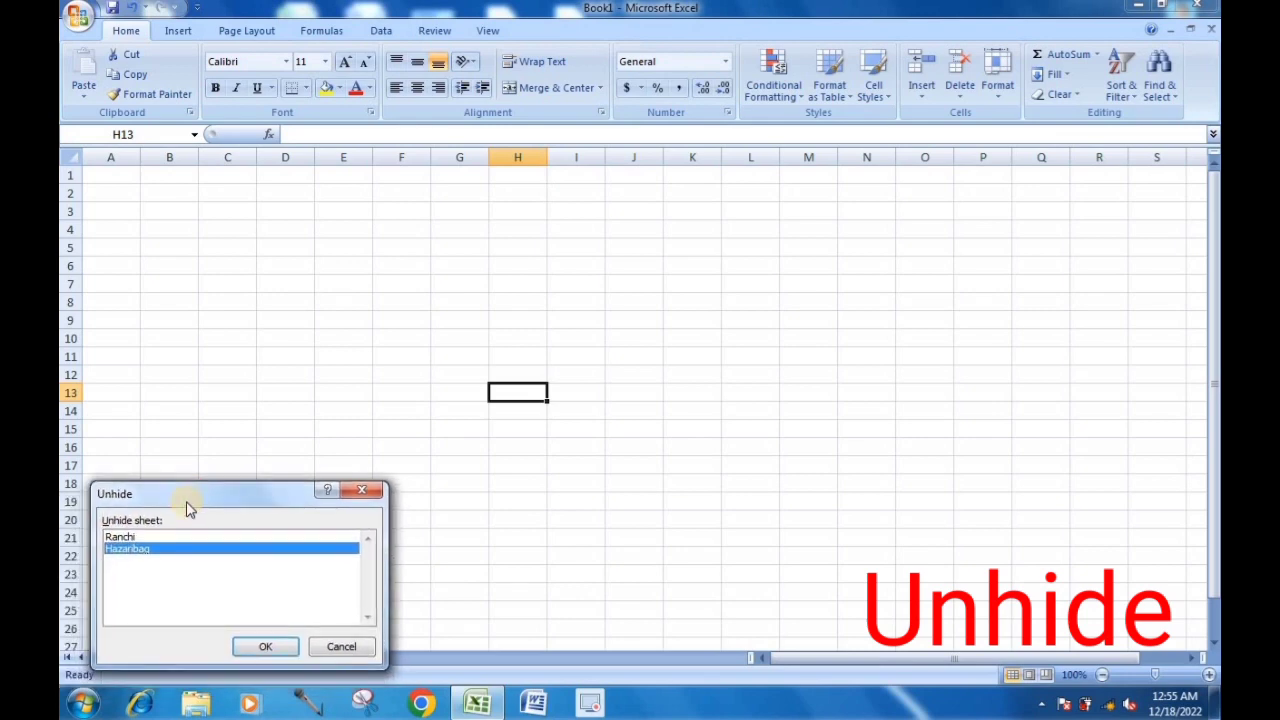
{"action": "left_click", "coordinate": [140, 538]}
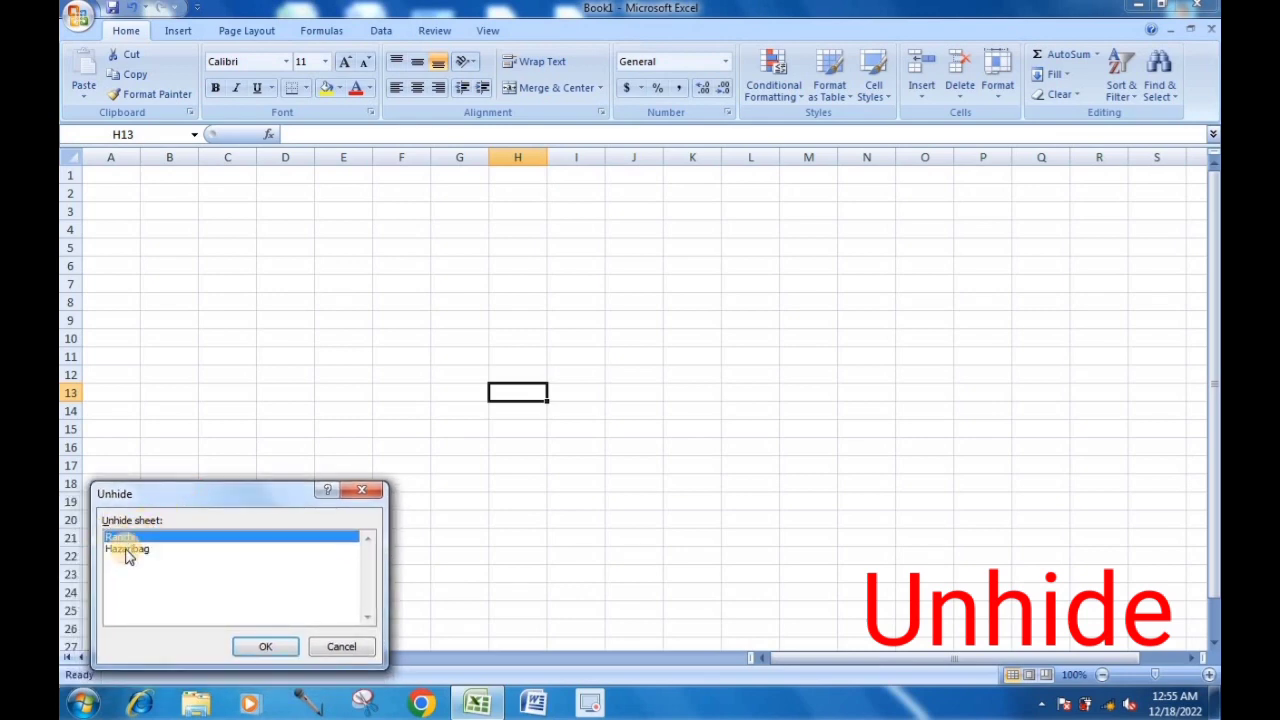
{"action": "left_click", "coordinate": [128, 549]}
{"action": "left_click", "coordinate": [118, 537]}
{"action": "left_click", "coordinate": [249, 647]}
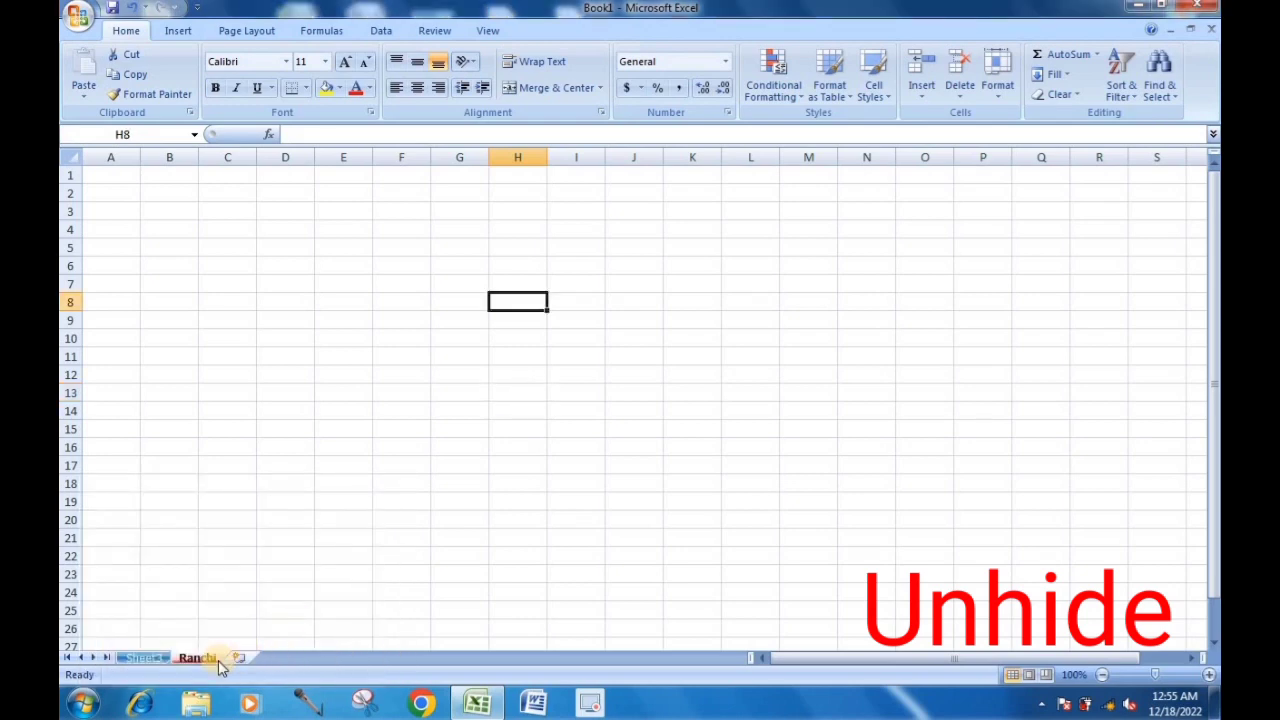
Unhide the Hazaribag sheet, dismiss its tab menu, and select cell D18.
{"action": "right_click", "coordinate": [198, 657]}
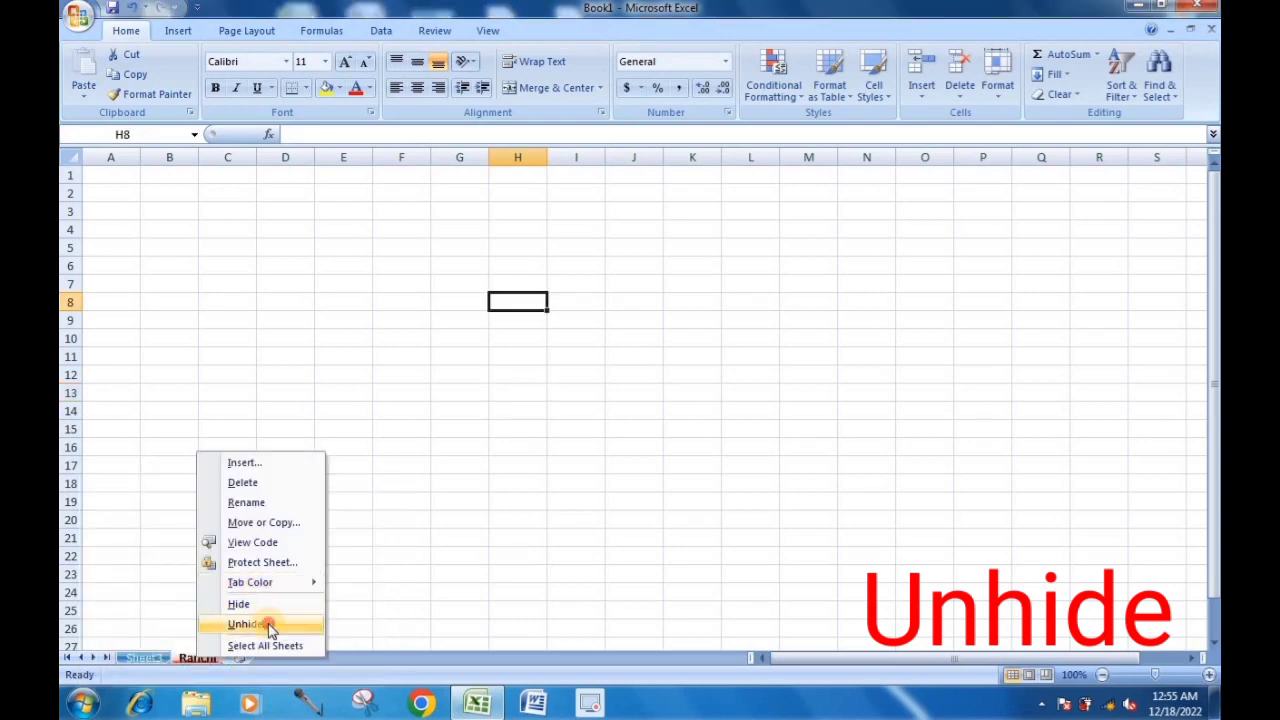
{"action": "left_click", "coordinate": [262, 624]}
{"action": "left_click", "coordinate": [290, 664]}
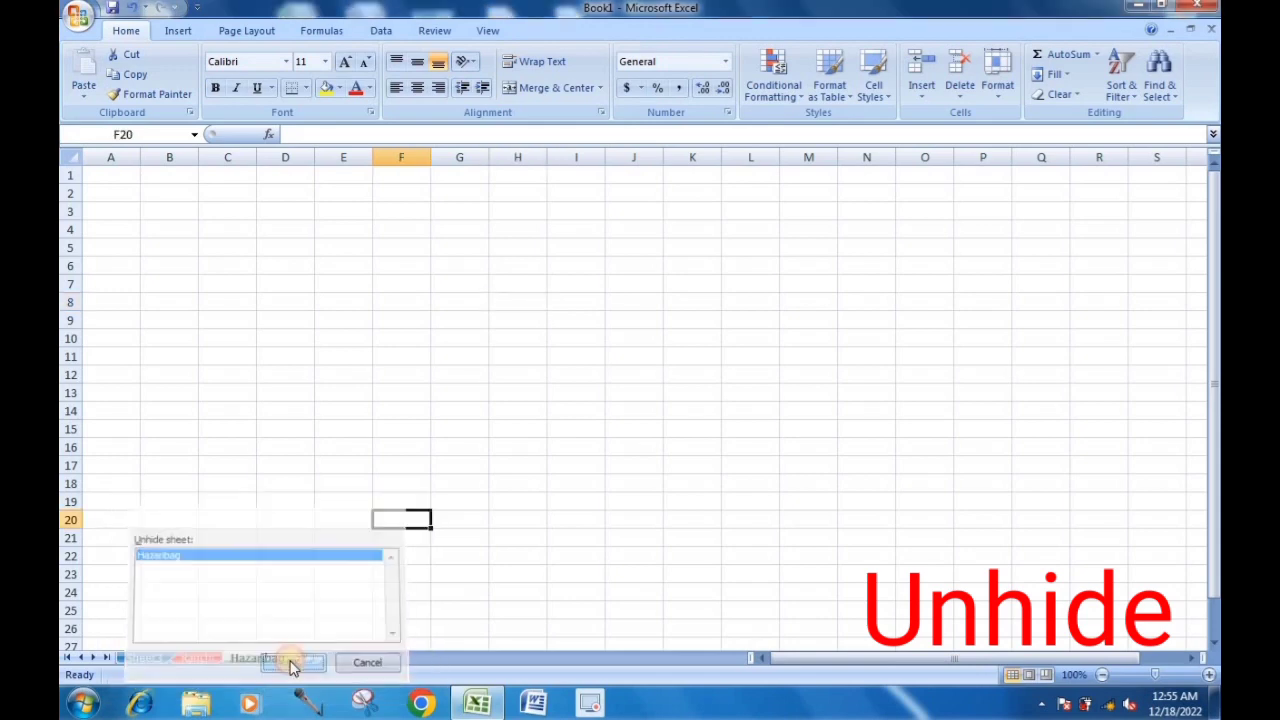
{"action": "right_click", "coordinate": [253, 661]}
{"action": "mouse_move", "coordinate": [307, 585]}
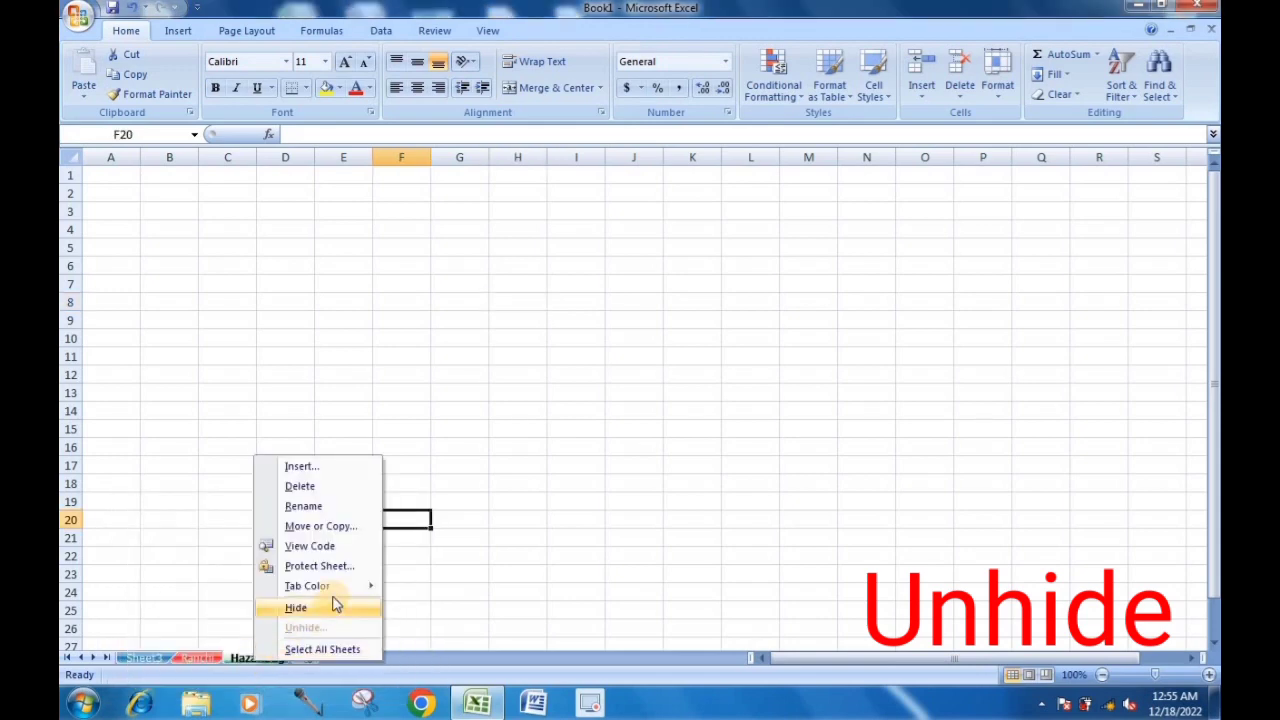
{"action": "left_click", "coordinate": [494, 466]}
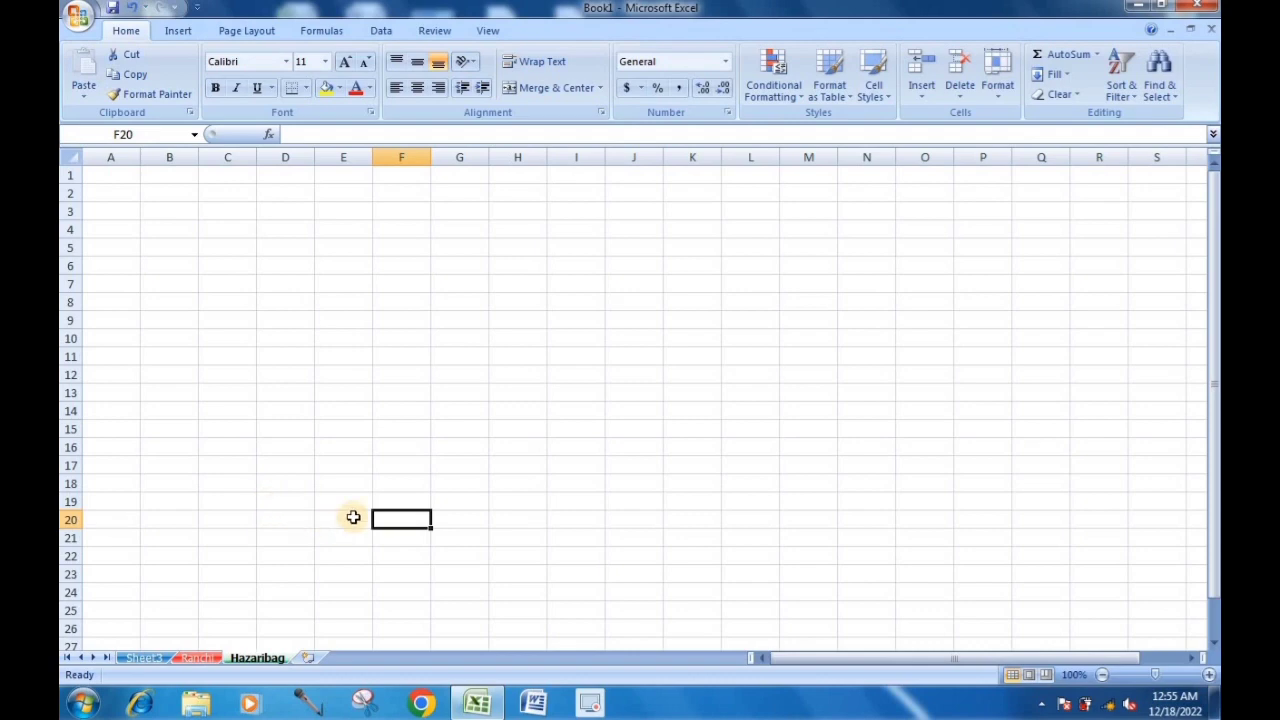
{"action": "left_click", "coordinate": [273, 481]}
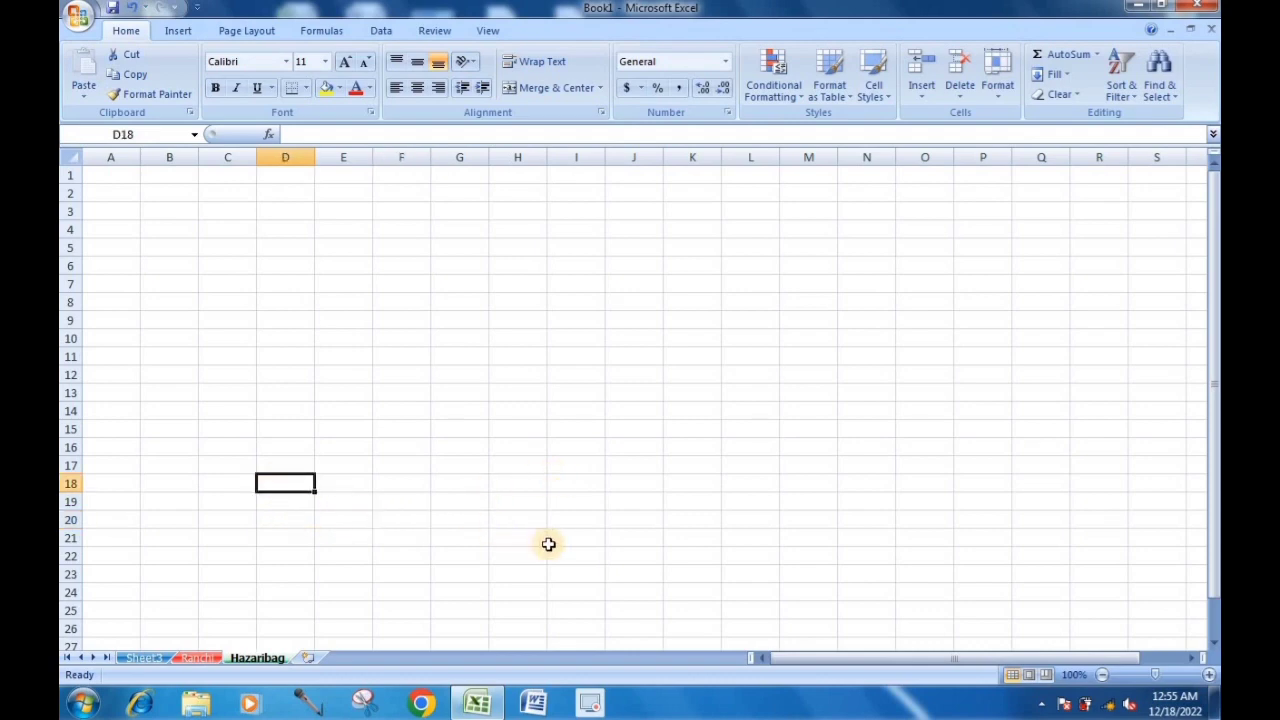